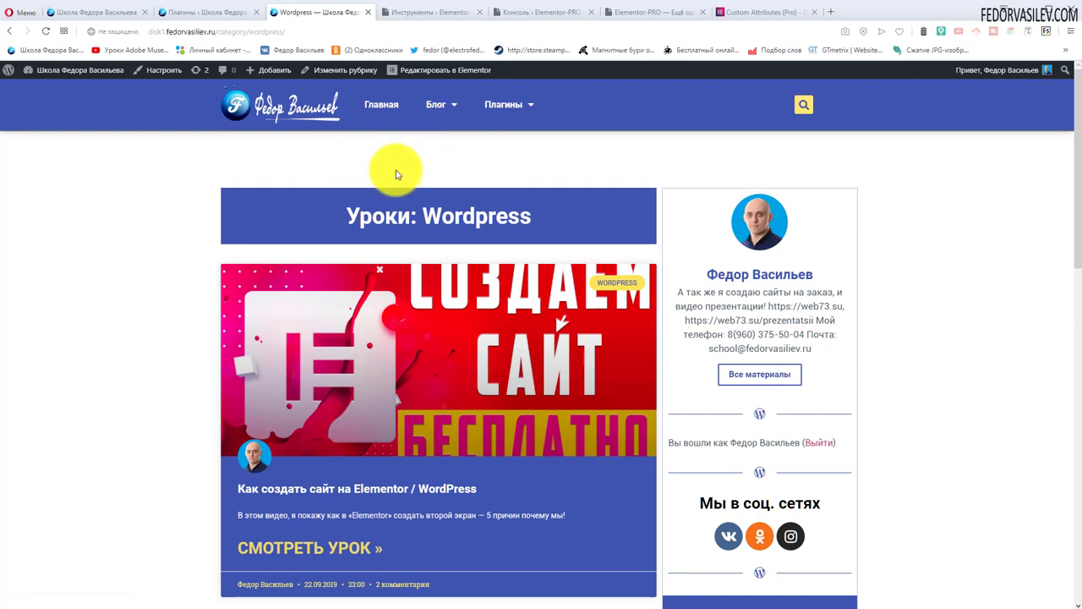
Step: Examine the example site's navigation, including the Блог and Плагины dropdowns, the nested Подменю-2 submenu and the Wordpress category heading
{"action": "mouse_move", "coordinate": [430, 110]}
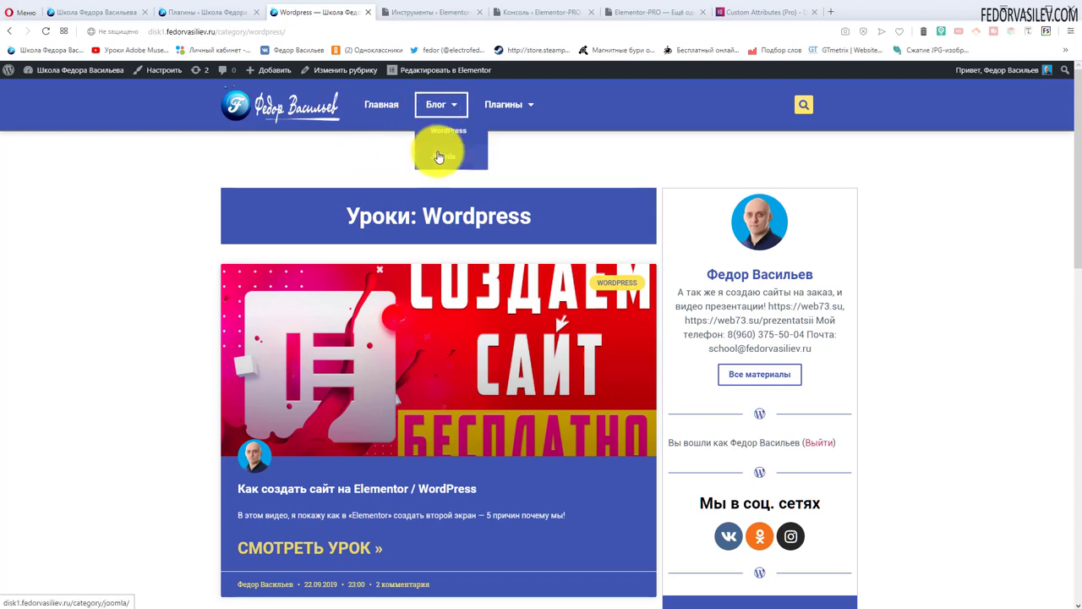
{"action": "left_click", "coordinate": [437, 104]}
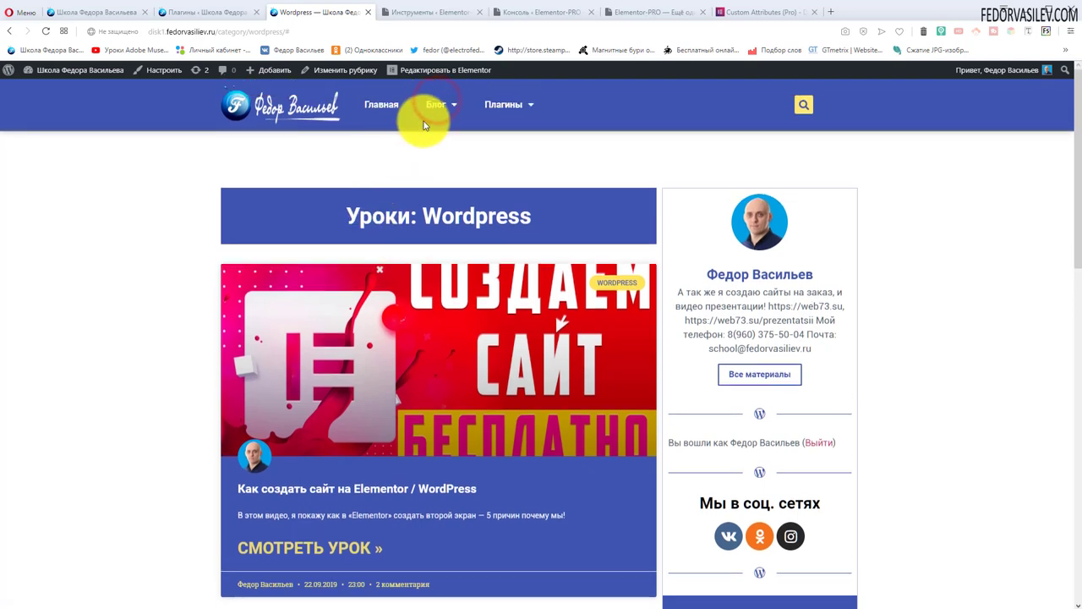
{"action": "left_click", "coordinate": [435, 101]}
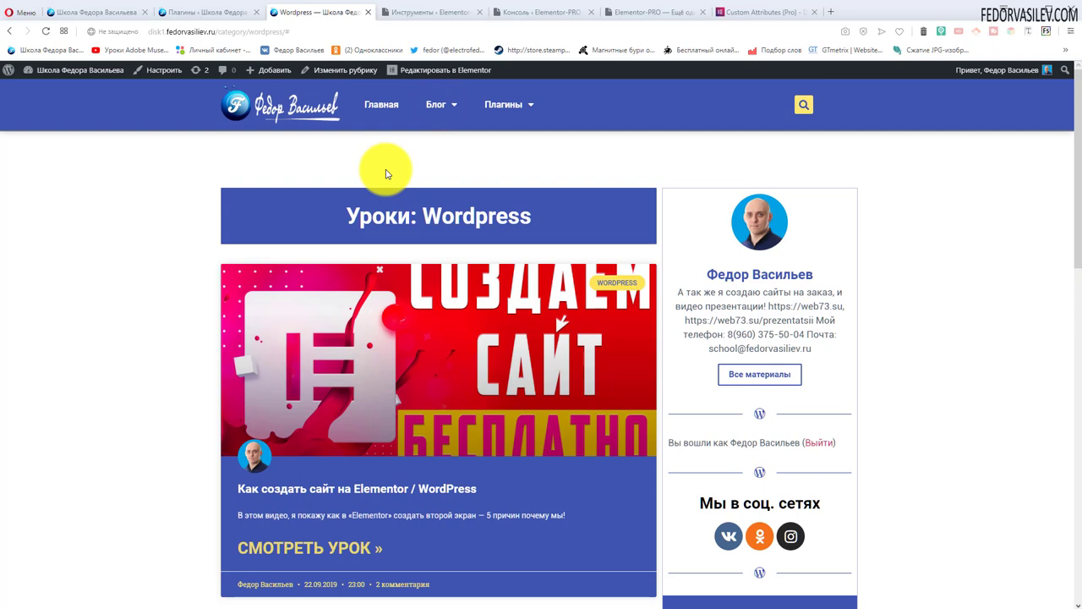
{"action": "left_click", "coordinate": [439, 110]}
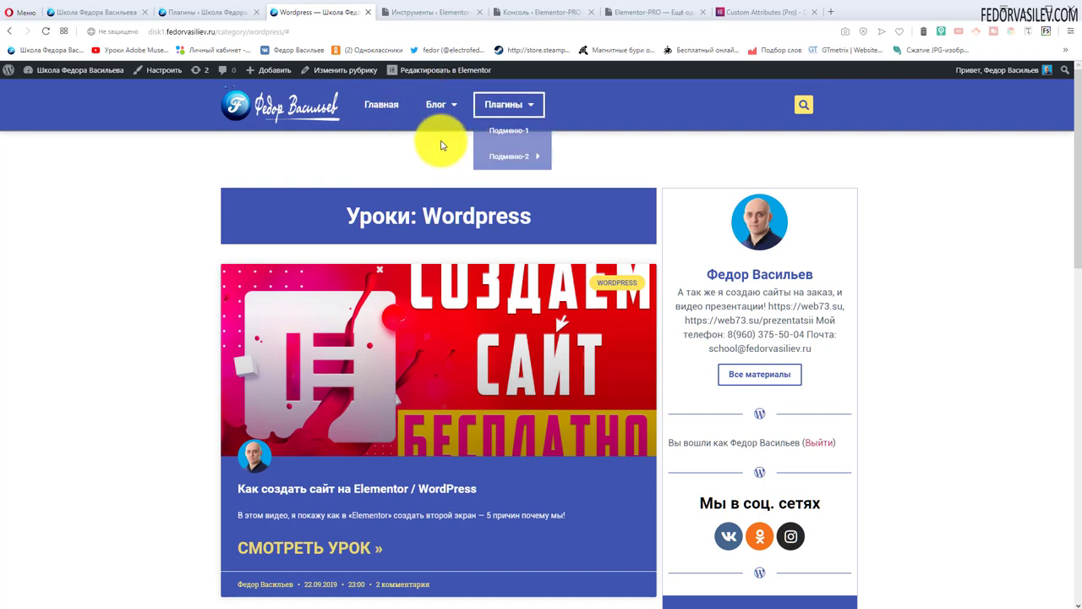
{"action": "left_click", "coordinate": [430, 108]}
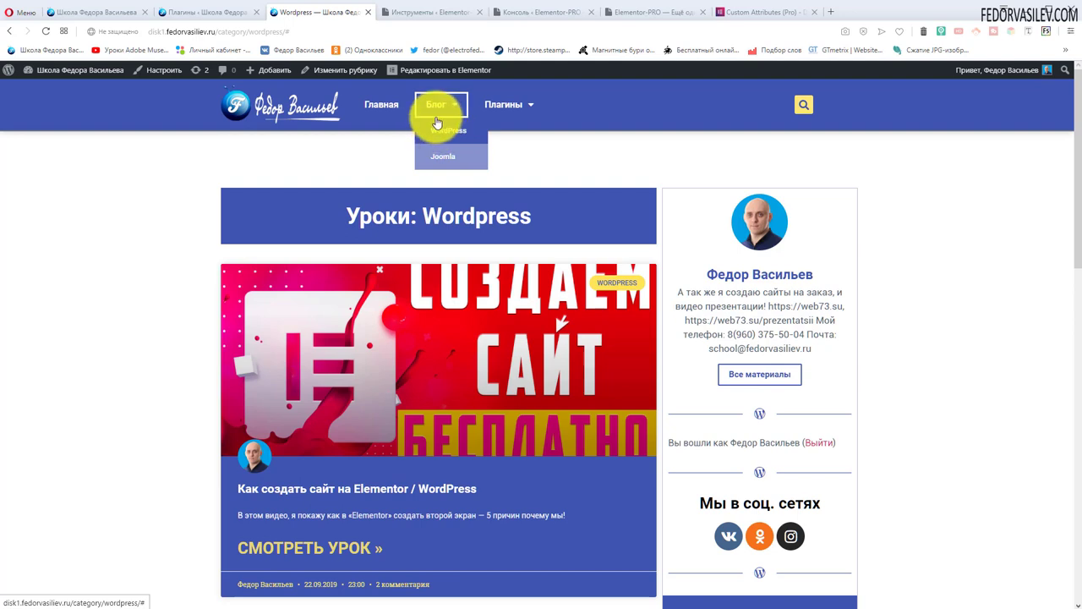
{"action": "left_click_drag", "start_coordinate": [337, 215], "coordinate": [506, 215]}
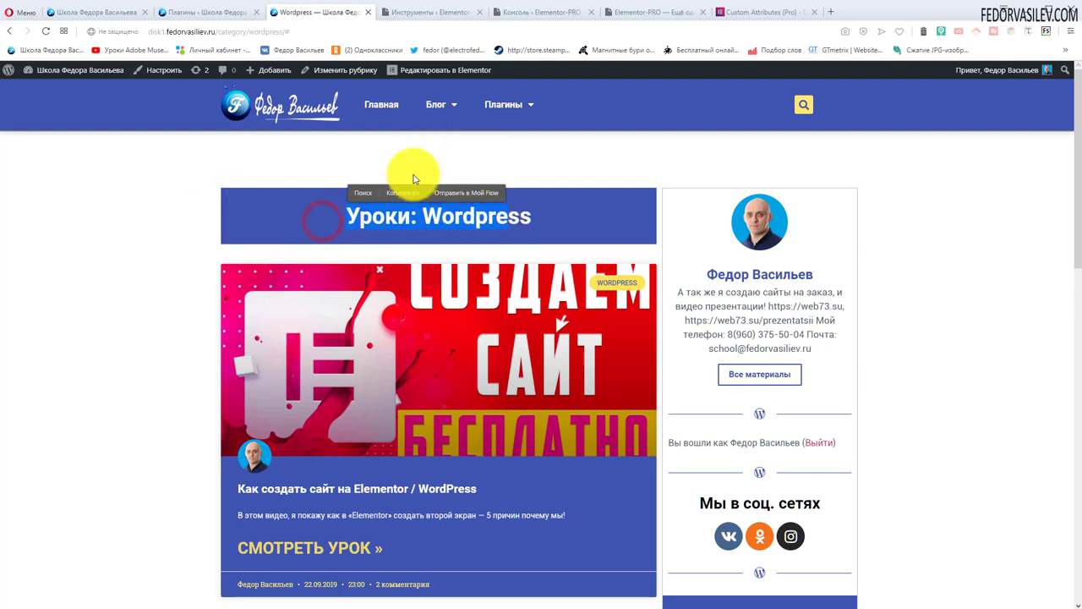
{"action": "mouse_move", "coordinate": [447, 107]}
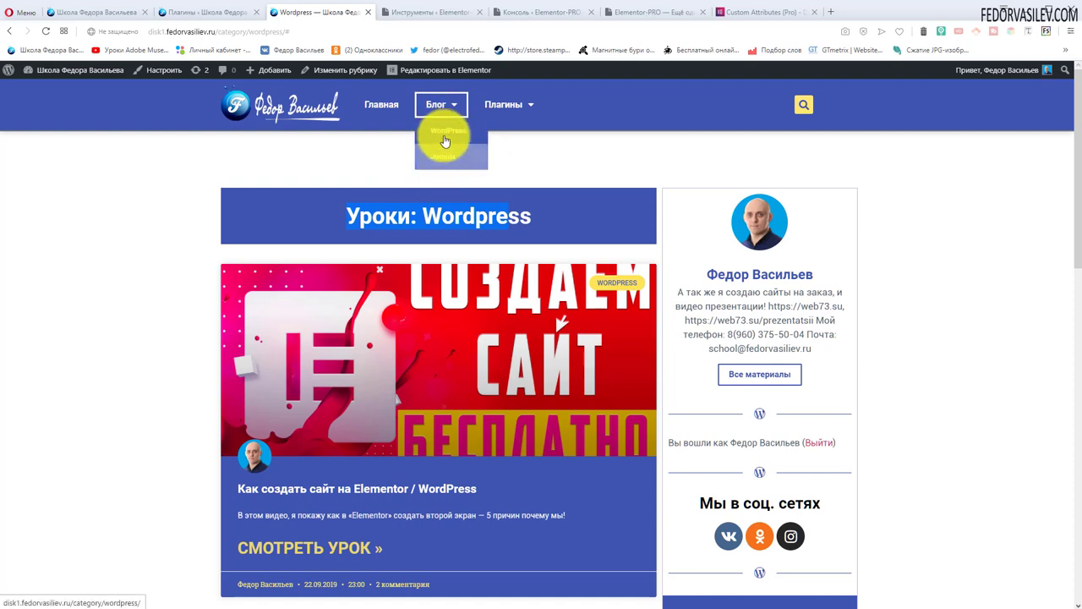
{"action": "mouse_move", "coordinate": [517, 105]}
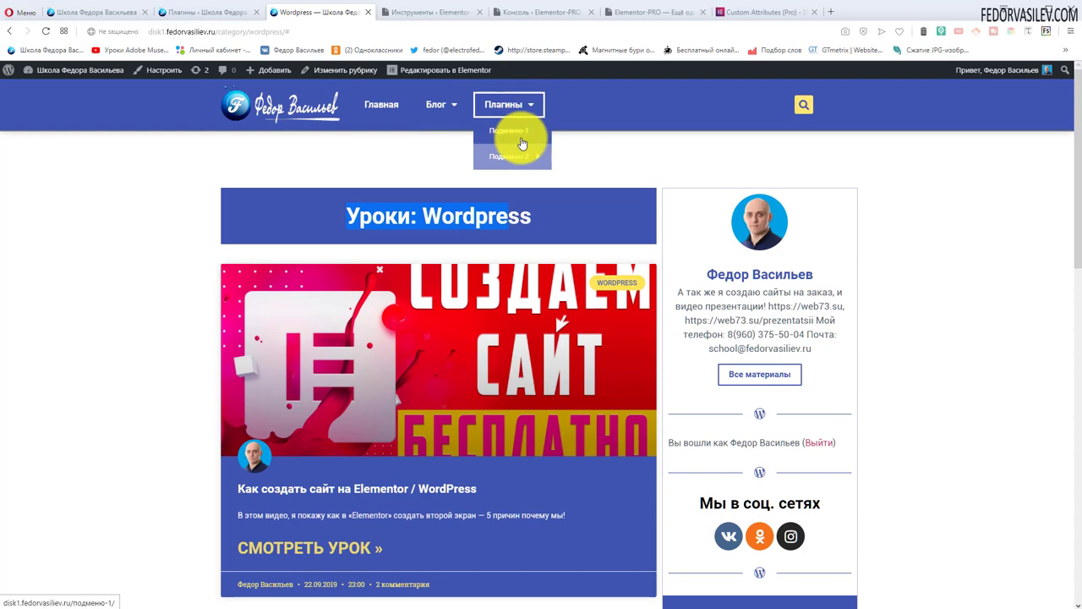
{"action": "mouse_move", "coordinate": [521, 169]}
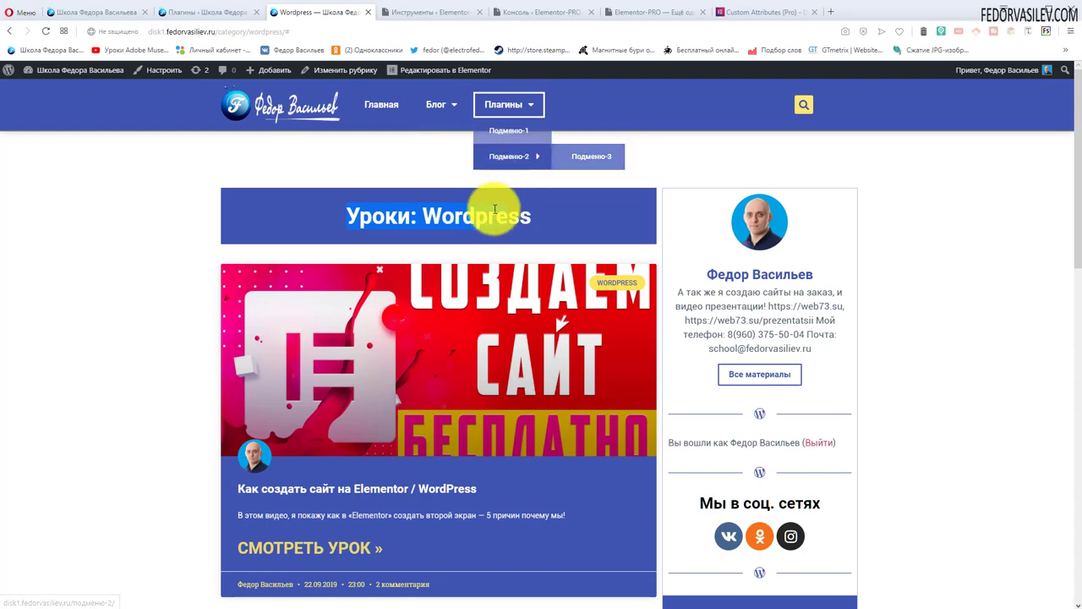
Step: In the Elementor-PRO dashboard, add a new post category named WordPress
{"action": "key", "text": "ctrl+Tab"}
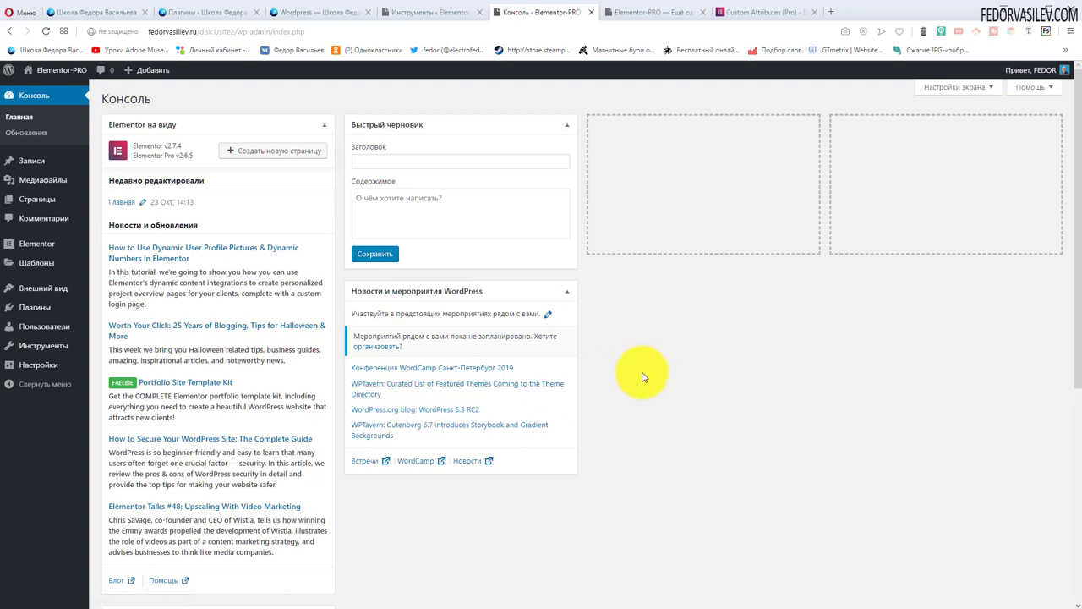
{"action": "mouse_move", "coordinate": [38, 169]}
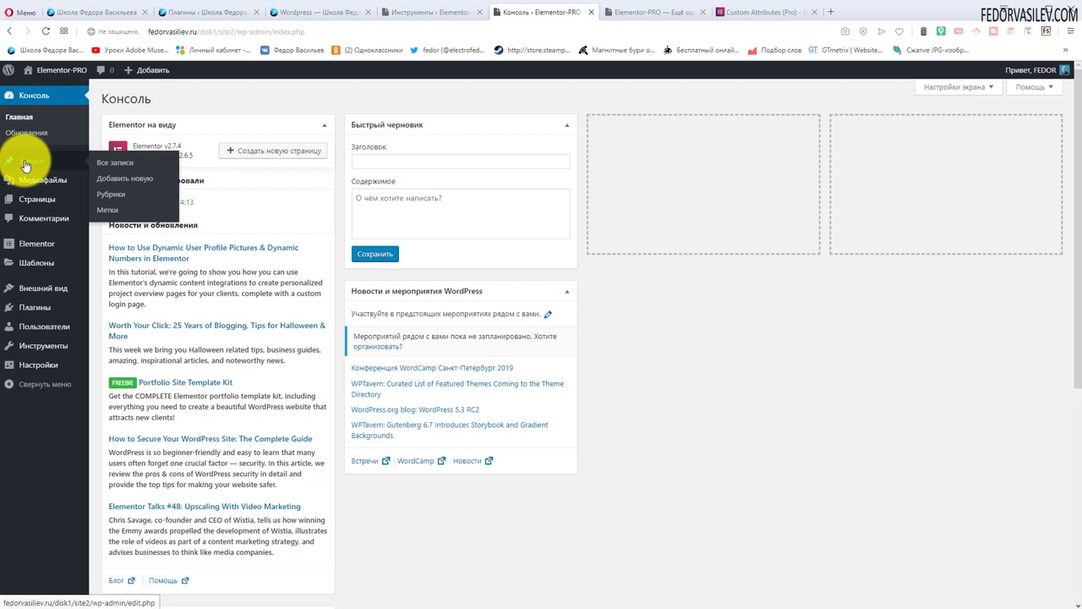
{"action": "left_click", "coordinate": [113, 193]}
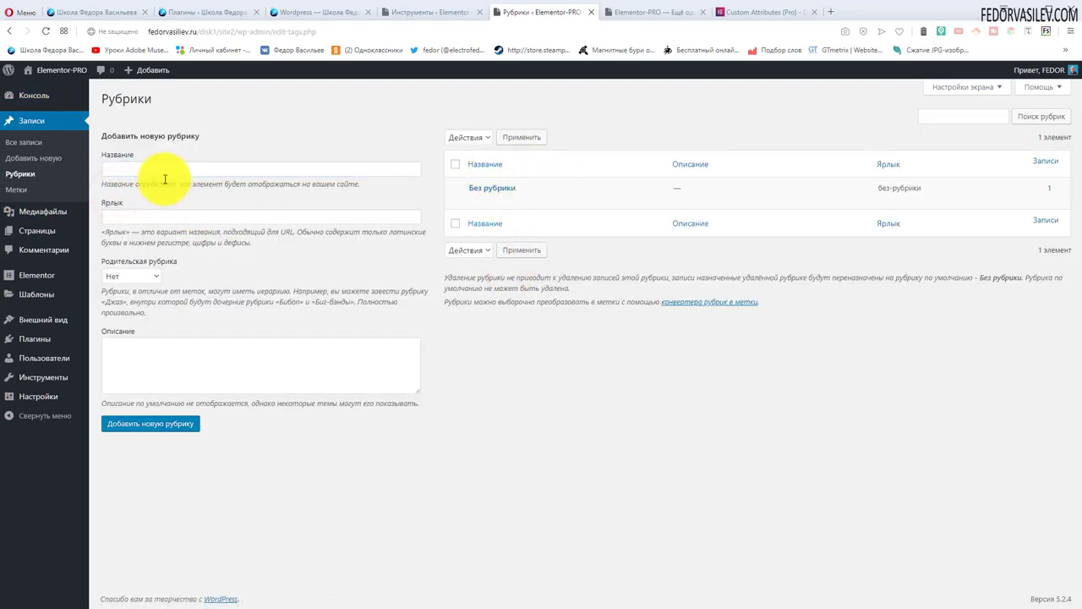
{"action": "left_click", "coordinate": [153, 167]}
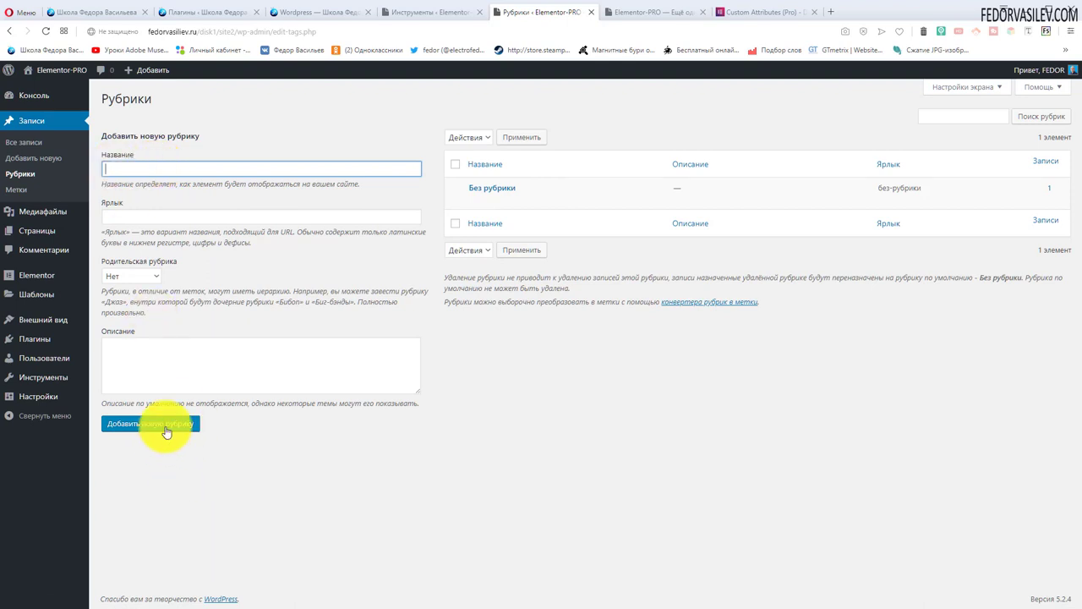
{"action": "type", "text": "WordPress"}
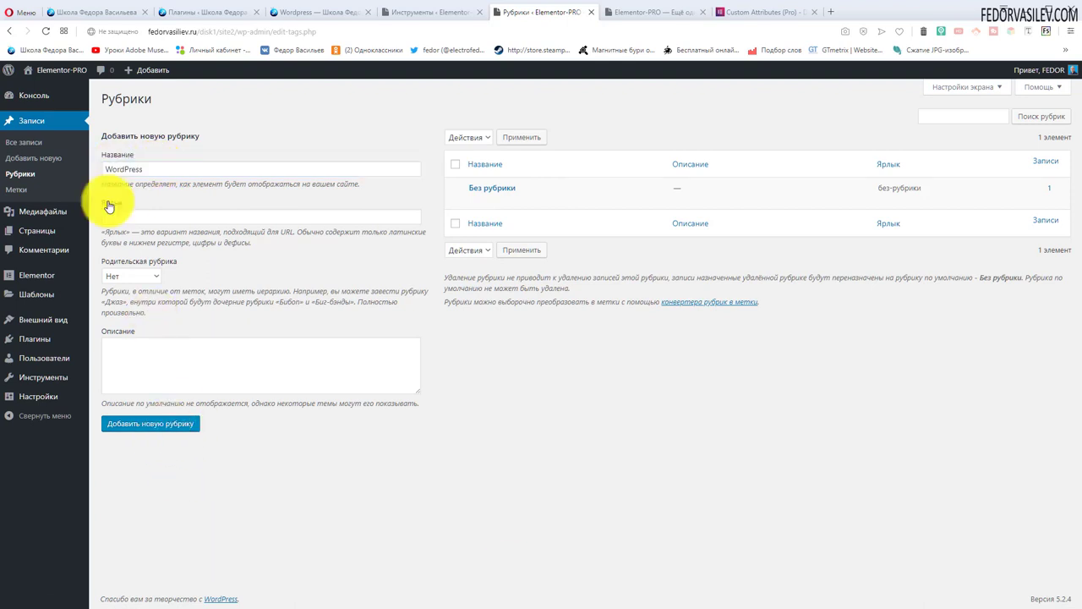
{"action": "left_click", "coordinate": [126, 425]}
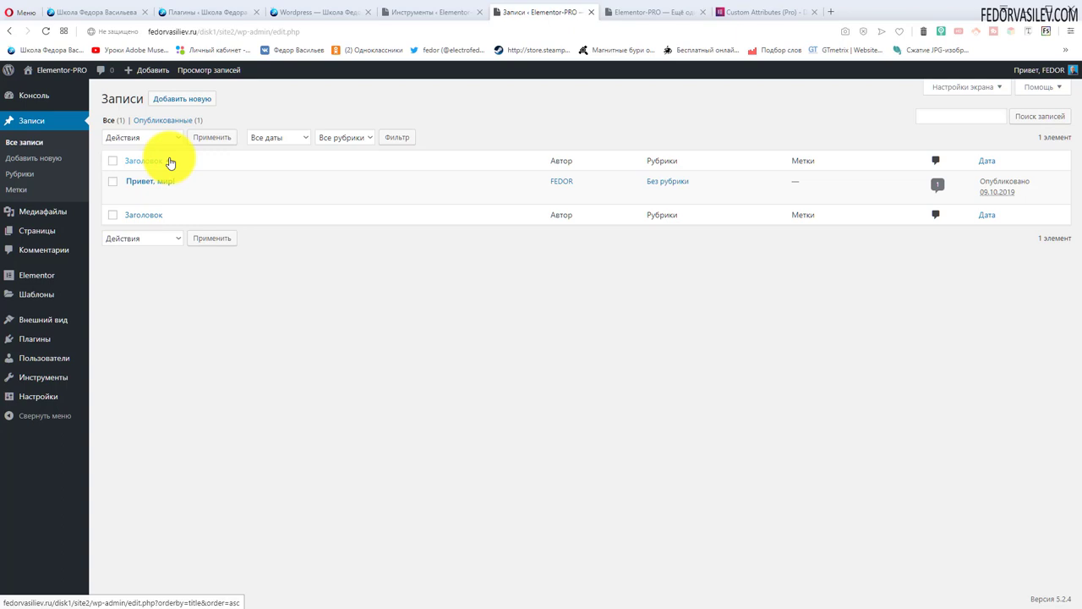
Step: Open the list of site pages and compare it with the Elementor-PRO site's front page
{"action": "left_click", "coordinate": [46, 230]}
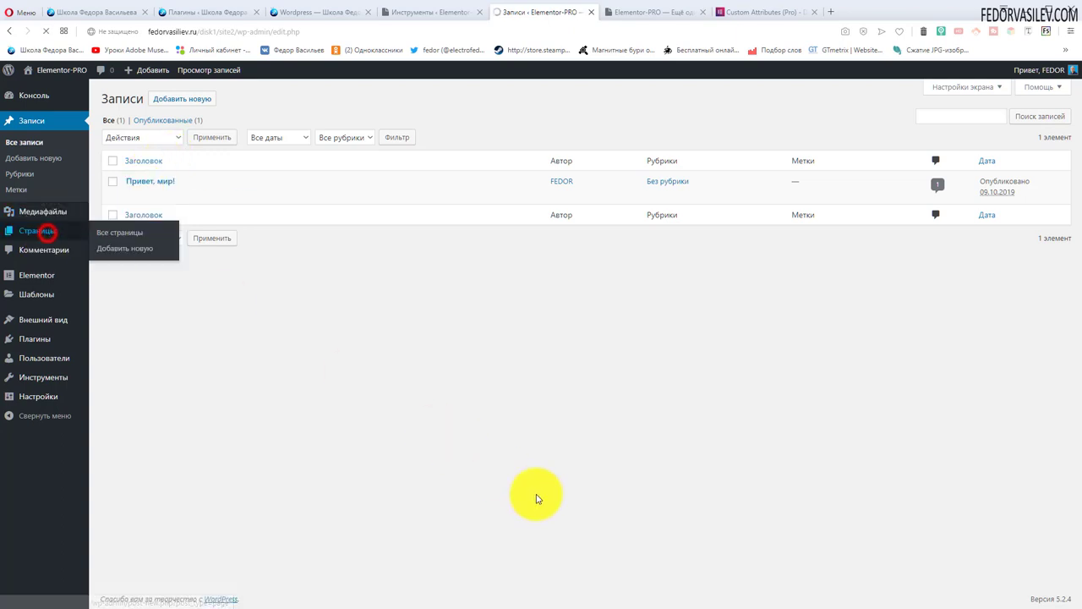
{"action": "left_click", "coordinate": [652, 11]}
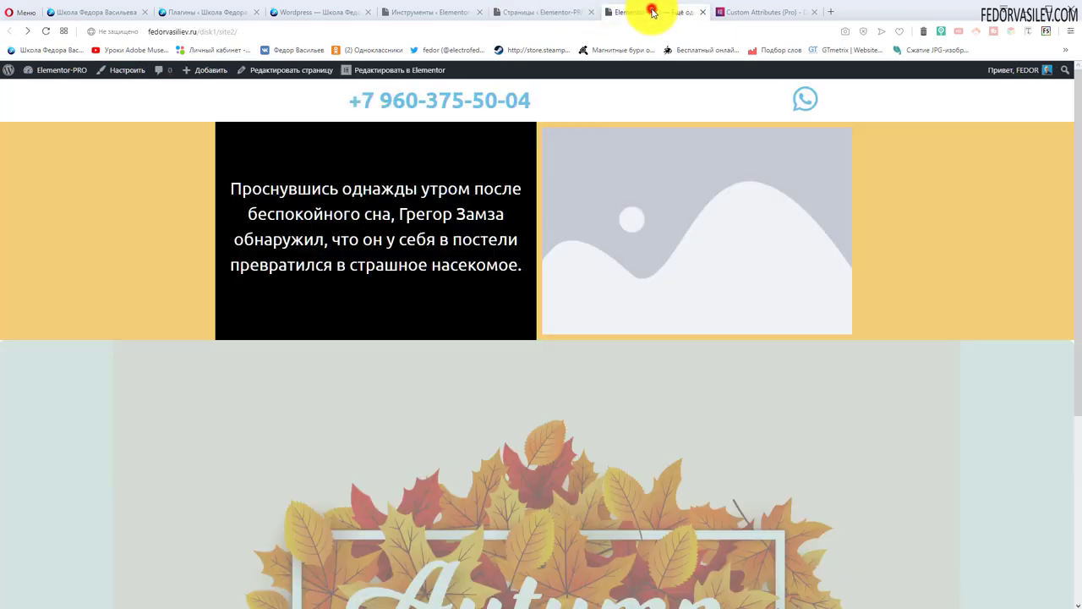
{"action": "scroll", "coordinate": [445, 347], "scroll_direction": "down", "scroll_amount": 1}
{"action": "scroll", "coordinate": [541, 237], "scroll_direction": "up", "scroll_amount": 1}
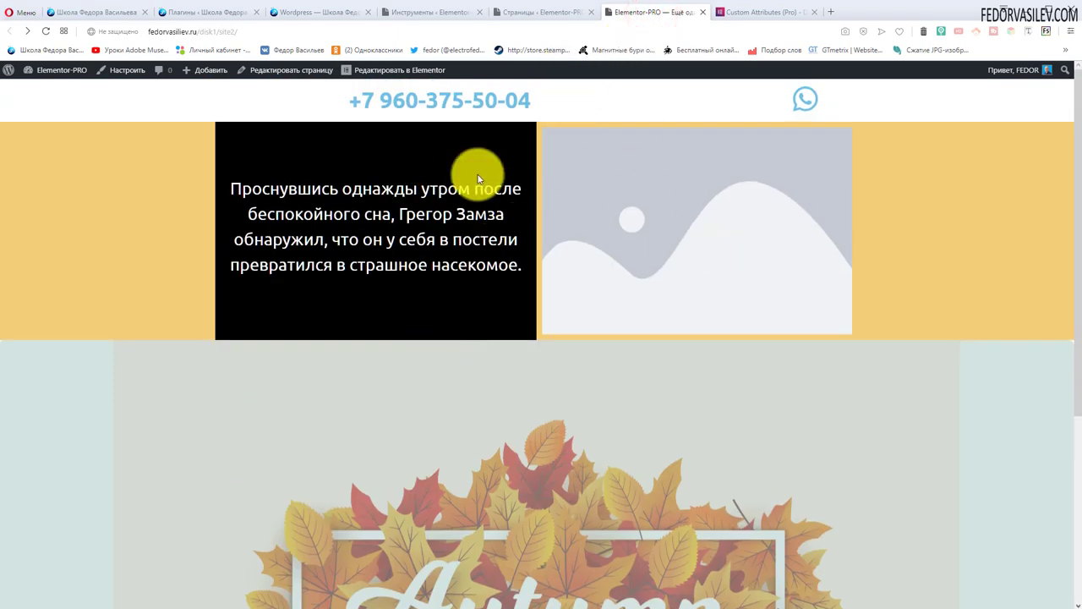
{"action": "left_click", "coordinate": [553, 13]}
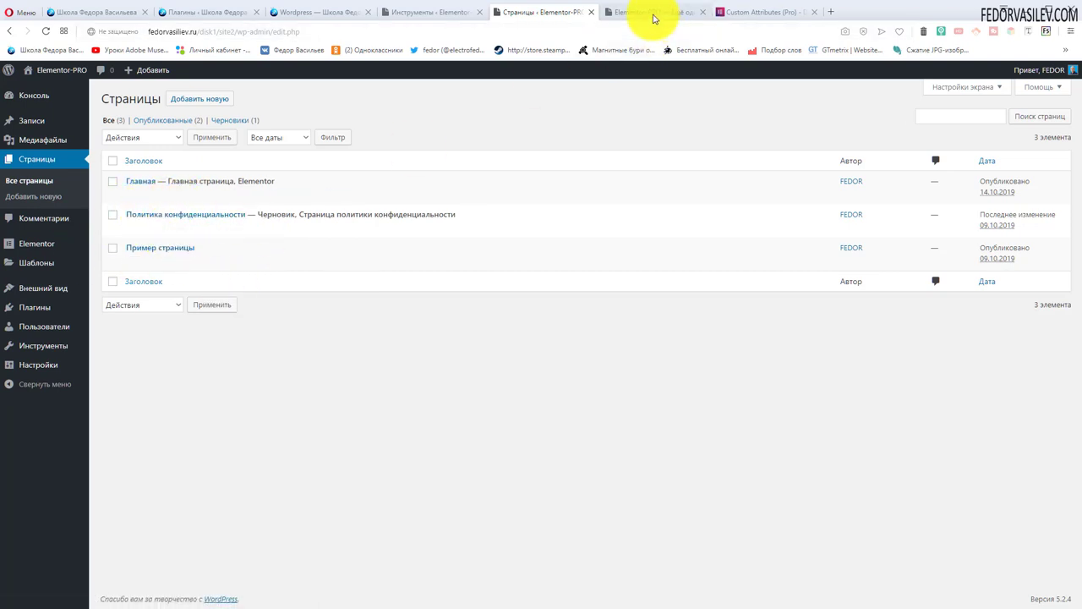
Step: Return to the example site and review how its Блог and Плагины menu items open category and page submenus
{"action": "left_click", "coordinate": [320, 11]}
{"action": "mouse_move", "coordinate": [442, 112]}
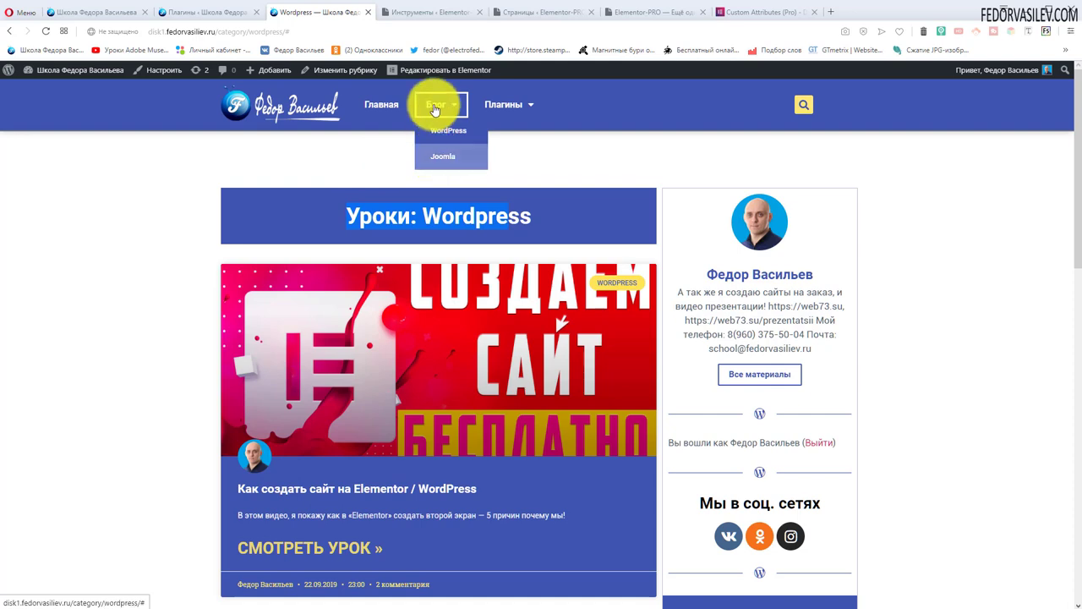
{"action": "left_click", "coordinate": [432, 104]}
{"action": "scroll", "coordinate": [401, 166], "scroll_direction": "down", "scroll_amount": 1}
{"action": "scroll", "coordinate": [398, 161], "scroll_direction": "up", "scroll_amount": 1}
{"action": "mouse_move", "coordinate": [439, 108]}
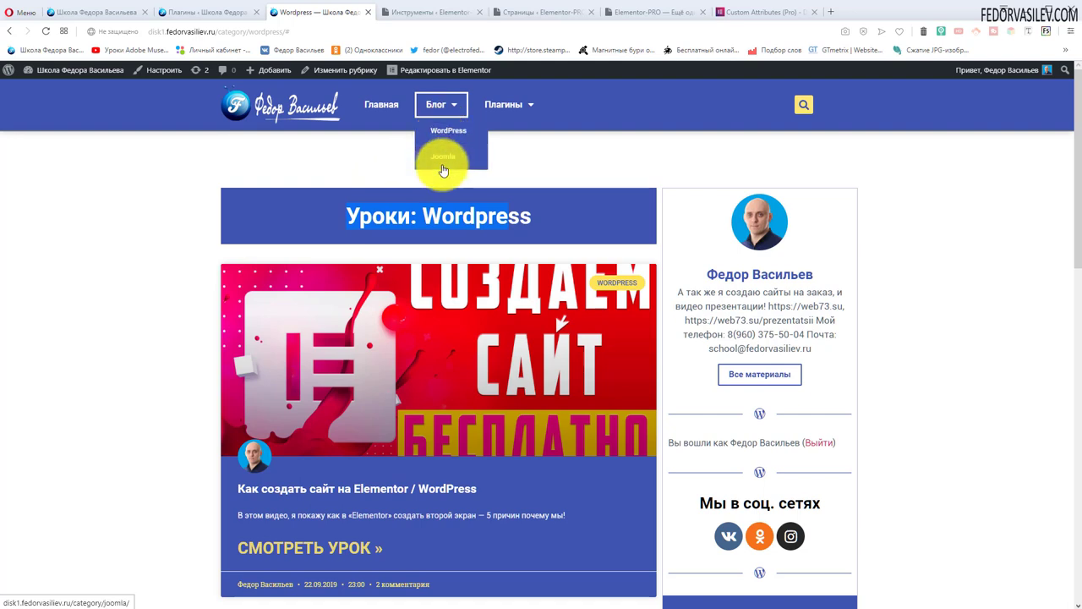
{"action": "mouse_move", "coordinate": [505, 108]}
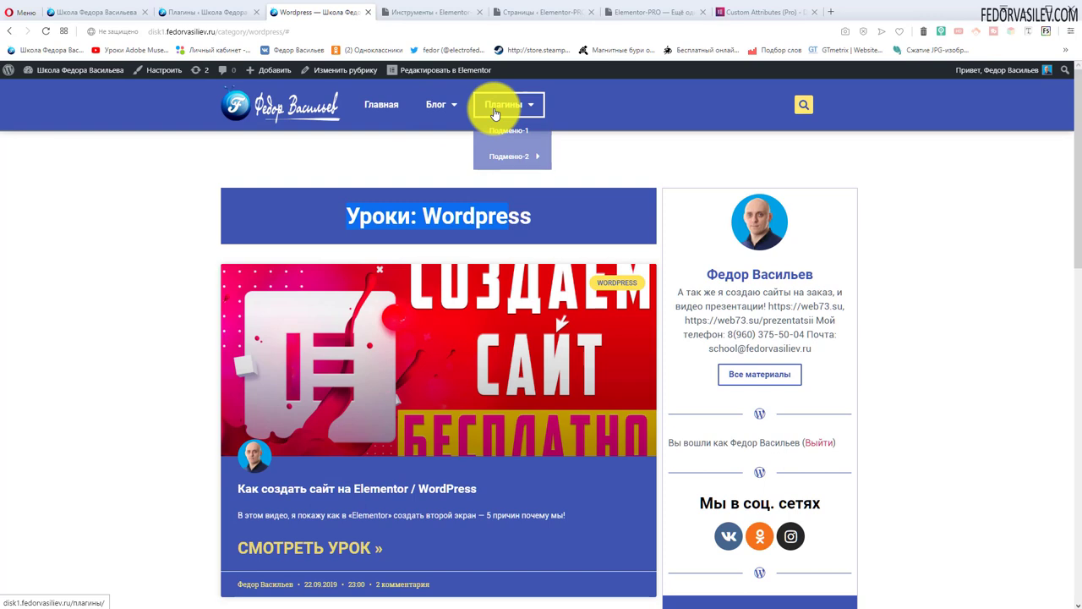
Step: Create and publish a new page titled "О нас" on the Elementor-PRO site
{"action": "left_click", "coordinate": [416, 14]}
{"action": "key", "text": "ctrl+Tab"}
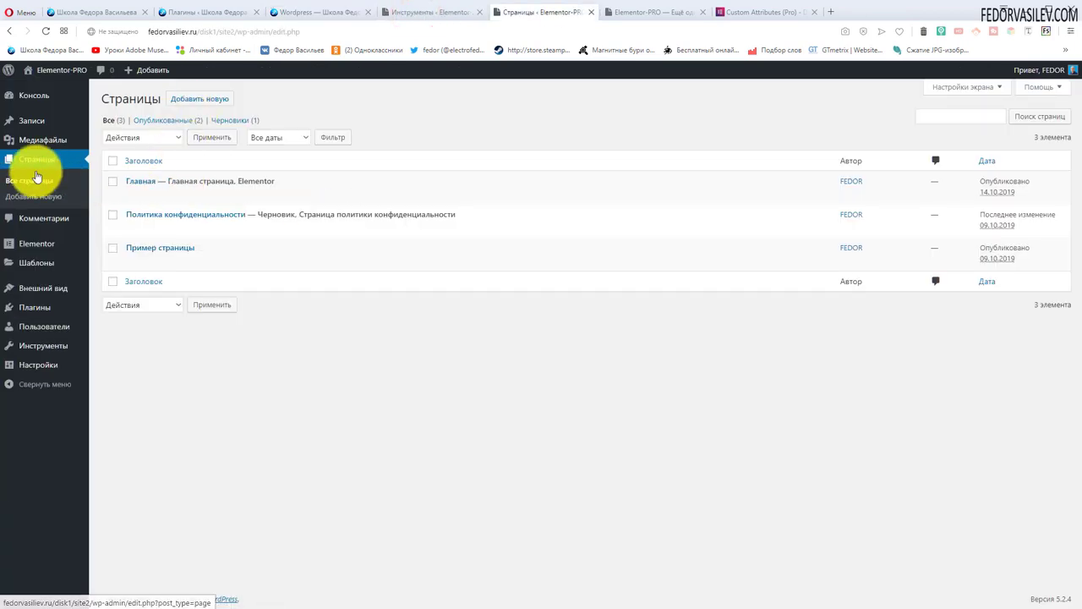
{"action": "left_click", "coordinate": [184, 98]}
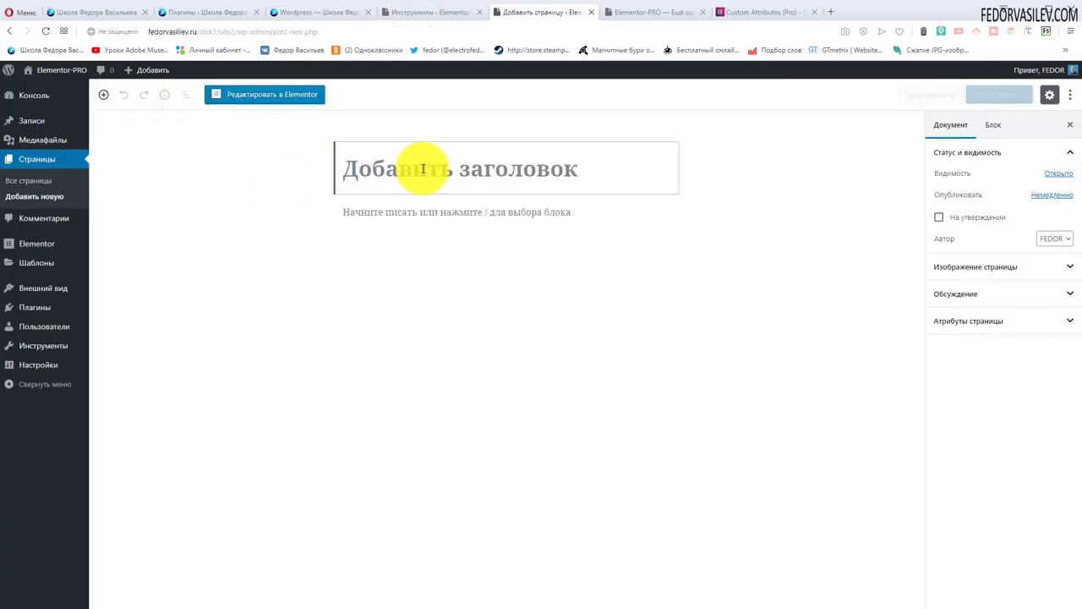
{"action": "type", "text": "О нас"}
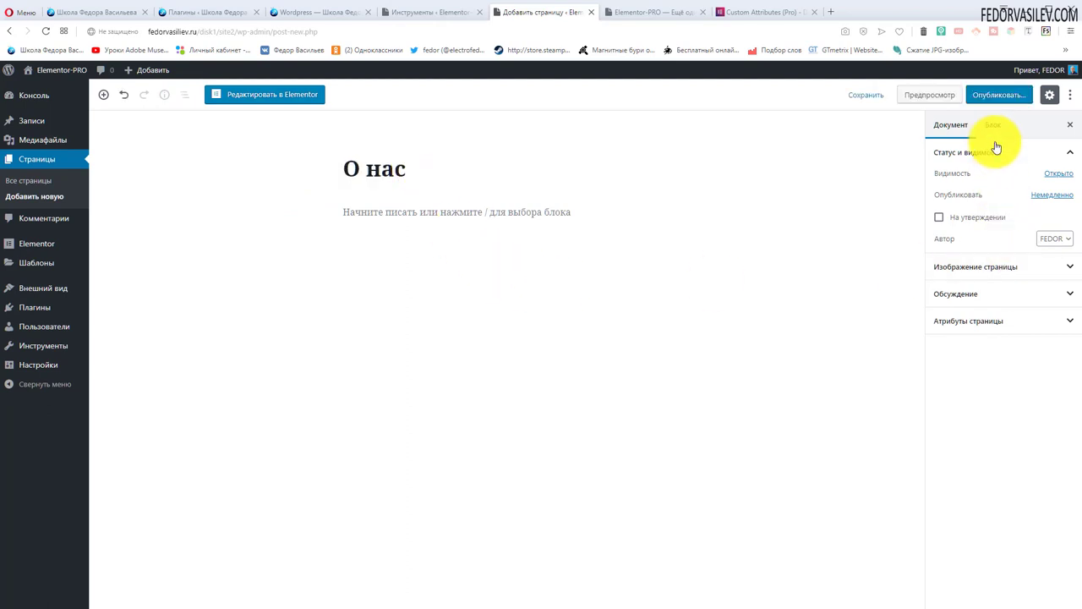
{"action": "left_click", "coordinate": [993, 97]}
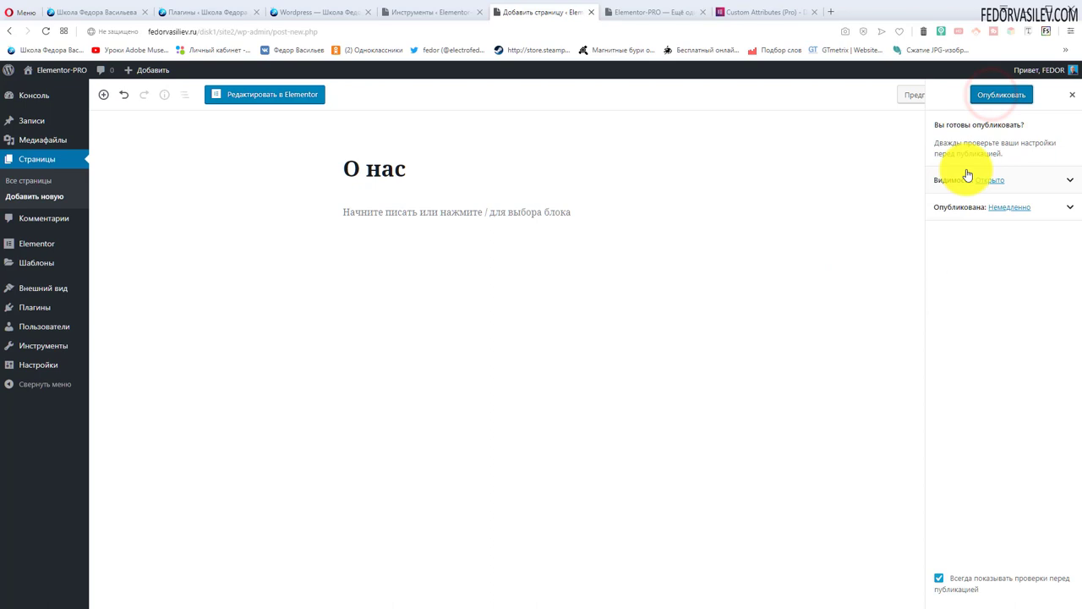
{"action": "left_click", "coordinate": [998, 96]}
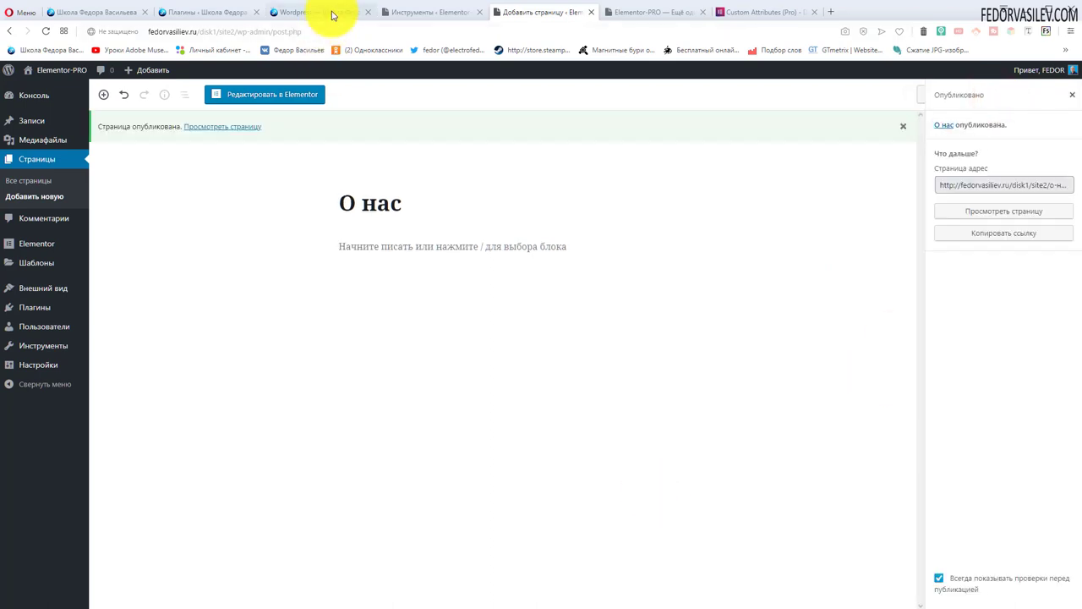
Step: Recheck the example site's dropdown menus, and open the Elementor-PRO site's menu editor for Menu 1
{"action": "left_click", "coordinate": [332, 12]}
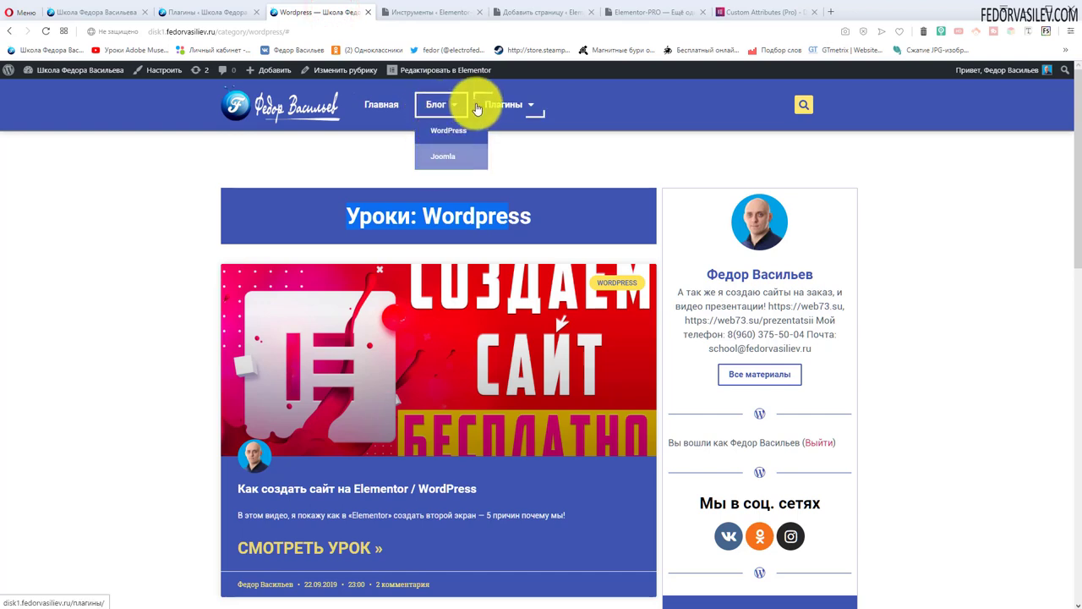
{"action": "left_click", "coordinate": [430, 14]}
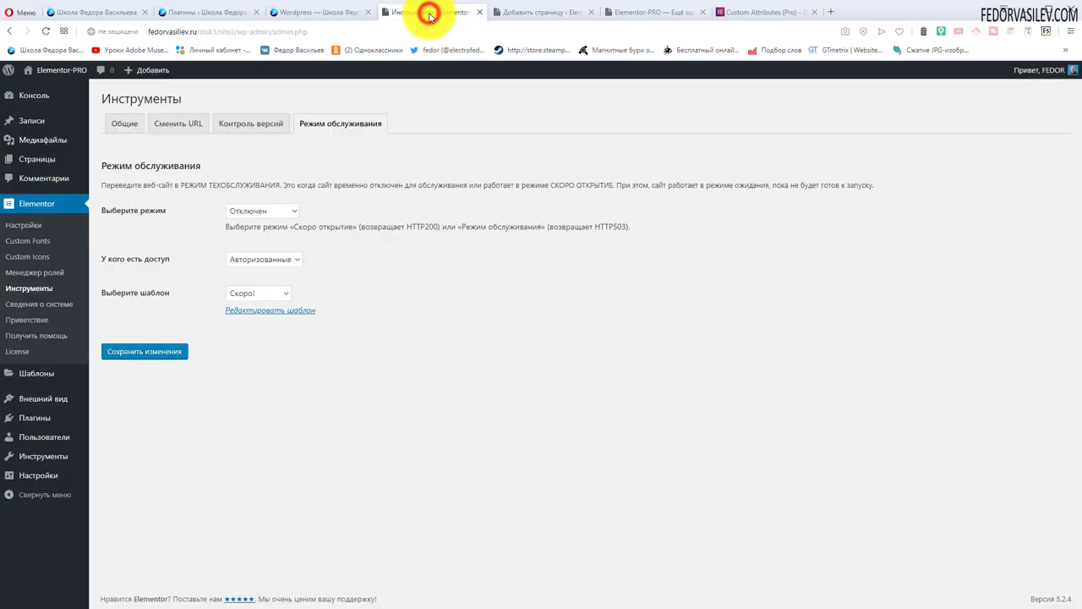
{"action": "left_click", "coordinate": [515, 14]}
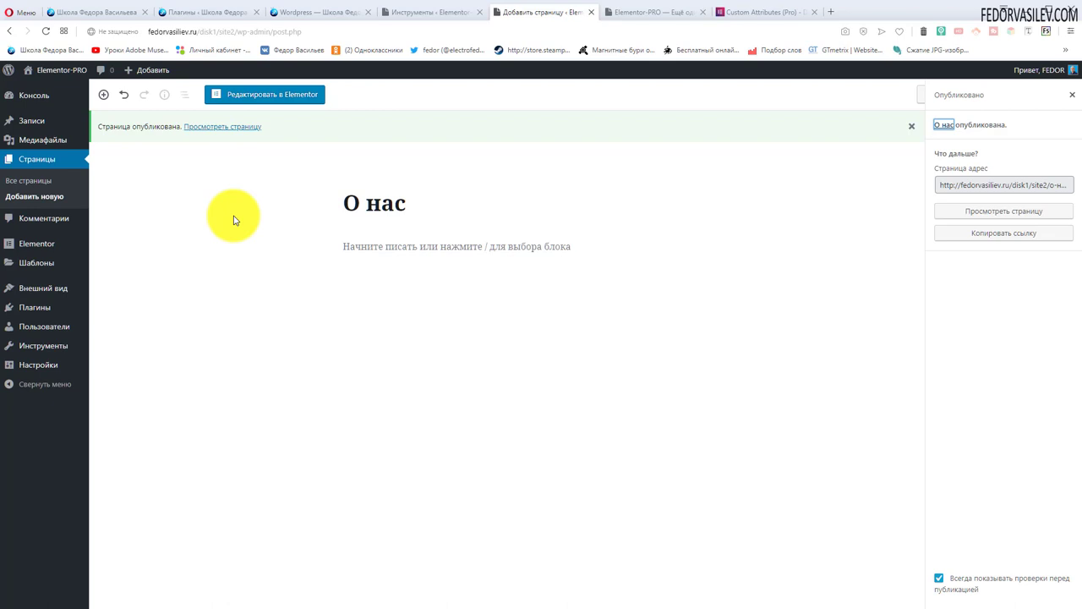
{"action": "mouse_move", "coordinate": [53, 285]}
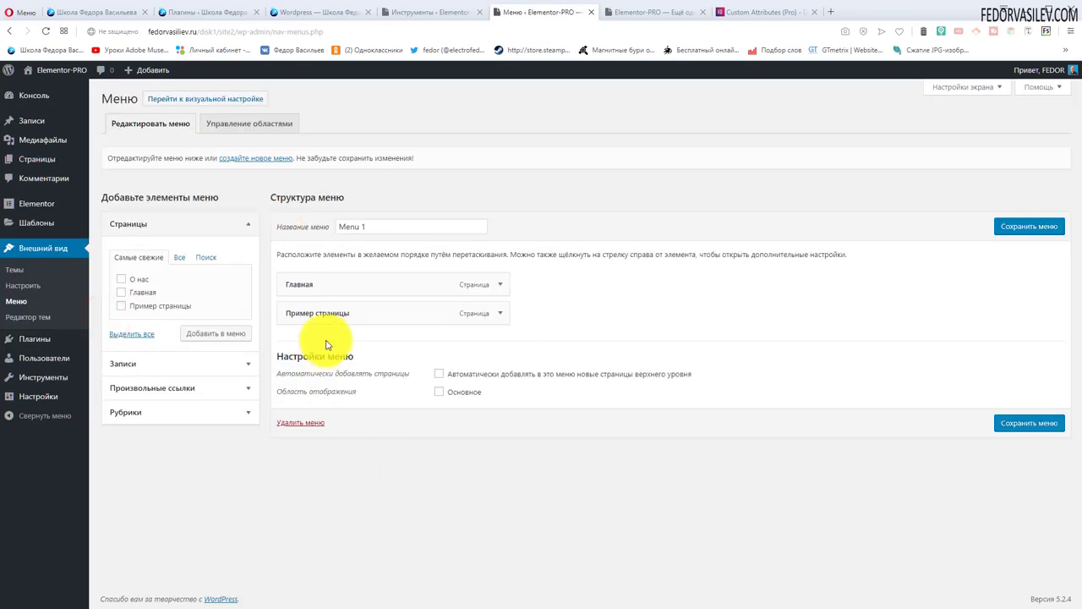
{"action": "left_click_drag", "start_coordinate": [305, 291], "coordinate": [311, 326]}
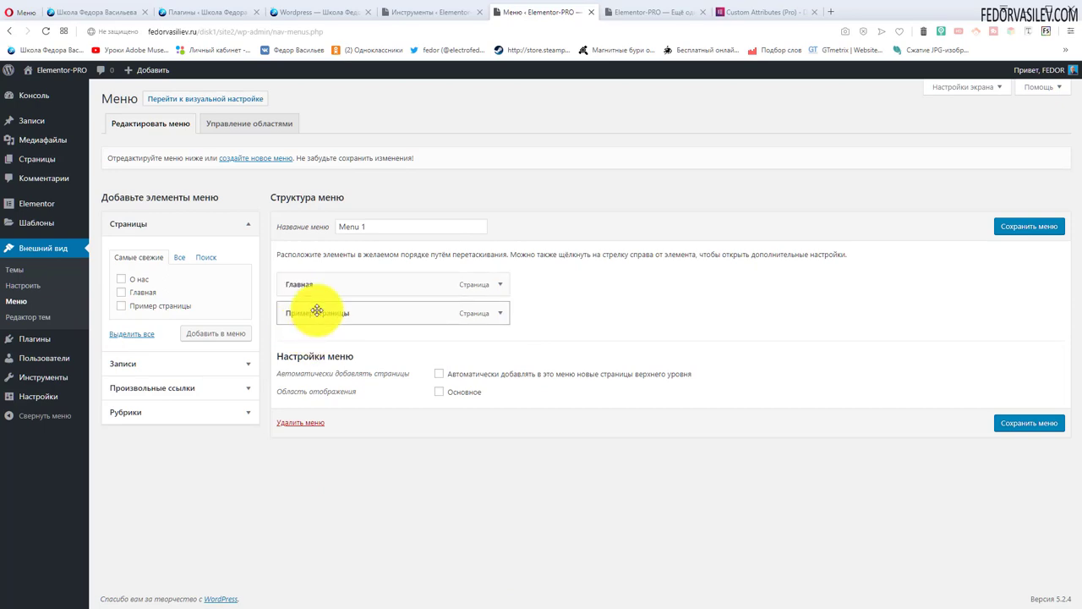
Step: Look over the Elementor-PRO front page's header area, and return to the menu editor
{"action": "left_click", "coordinate": [620, 12]}
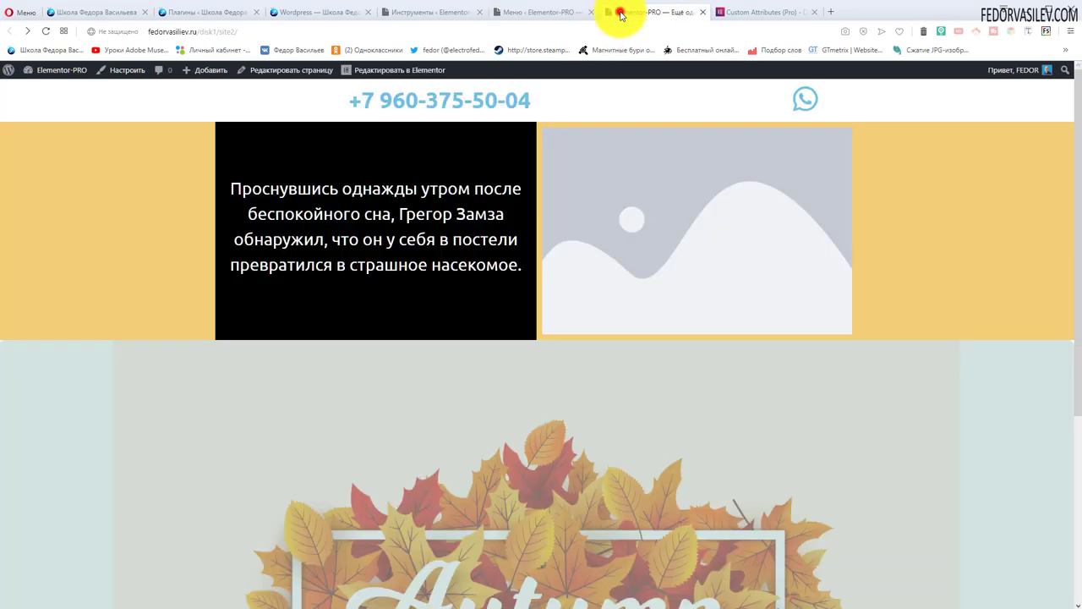
{"action": "scroll", "coordinate": [357, 239], "scroll_direction": "down", "scroll_amount": 2}
{"action": "scroll", "coordinate": [358, 240], "scroll_direction": "up", "scroll_amount": 2}
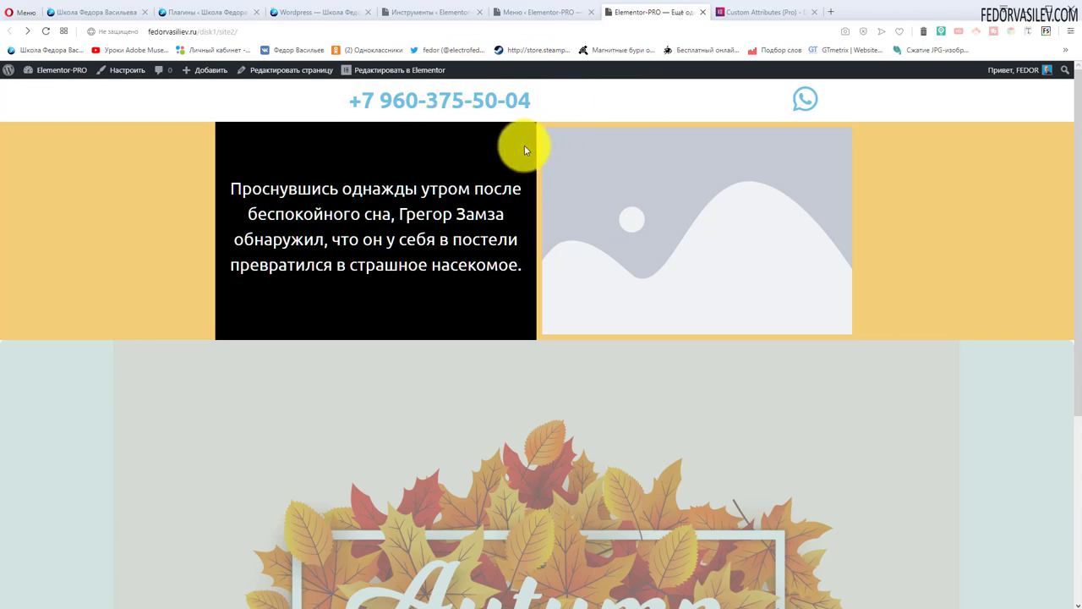
{"action": "left_click", "coordinate": [541, 12]}
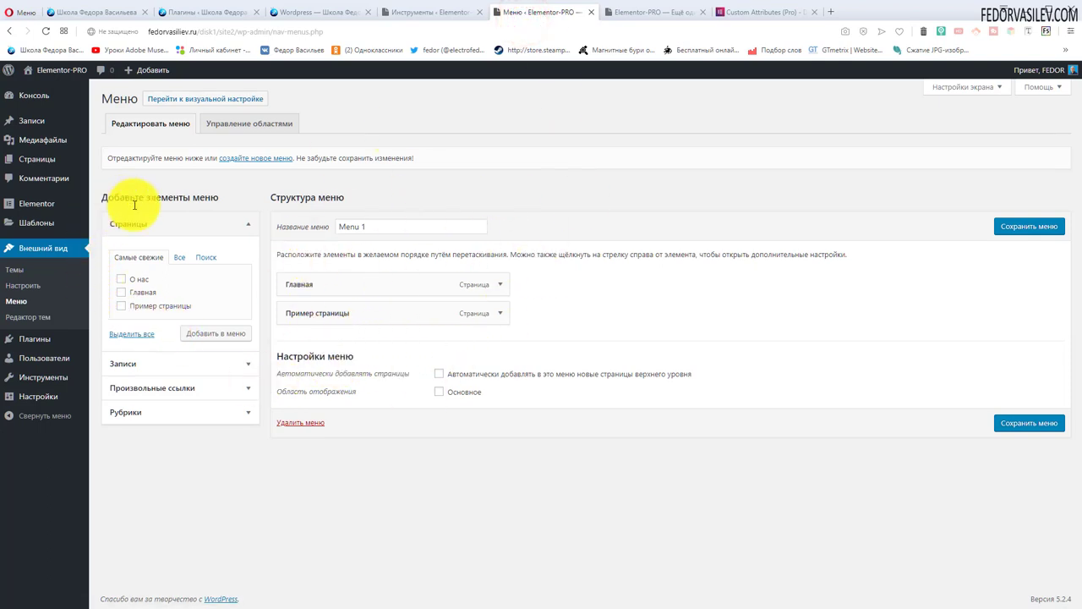
Step: Add the "О нас" page to Menu 1
{"action": "left_click", "coordinate": [121, 279]}
{"action": "left_click", "coordinate": [217, 333]}
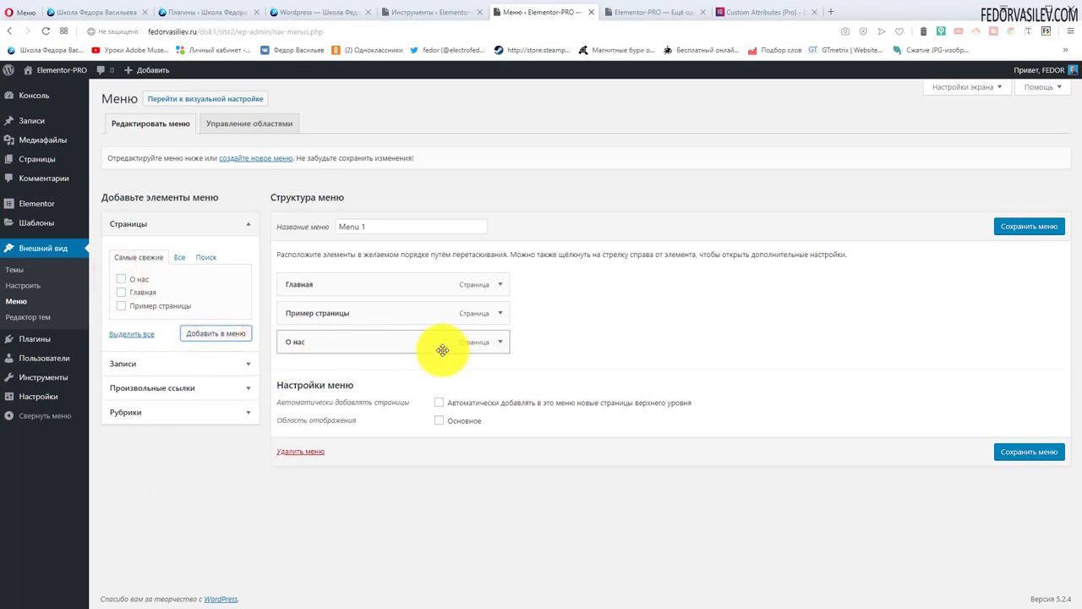
{"action": "left_click", "coordinate": [500, 342]}
{"action": "left_click", "coordinate": [501, 343]}
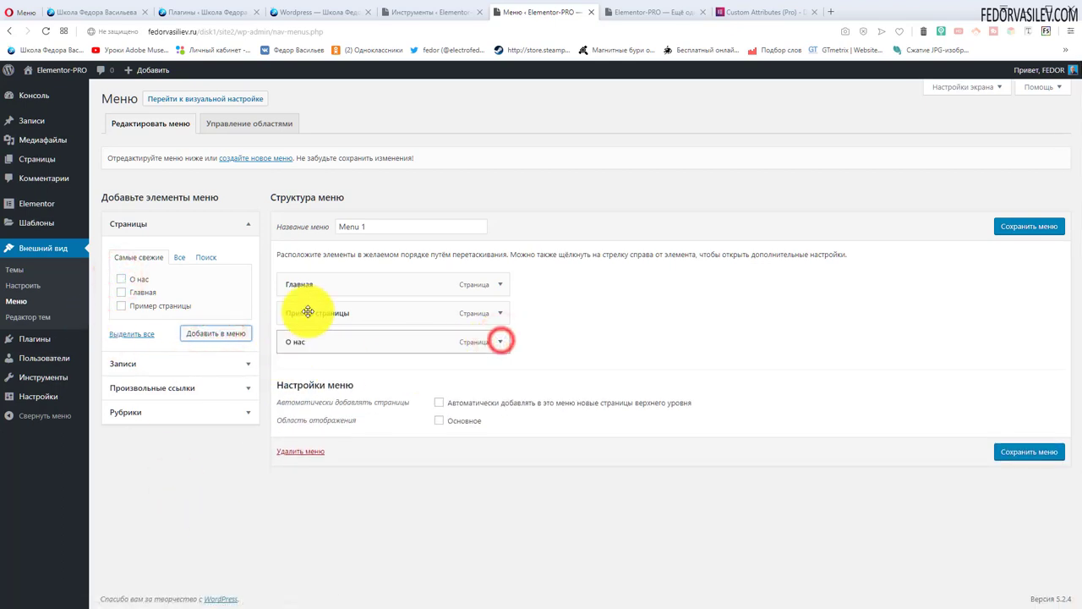
Step: Add a custom link labelled "Блог" with the URL # to Menu 1, using the example site's Блог dropdown as reference
{"action": "key", "text": "ctrl+Tab"}
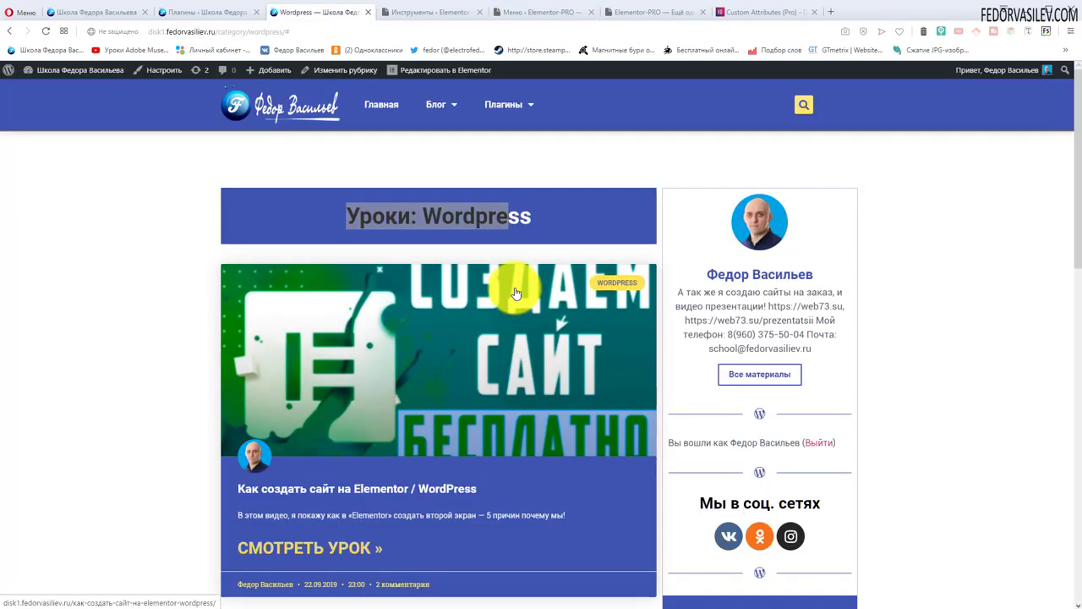
{"action": "mouse_move", "coordinate": [443, 106]}
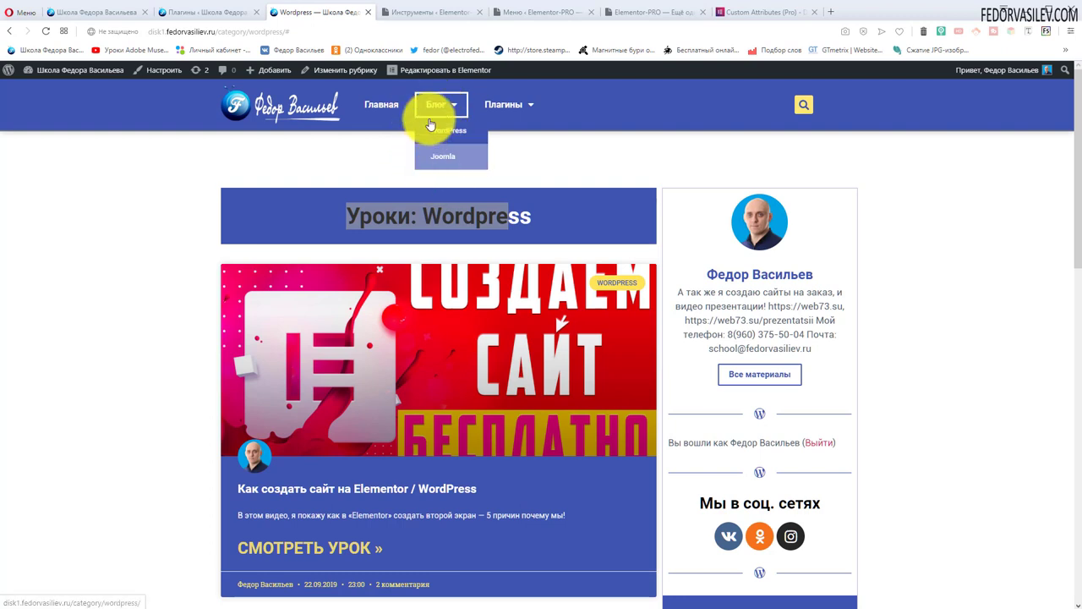
{"action": "left_click", "coordinate": [426, 12]}
{"action": "key", "text": "ctrl+Tab"}
{"action": "left_click", "coordinate": [133, 388]}
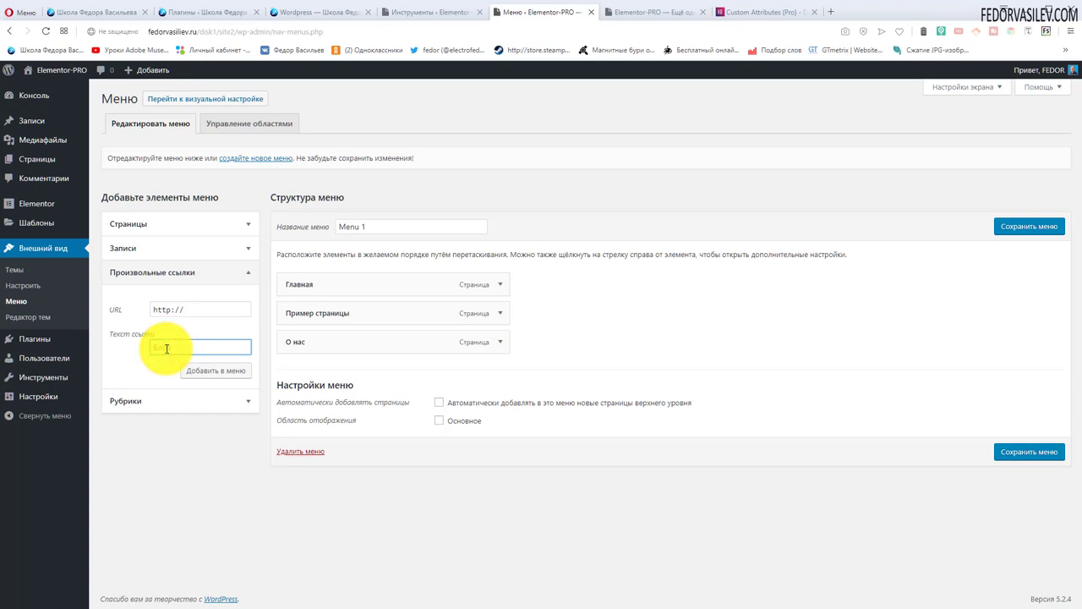
{"action": "type", "text": "г"}
{"action": "triple_click", "coordinate": [194, 309]}
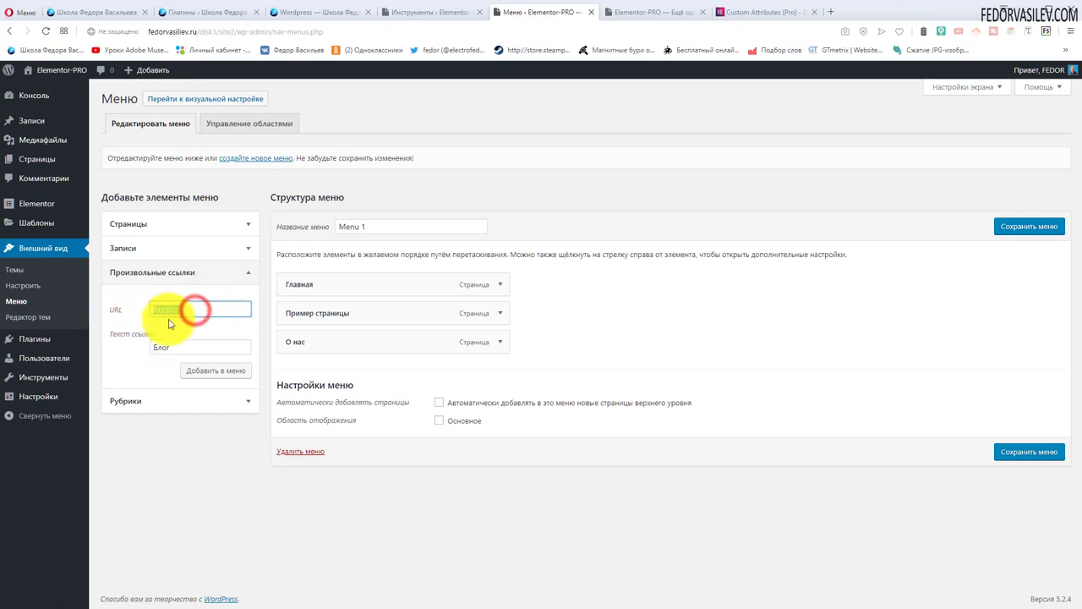
{"action": "left_click", "coordinate": [213, 373]}
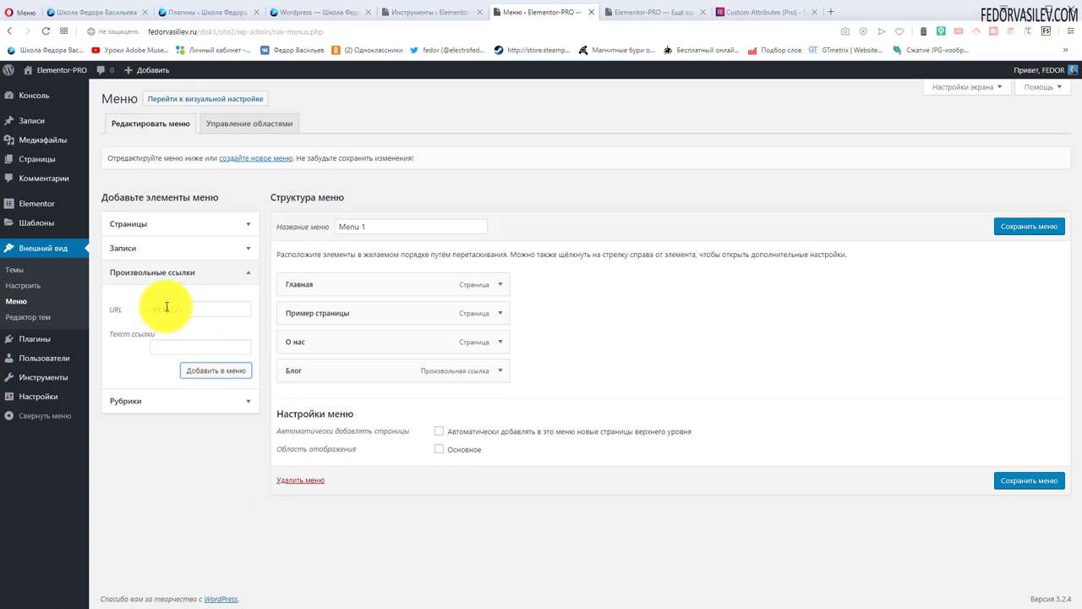
{"action": "left_click", "coordinate": [499, 370]}
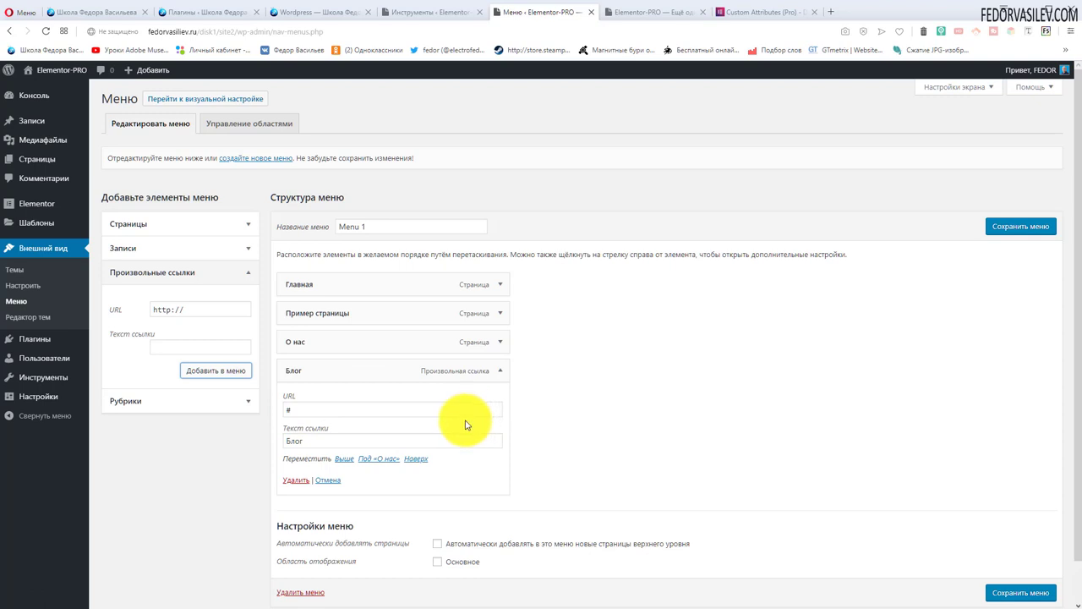
{"action": "left_click", "coordinate": [499, 371]}
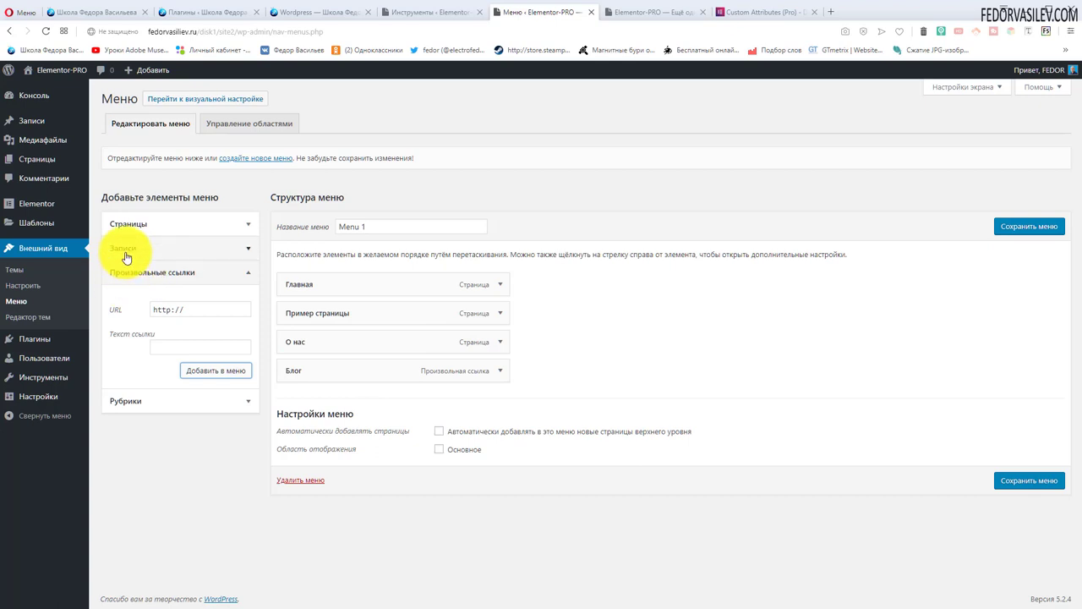
Step: Add the Joomla and WordPress categories to Menu 1
{"action": "left_click", "coordinate": [132, 403]}
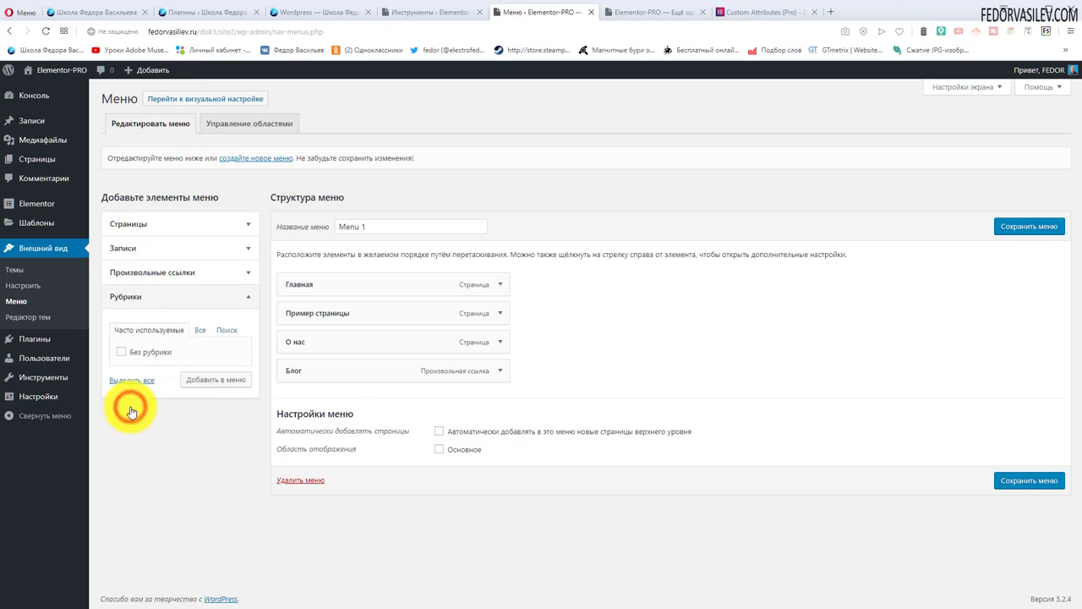
{"action": "left_click", "coordinate": [201, 332]}
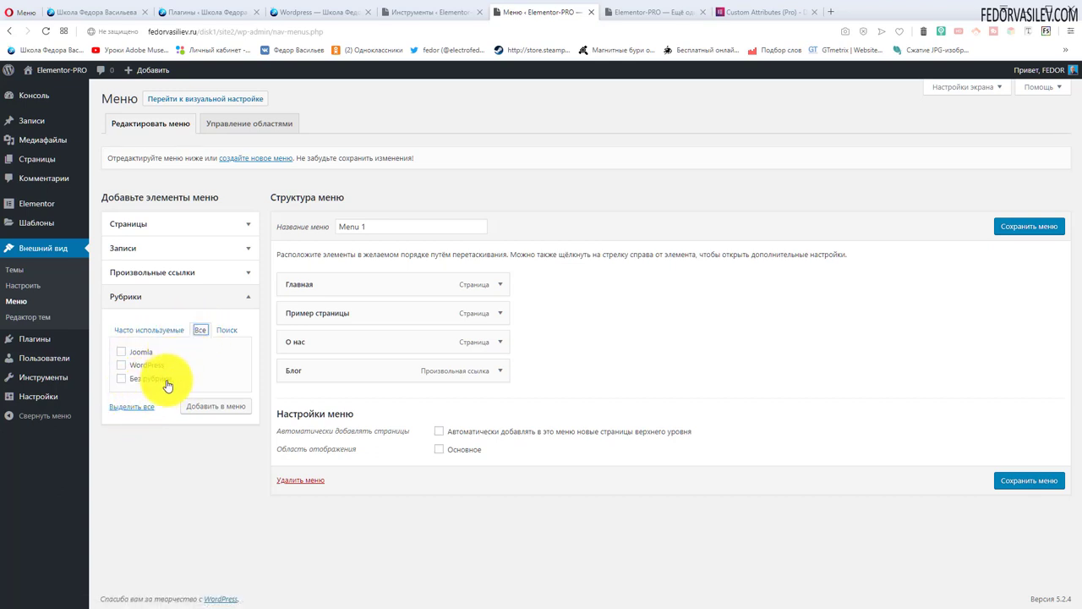
{"action": "left_click", "coordinate": [122, 351]}
{"action": "left_click", "coordinate": [123, 364]}
{"action": "left_click", "coordinate": [200, 405]}
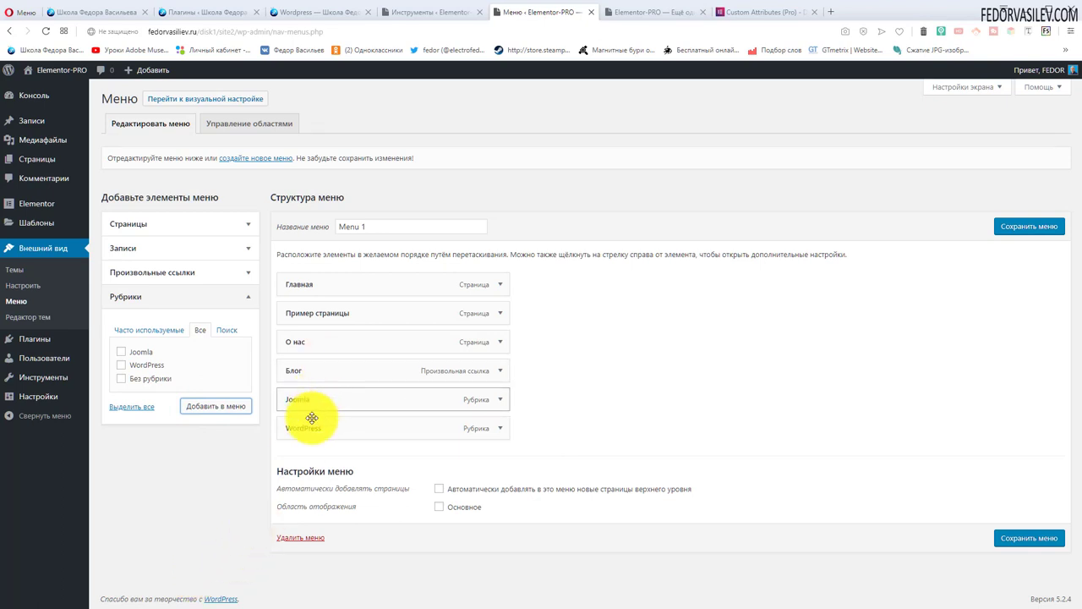
Step: Nest the Joomla item under Блог and the WordPress item one level deeper, under Joomla
{"action": "left_click_drag", "start_coordinate": [300, 287], "coordinate": [305, 305]}
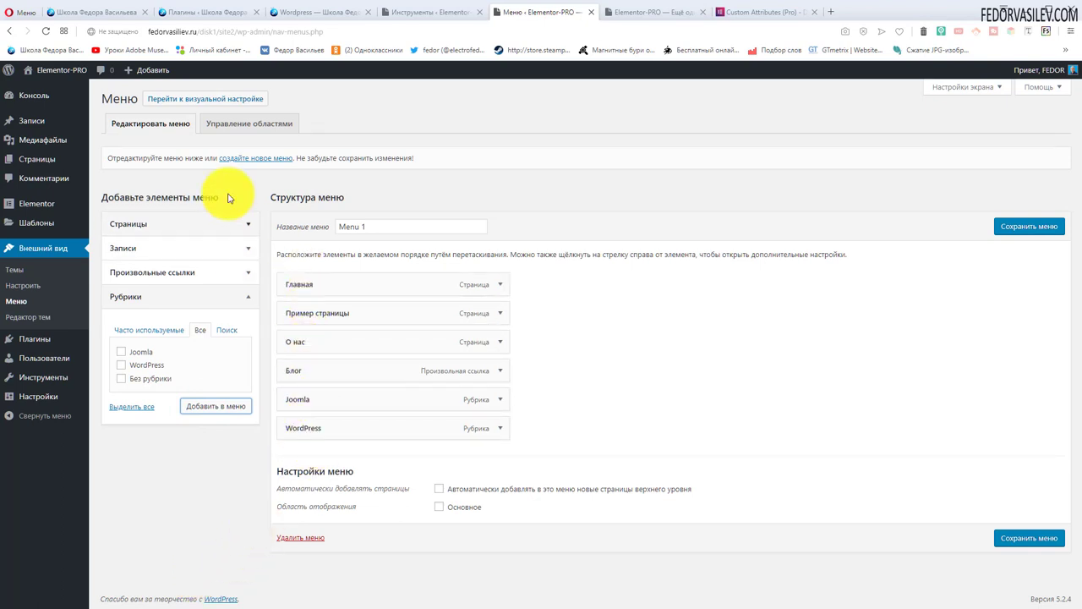
{"action": "left_click_drag", "start_coordinate": [430, 435], "coordinate": [305, 447]}
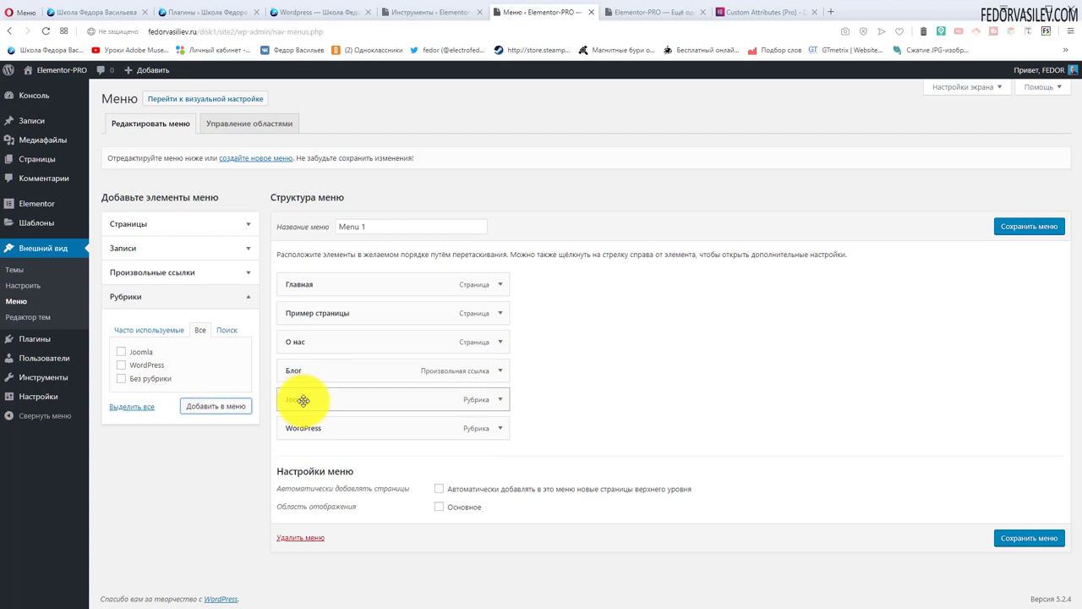
{"action": "mouse_move", "coordinate": [321, 398]}
{"action": "left_mouse_down"}
{"action": "mouse_move", "coordinate": [490, 398]}
{"action": "mouse_move", "coordinate": [400, 365]}
{"action": "mouse_move", "coordinate": [351, 408]}
{"action": "mouse_move", "coordinate": [326, 380]}
{"action": "mouse_move", "coordinate": [314, 405]}
{"action": "mouse_move", "coordinate": [327, 399]}
{"action": "left_mouse_up"}
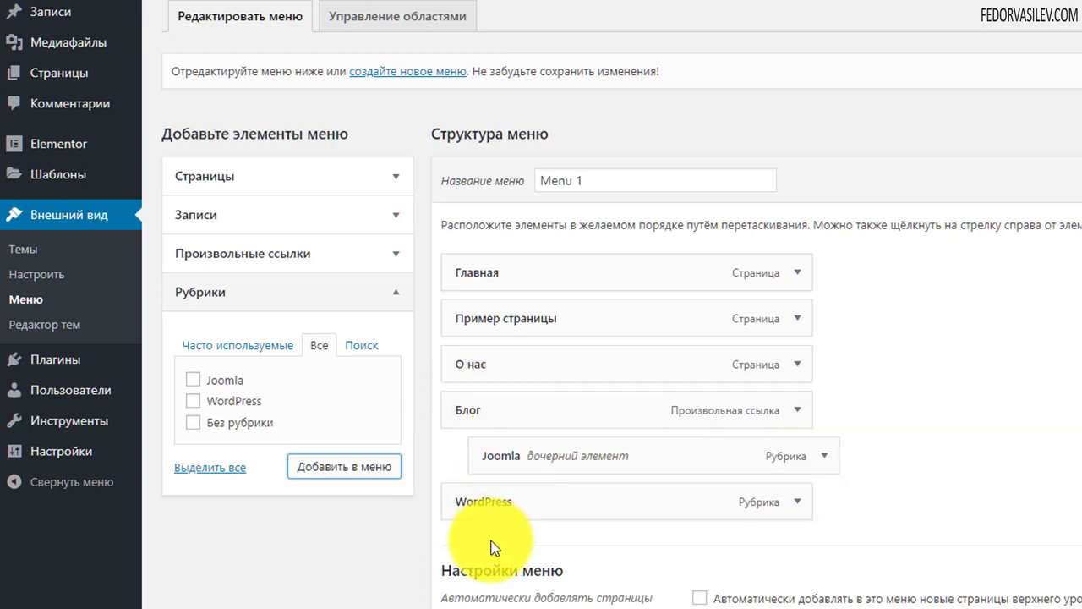
{"action": "left_click_drag", "start_coordinate": [473, 505], "coordinate": [516, 494]}
{"action": "left_click_drag", "start_coordinate": [505, 471], "coordinate": [441, 496]}
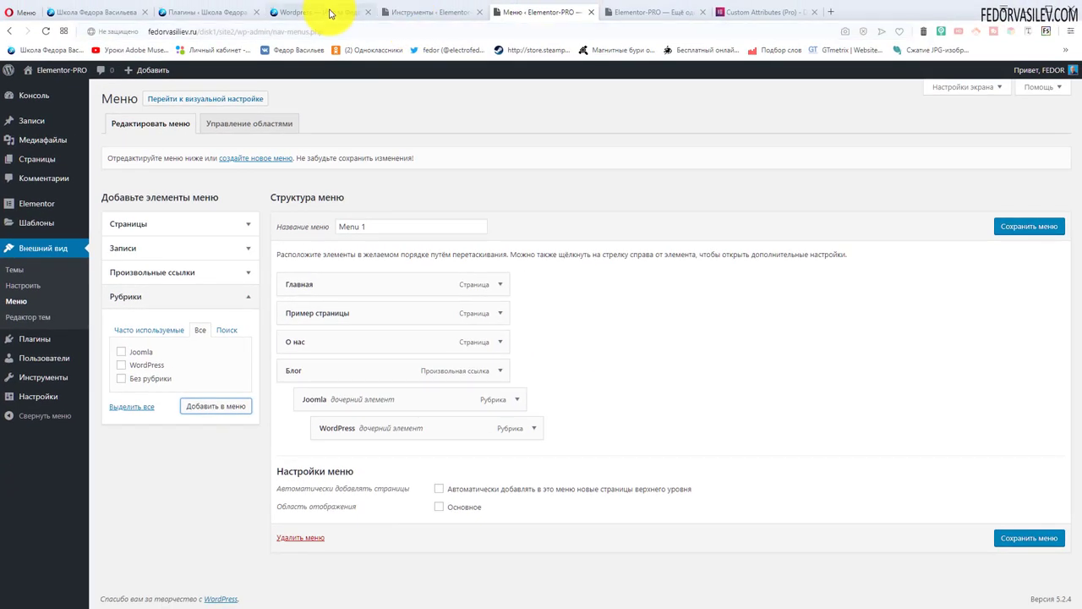
Step: Compare with the example site's multi-level Плагины submenu, keep WordPress directly under Блог beside Joomla, and save Menu 1
{"action": "left_click", "coordinate": [321, 12]}
{"action": "mouse_move", "coordinate": [504, 112]}
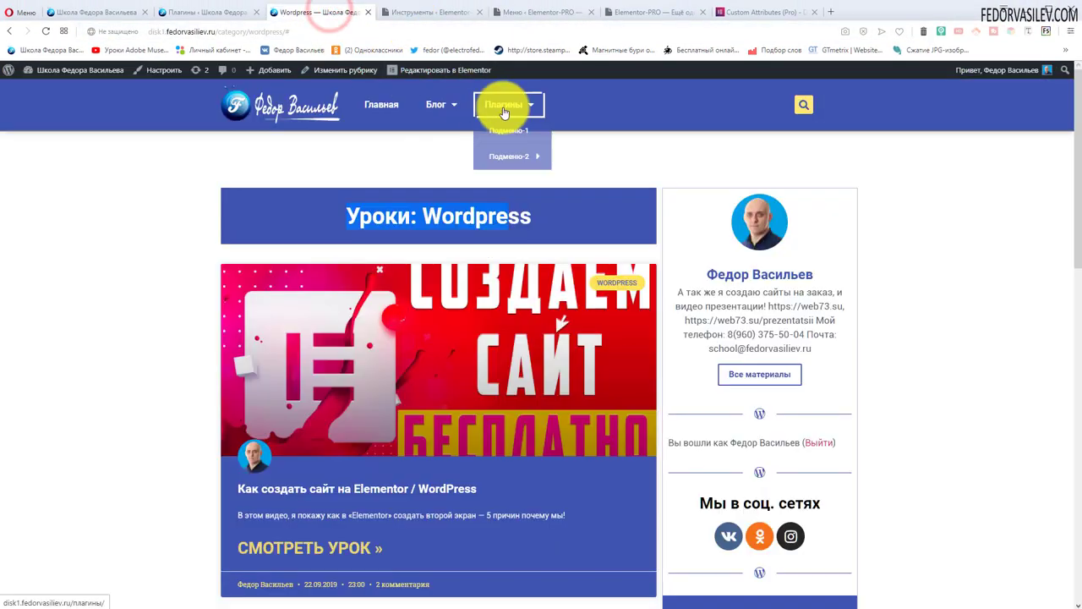
{"action": "mouse_move", "coordinate": [538, 154]}
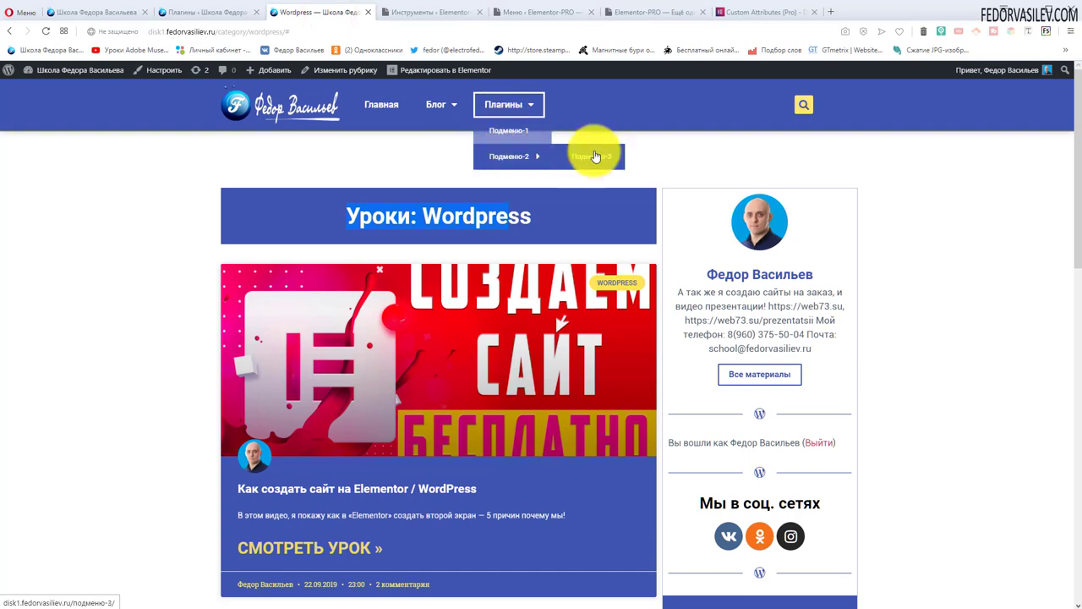
{"action": "left_click", "coordinate": [541, 12]}
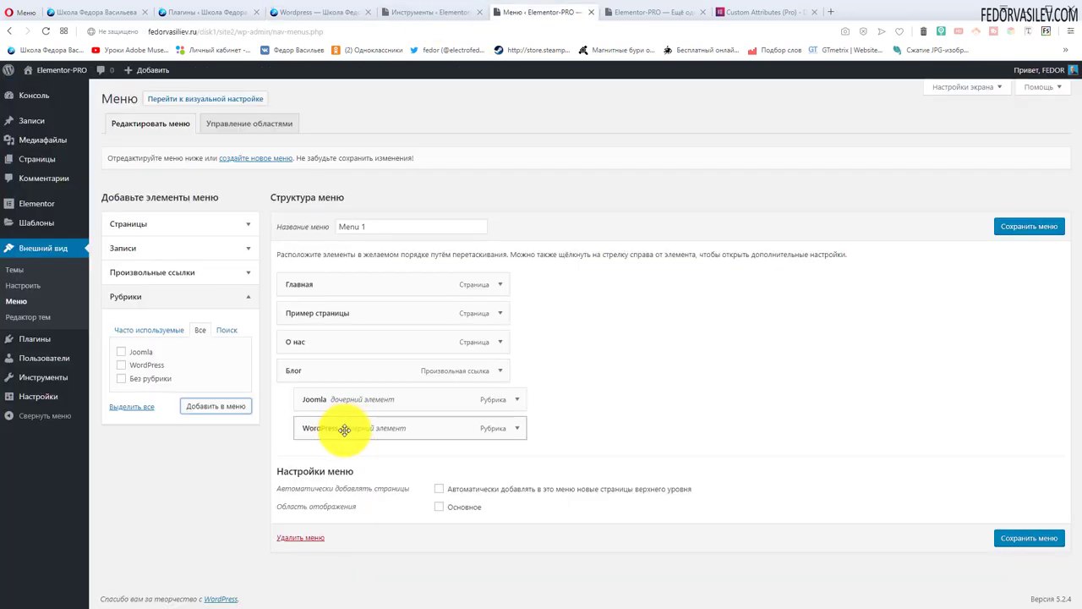
{"action": "left_click_drag", "start_coordinate": [344, 429], "coordinate": [317, 399]}
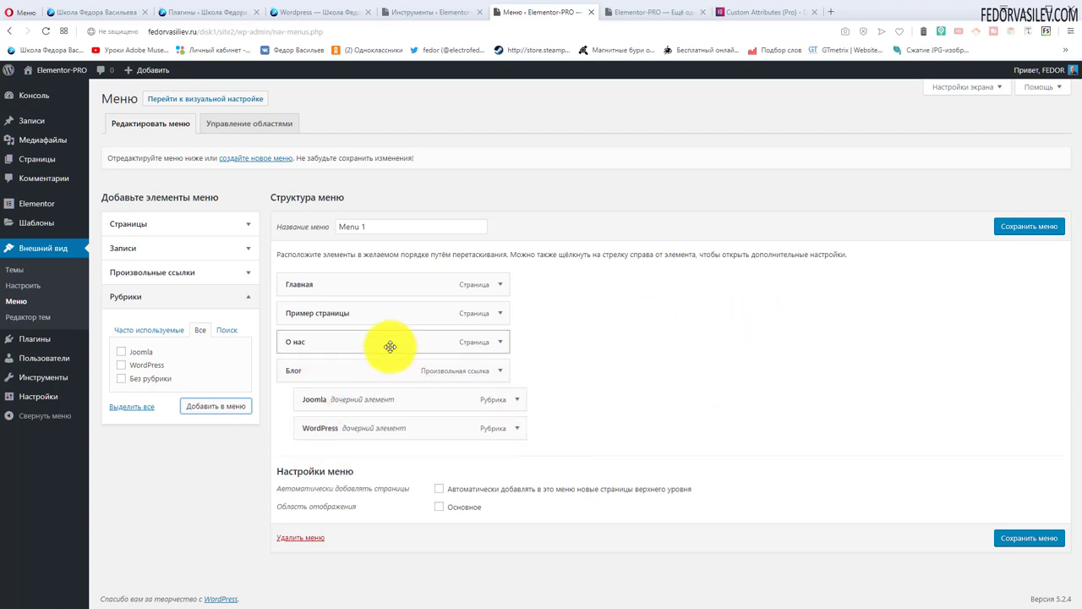
{"action": "left_click", "coordinate": [1023, 226]}
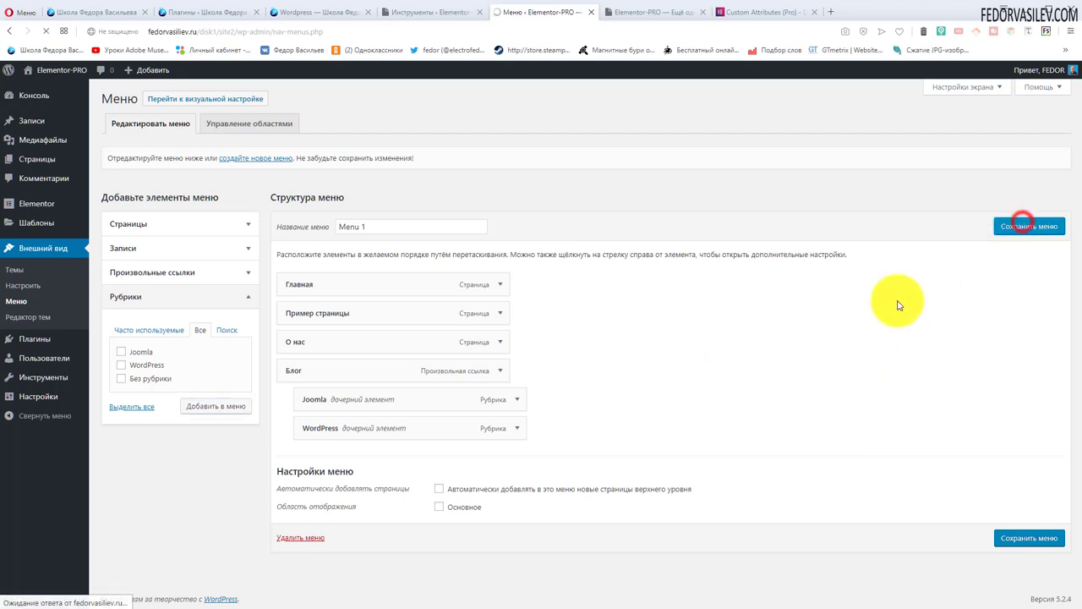
Step: Reload the Elementor-PRO front page to check its header, and open the Главная page in the Elementor editor
{"action": "left_click", "coordinate": [637, 19]}
{"action": "left_click", "coordinate": [47, 32]}
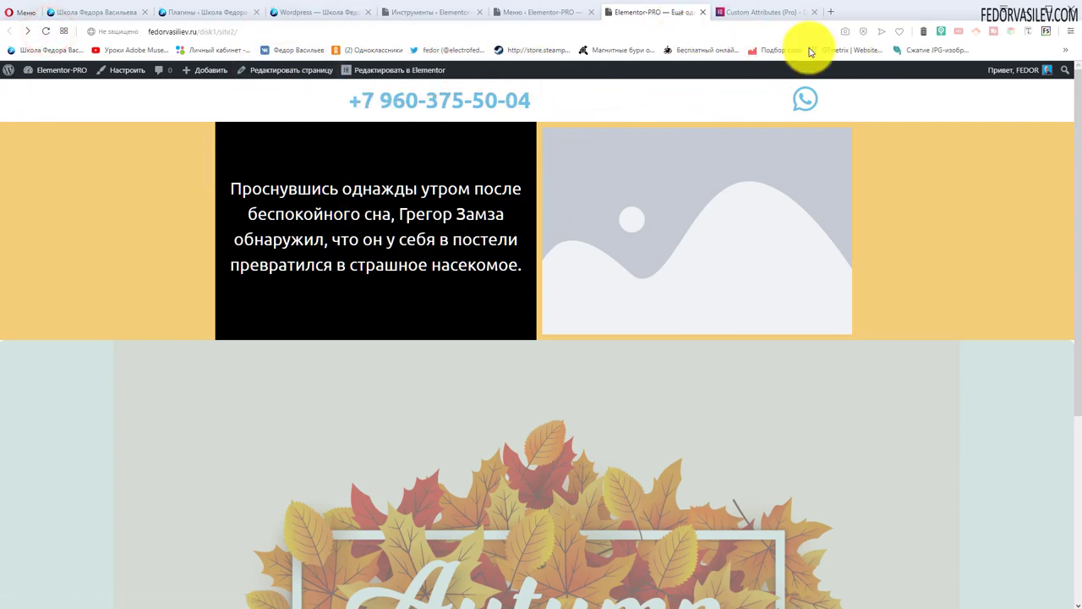
{"action": "left_click", "coordinate": [548, 16]}
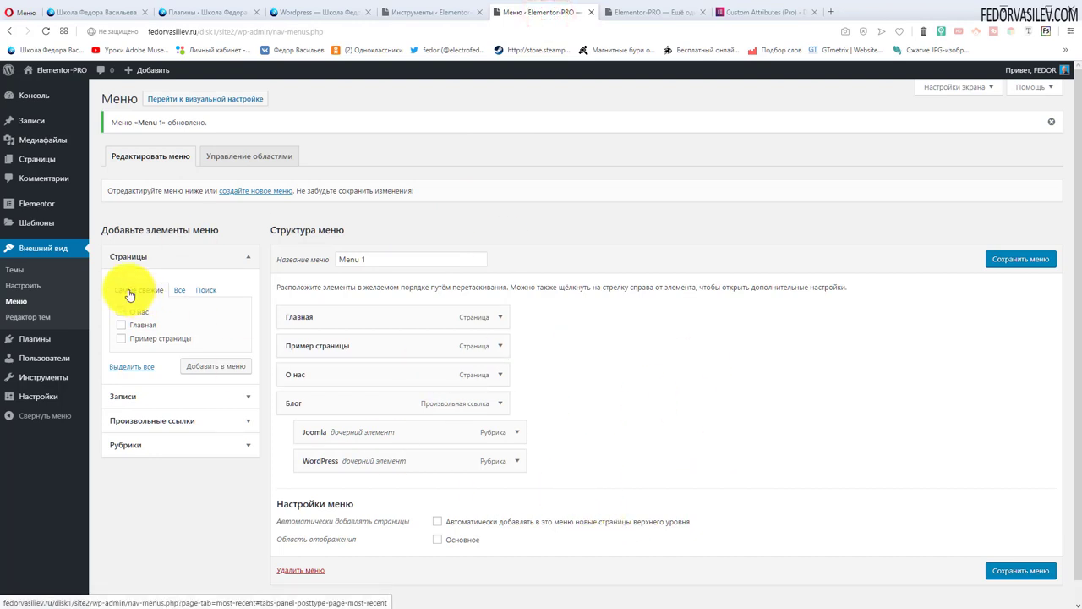
{"action": "left_click", "coordinate": [30, 159]}
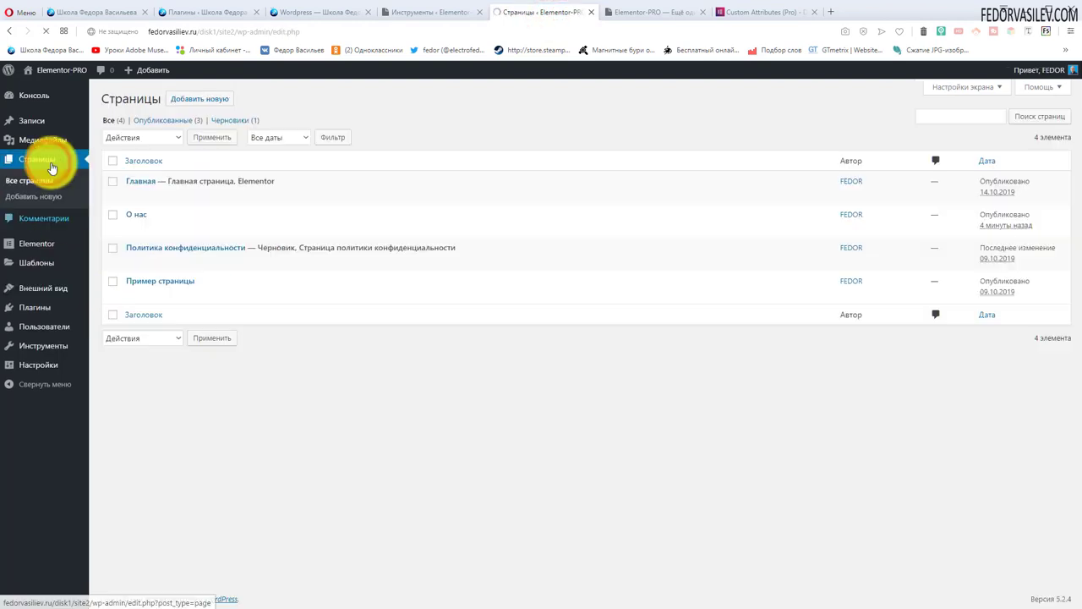
{"action": "mouse_move", "coordinate": [137, 186]}
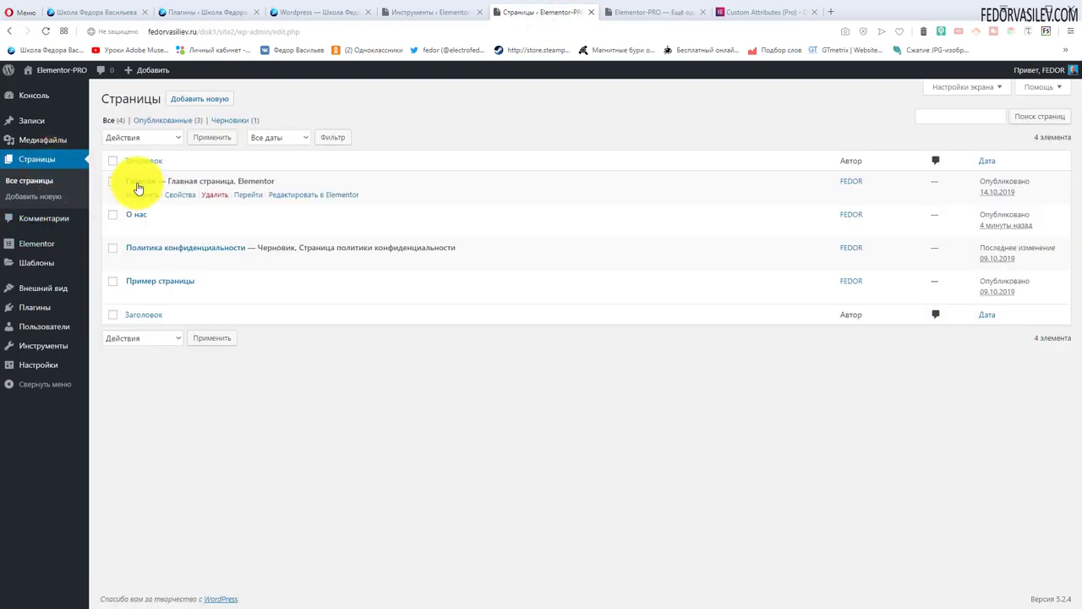
{"action": "left_click", "coordinate": [321, 195]}
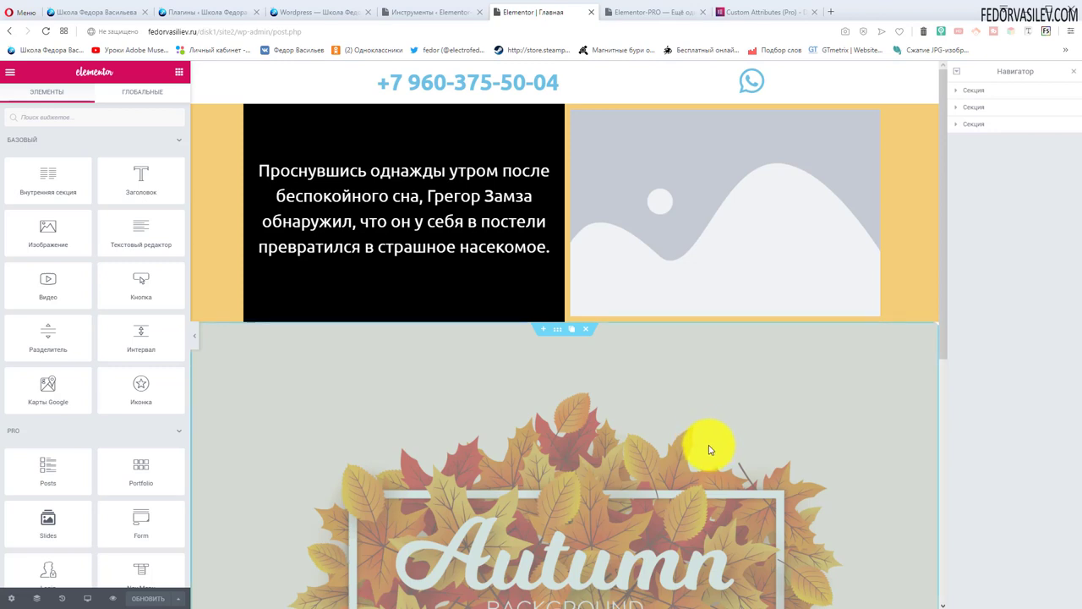
Step: Clear the header section by deleting the WhatsApp icon, the extra column and the phone number heading
{"action": "left_click", "coordinate": [32, 144]}
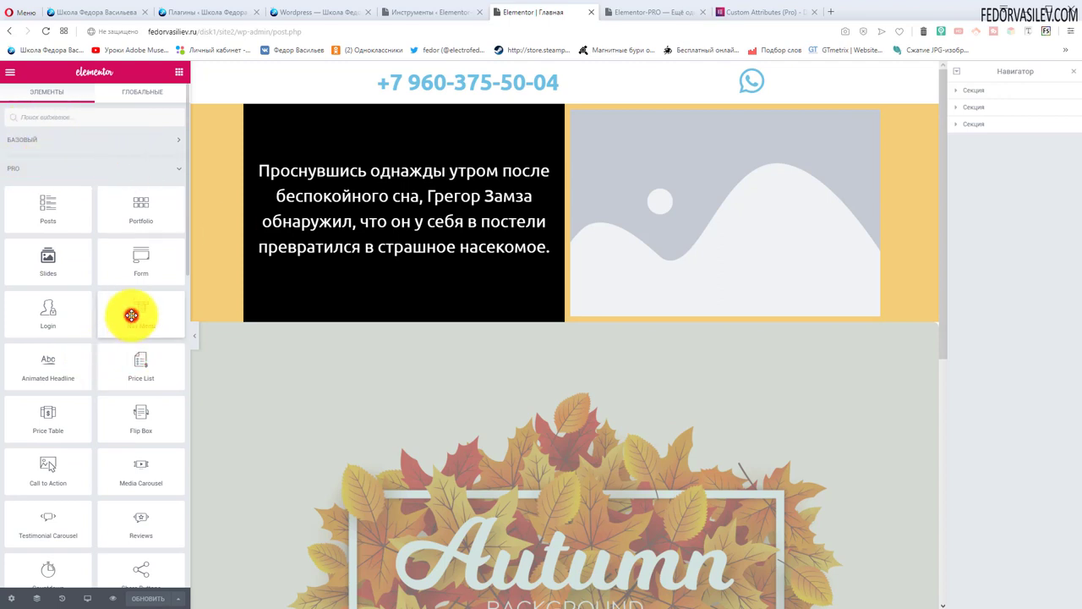
{"action": "mouse_move", "coordinate": [131, 314]}
{"action": "left_mouse_down"}
{"action": "mouse_move", "coordinate": [131, 333]}
{"action": "mouse_move", "coordinate": [222, 355]}
{"action": "mouse_move", "coordinate": [423, 274]}
{"action": "mouse_move", "coordinate": [505, 126]}
{"action": "mouse_move", "coordinate": [512, 87]}
{"action": "mouse_move", "coordinate": [516, 103]}
{"action": "mouse_move", "coordinate": [189, 316]}
{"action": "mouse_move", "coordinate": [133, 310]}
{"action": "left_mouse_up"}
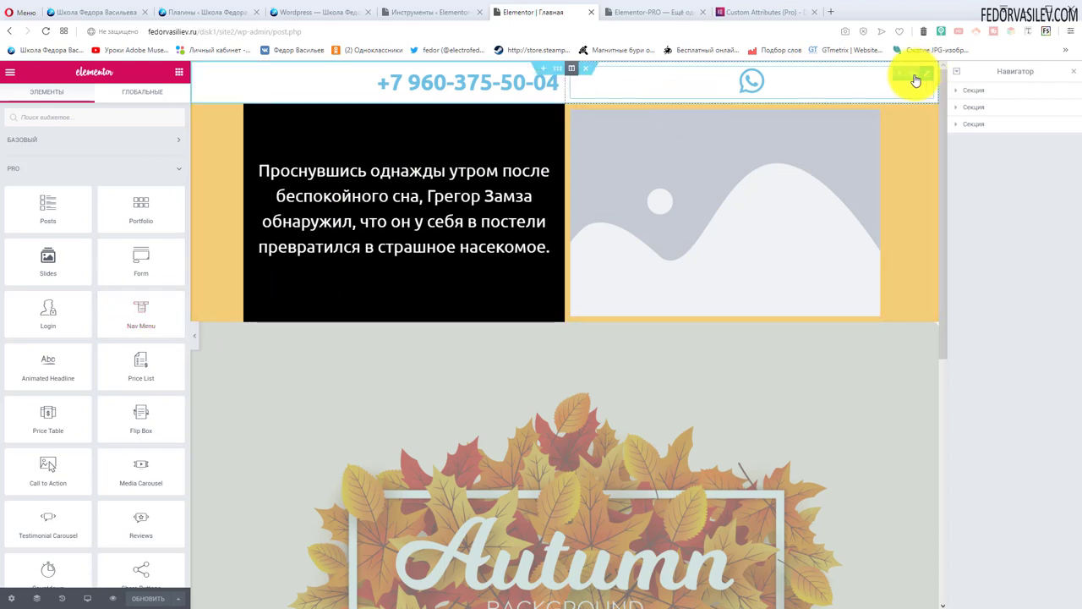
{"action": "left_click", "coordinate": [894, 77]}
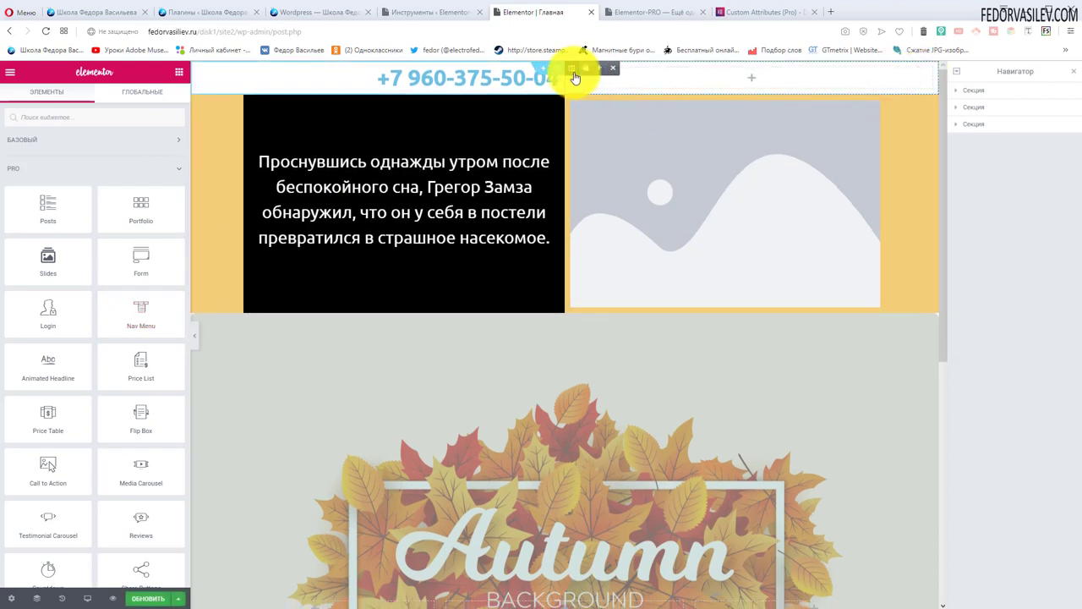
{"action": "left_click", "coordinate": [612, 67]}
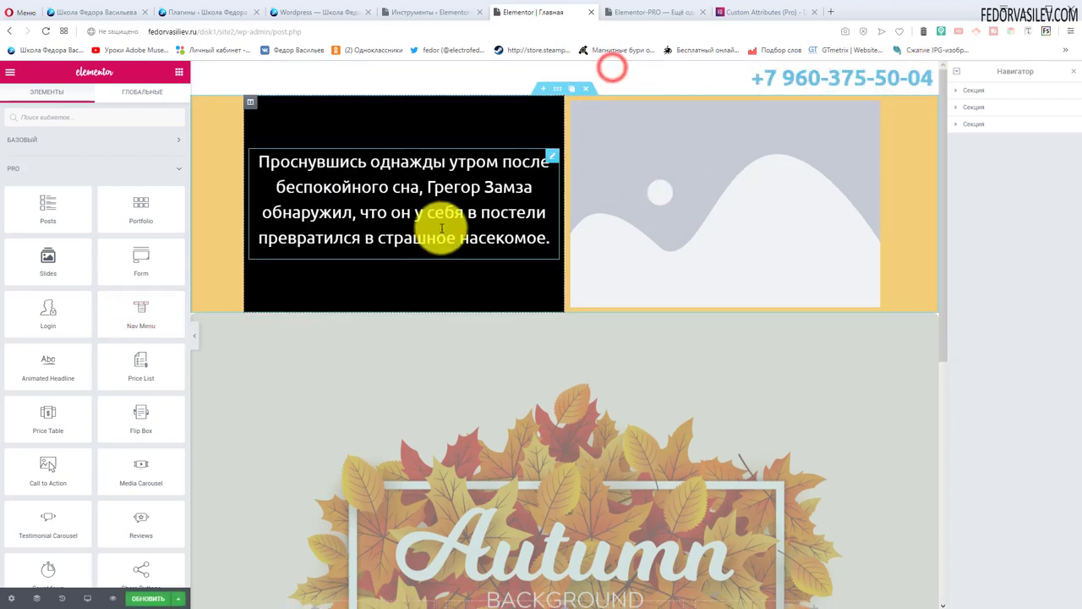
{"action": "left_click", "coordinate": [901, 79]}
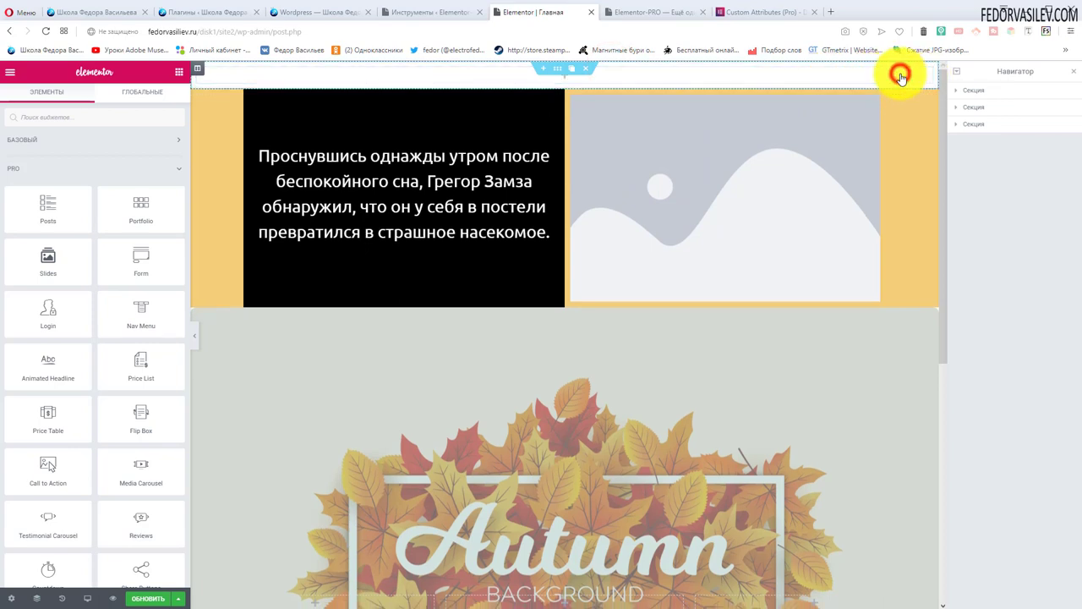
Step: Place a Nav Menu widget showing Menu 1 in the empty header section, update the page, and check the live front page
{"action": "left_click_drag", "start_coordinate": [148, 324], "coordinate": [570, 82]}
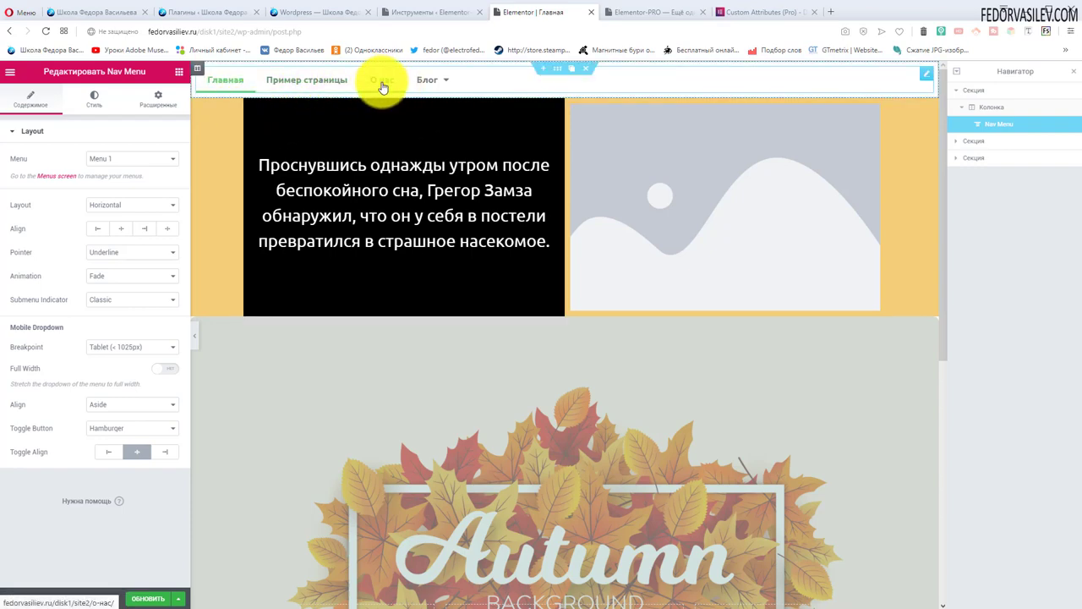
{"action": "mouse_move", "coordinate": [432, 83]}
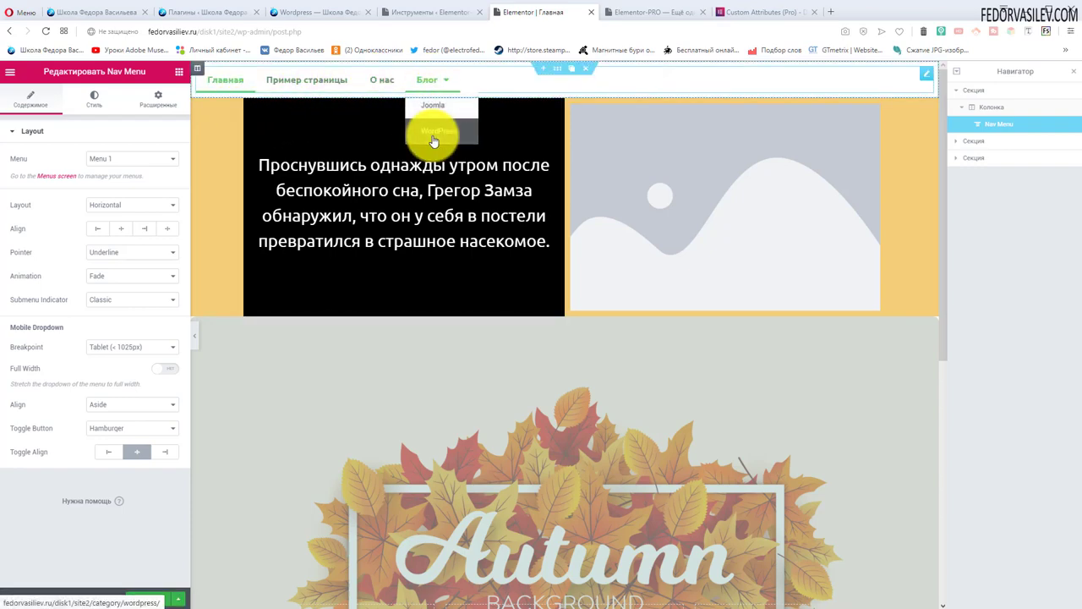
{"action": "left_click", "coordinate": [139, 598]}
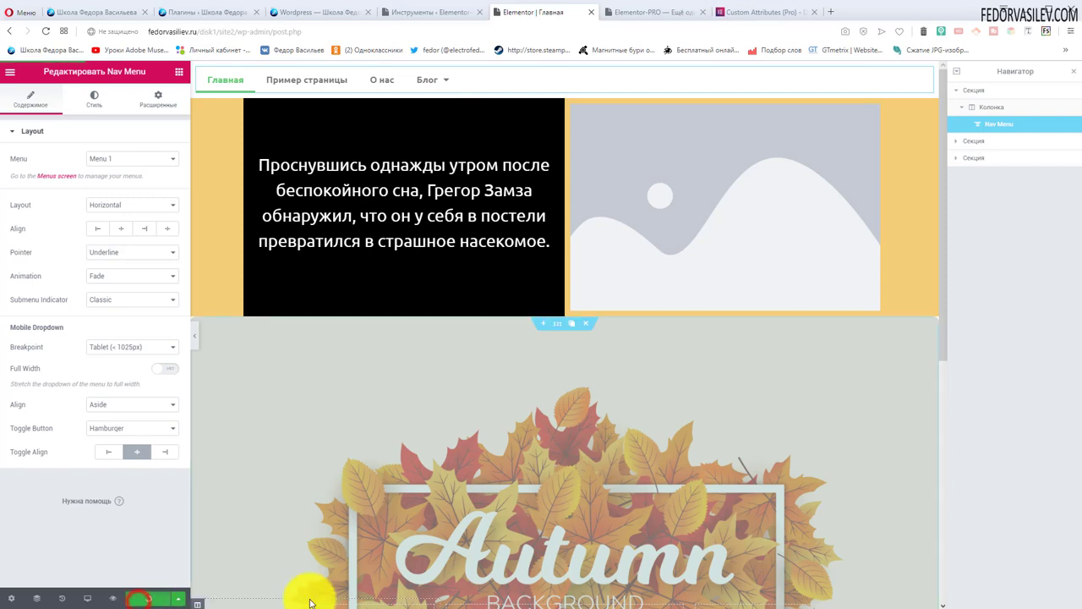
{"action": "key", "text": "ctrl+Tab"}
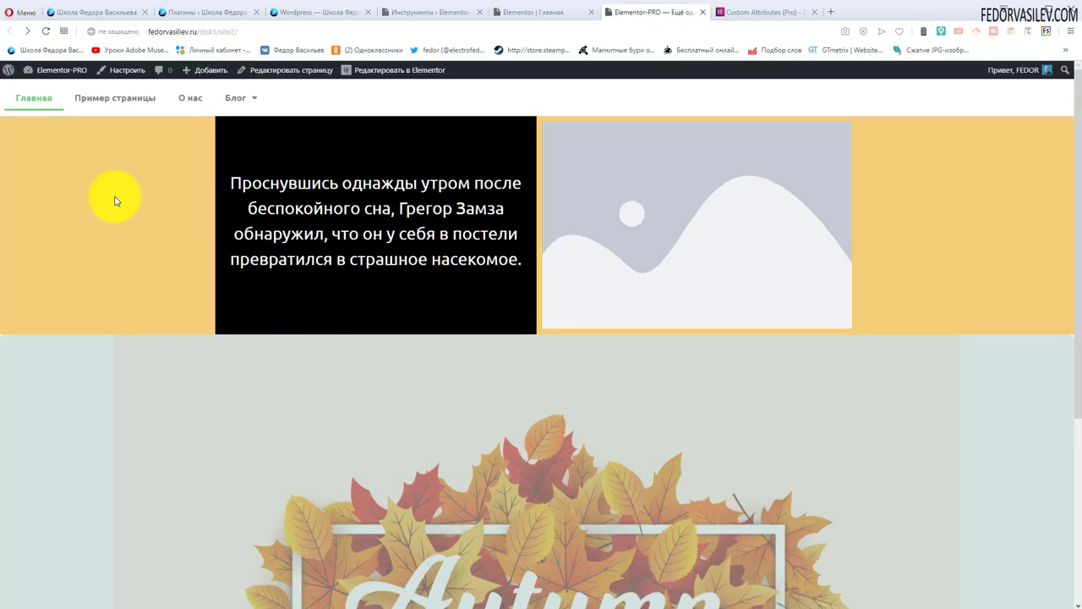
Step: Check the live menu by opening О нас and the Joomla category under Блог, returning to the front page each time
{"action": "left_click", "coordinate": [190, 100]}
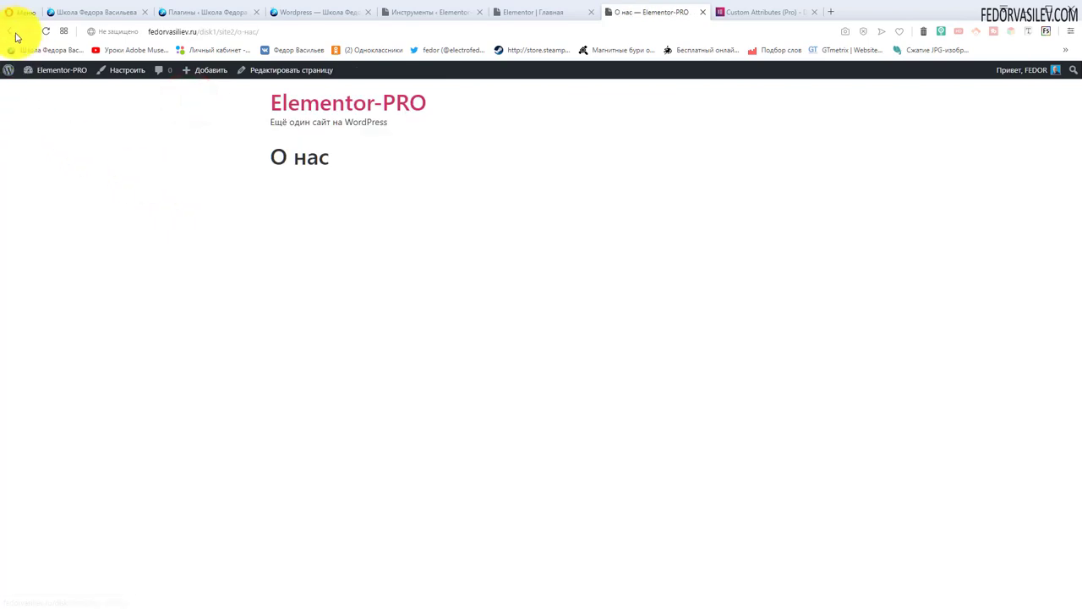
{"action": "left_click", "coordinate": [12, 34]}
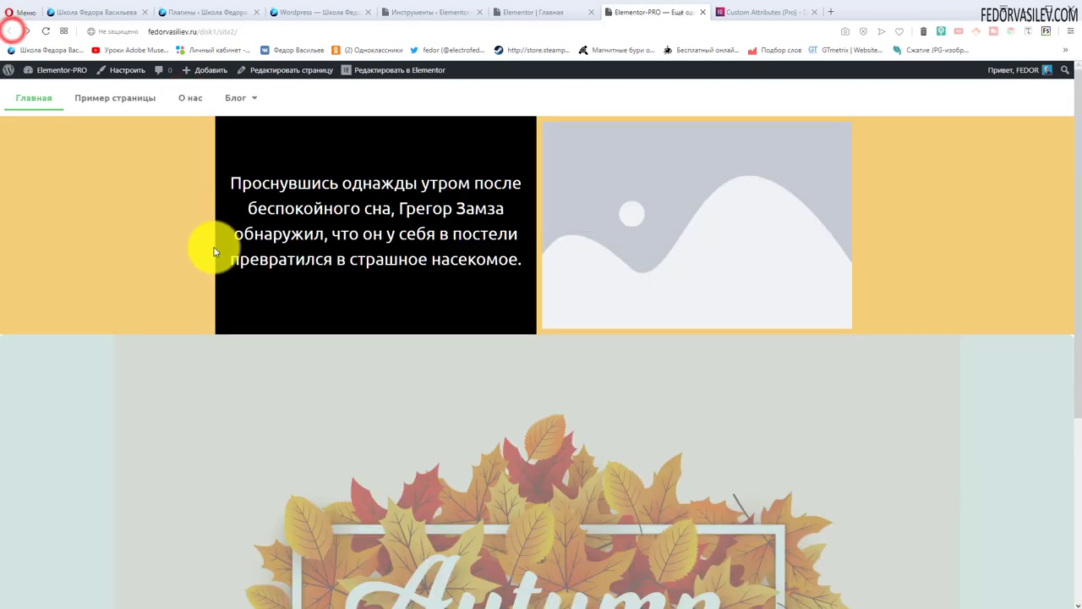
{"action": "left_click", "coordinate": [235, 101]}
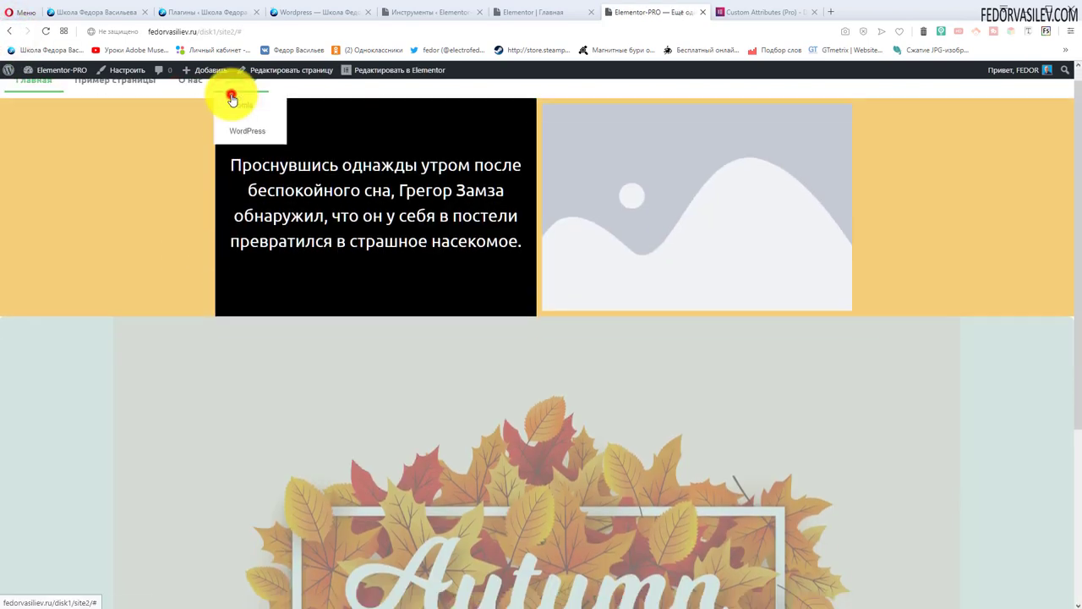
{"action": "mouse_move", "coordinate": [241, 96]}
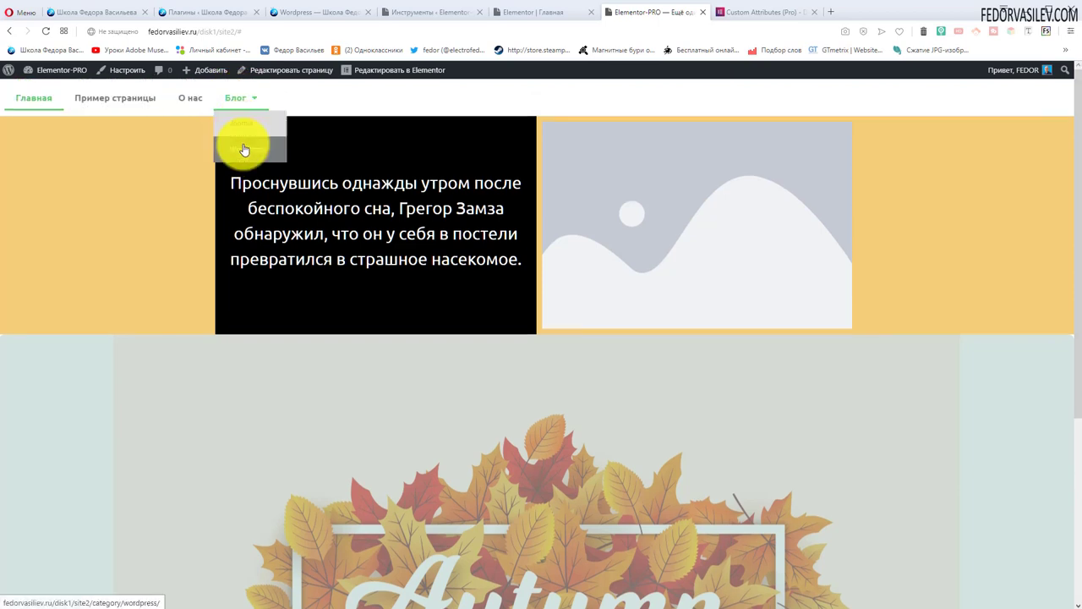
{"action": "left_click", "coordinate": [243, 131]}
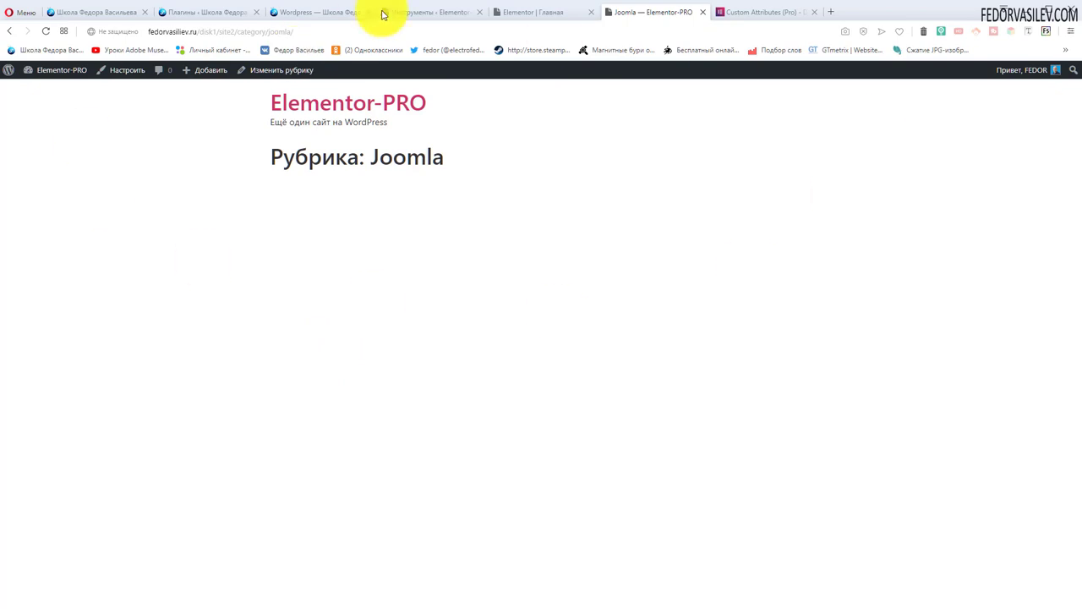
{"action": "left_click", "coordinate": [10, 32]}
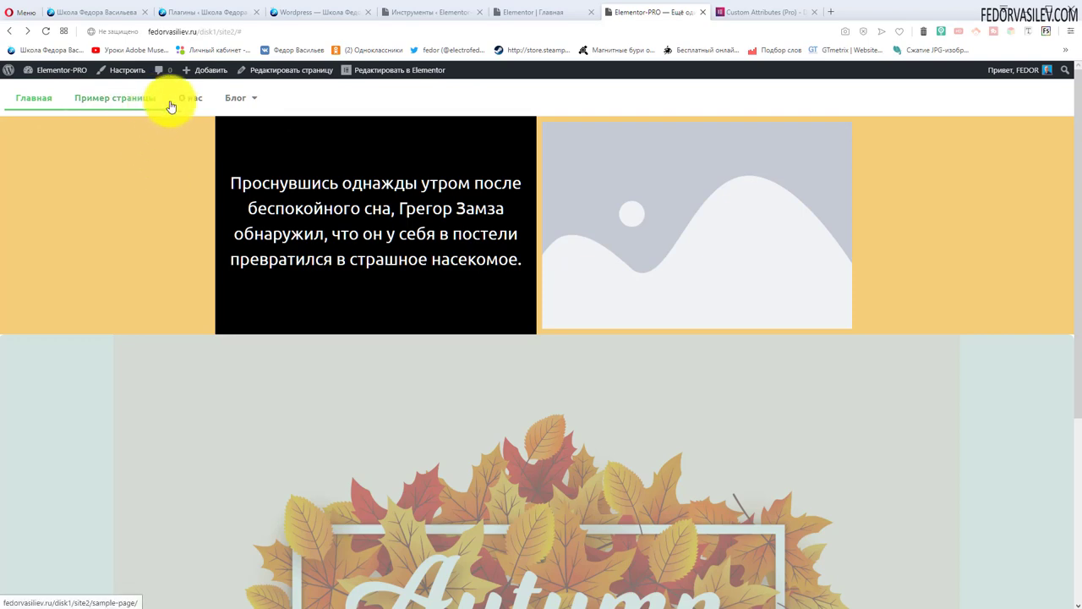
{"action": "mouse_move", "coordinate": [238, 102]}
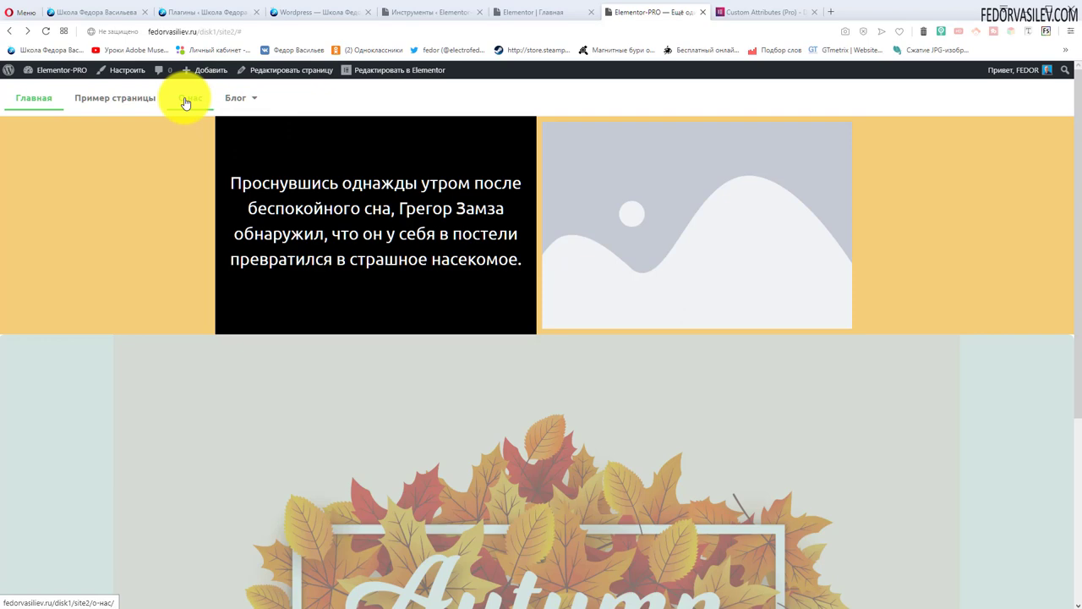
Step: Delete the Nav Menu widget from the header section of the Главная page in the Elementor editor
{"action": "left_click", "coordinate": [518, 12]}
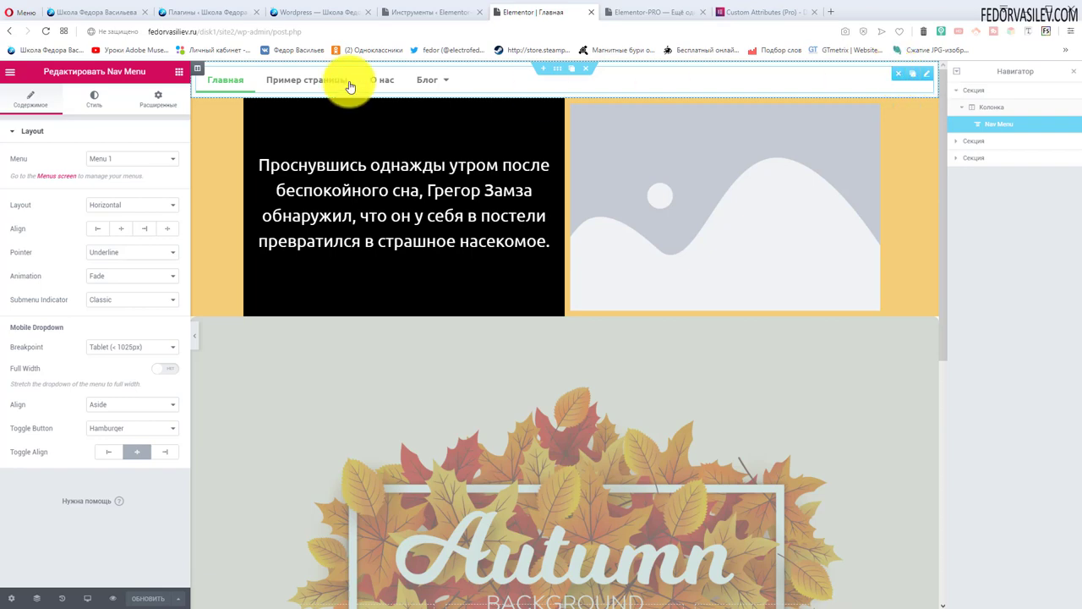
{"action": "left_click", "coordinate": [895, 76]}
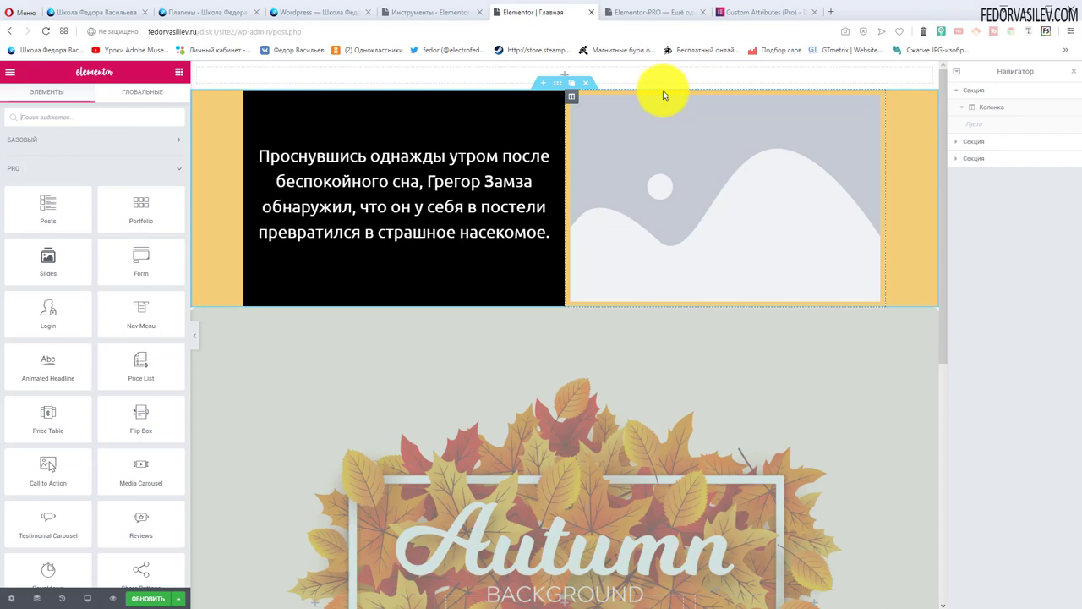
Step: Examine the example site's header menu, opening and closing its full-screen search overlay
{"action": "left_click", "coordinate": [345, 12]}
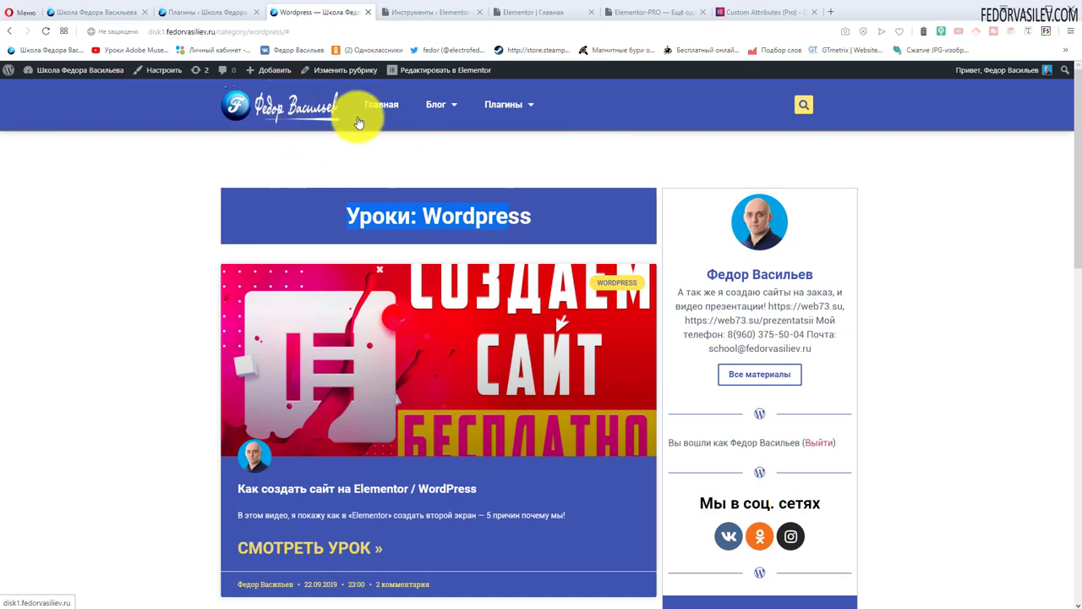
{"action": "left_click", "coordinate": [804, 107]}
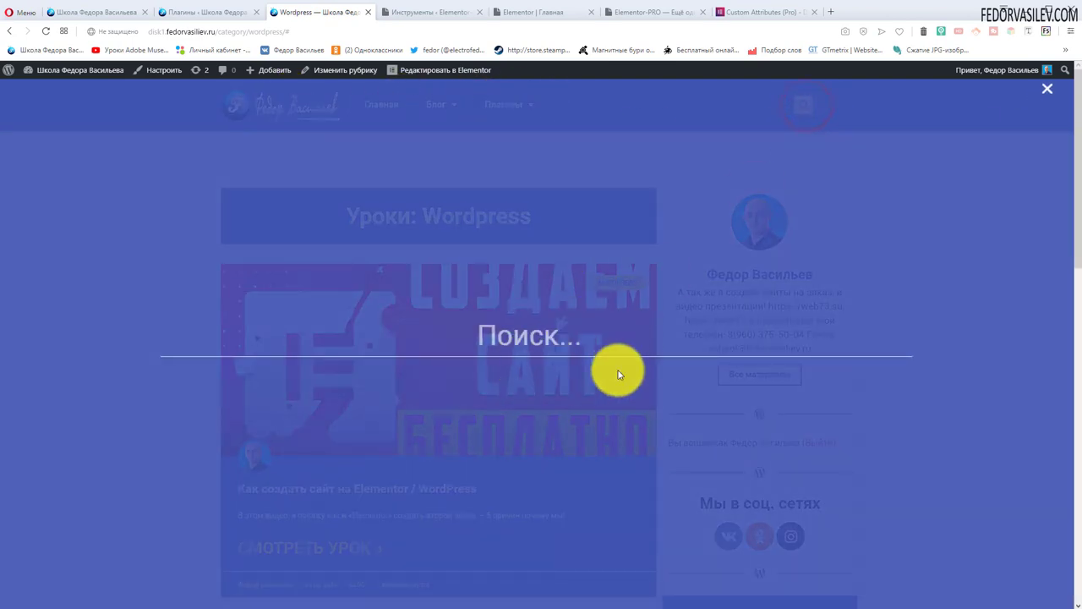
{"action": "left_click", "coordinate": [1047, 89]}
Step: Open Сохранённые шаблоны in the Elementor-PRO dashboard and review its Страница, Section and Global Widget lists
{"action": "key", "text": "ctrl+Tab"}
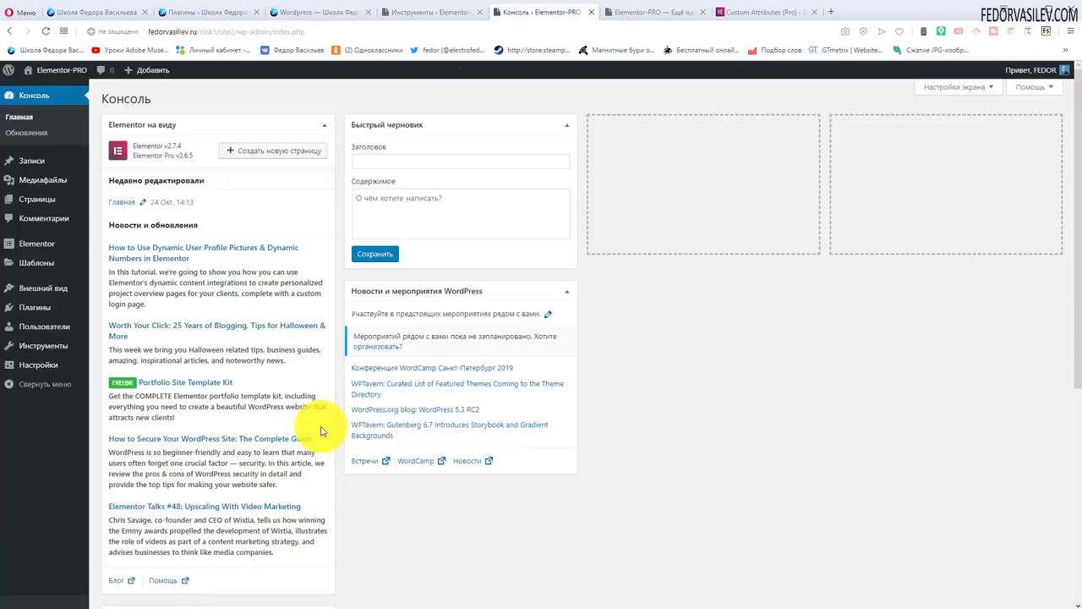
{"action": "mouse_move", "coordinate": [27, 269]}
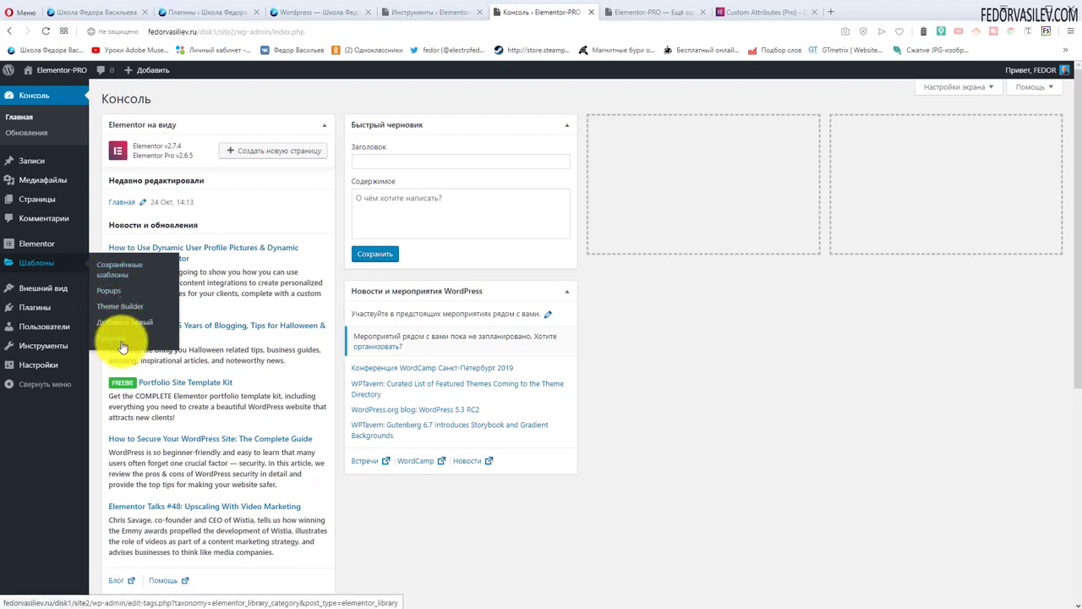
{"action": "mouse_move", "coordinate": [35, 169]}
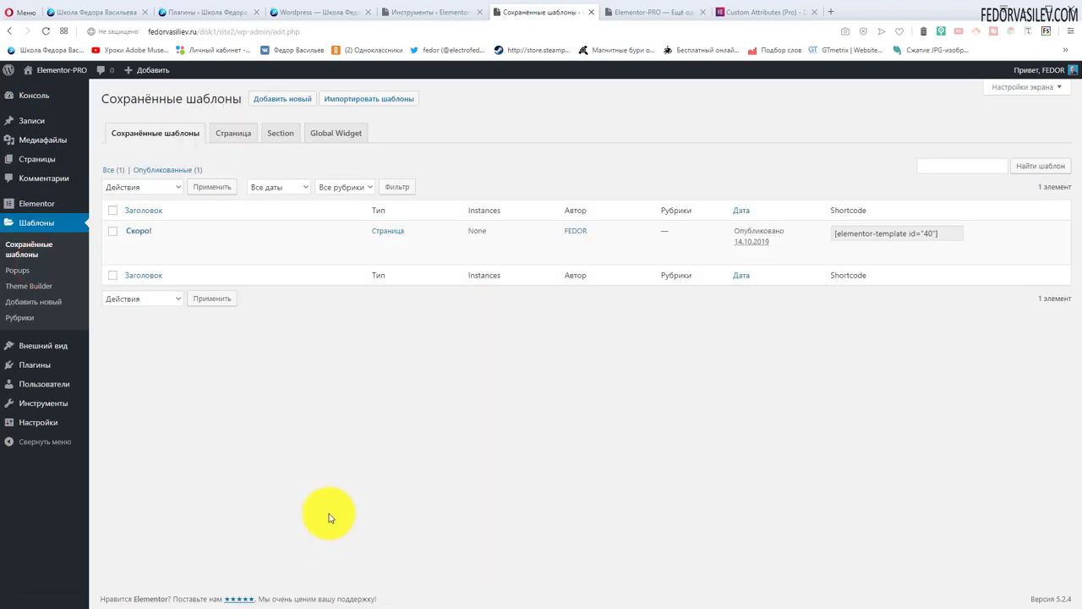
{"action": "mouse_move", "coordinate": [145, 229]}
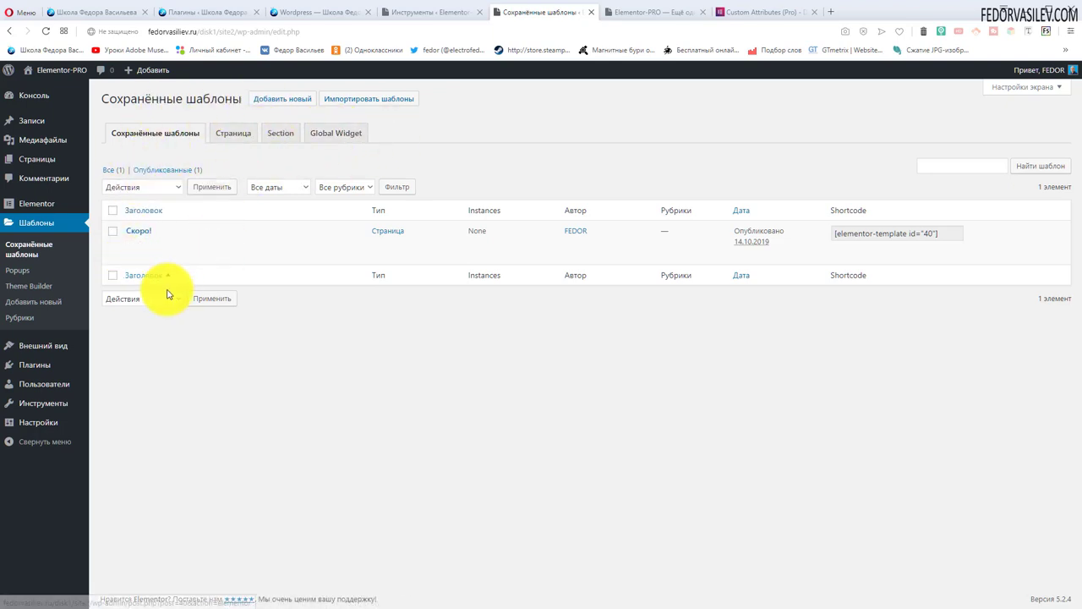
{"action": "left_click", "coordinate": [228, 133]}
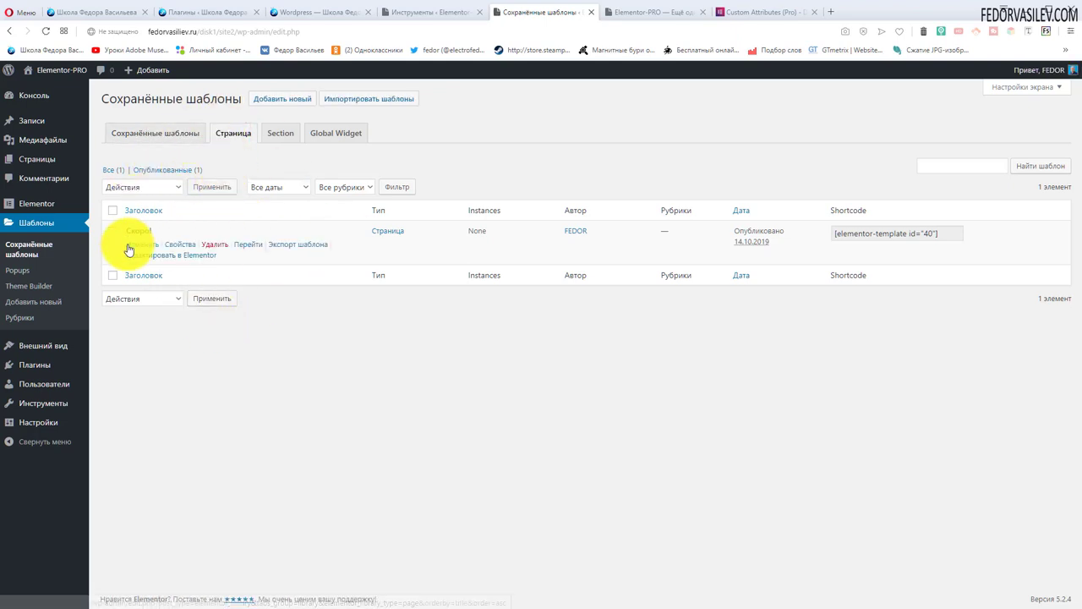
{"action": "left_click", "coordinate": [280, 133]}
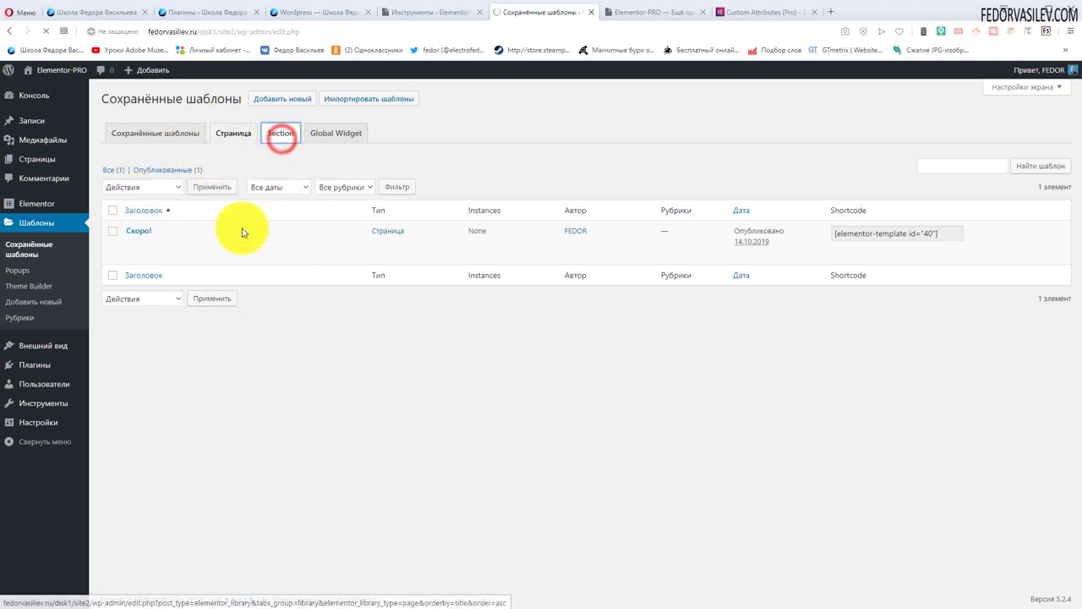
{"action": "left_click", "coordinate": [338, 135]}
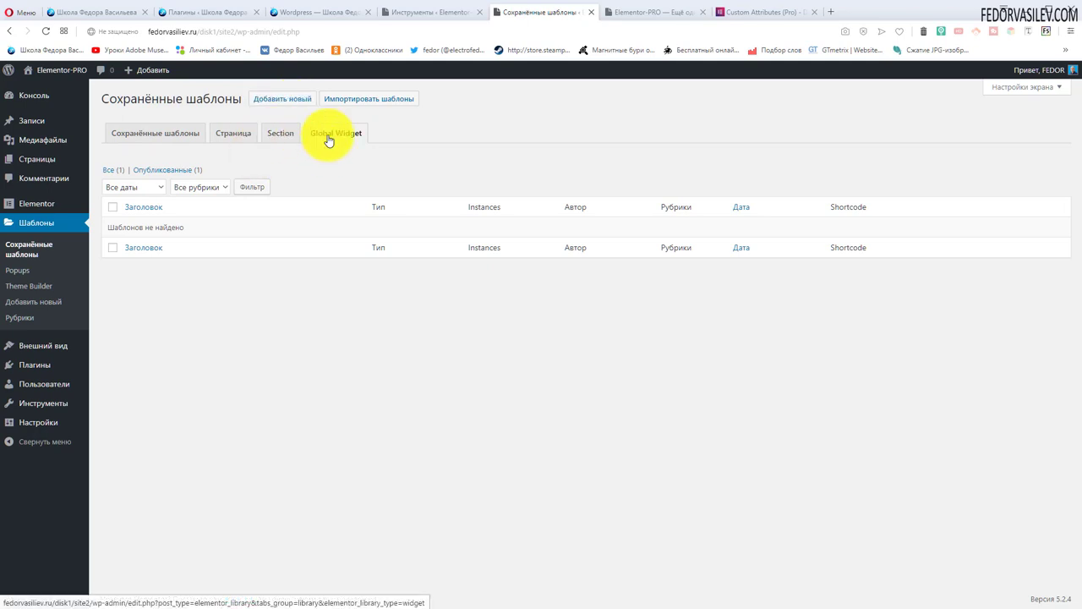
{"action": "left_click", "coordinate": [284, 136]}
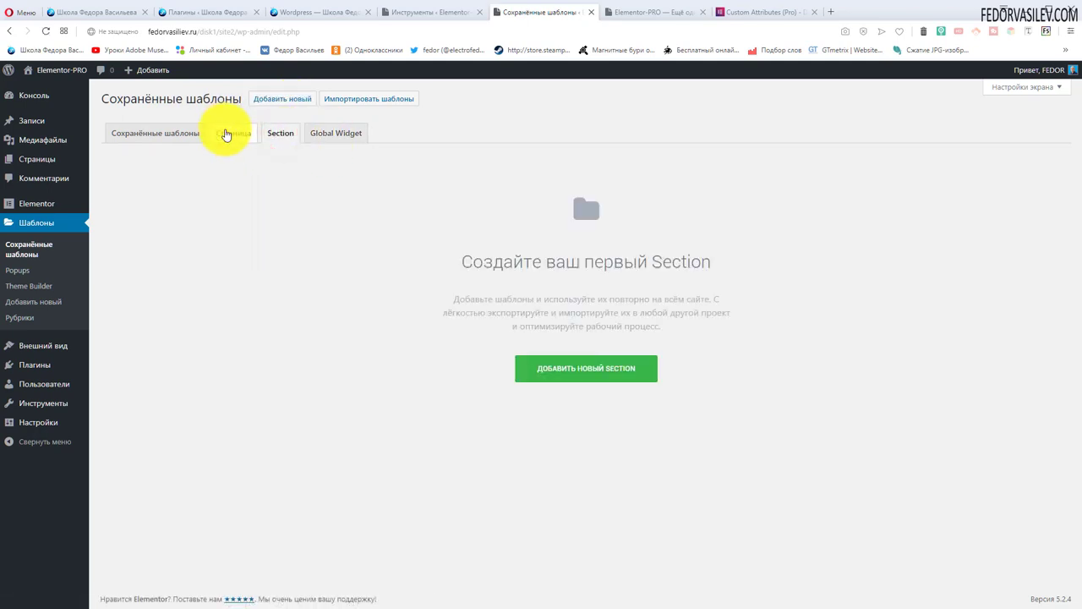
Step: Start adding a new Elementor template and open the list of available template types
{"action": "left_click", "coordinate": [284, 98]}
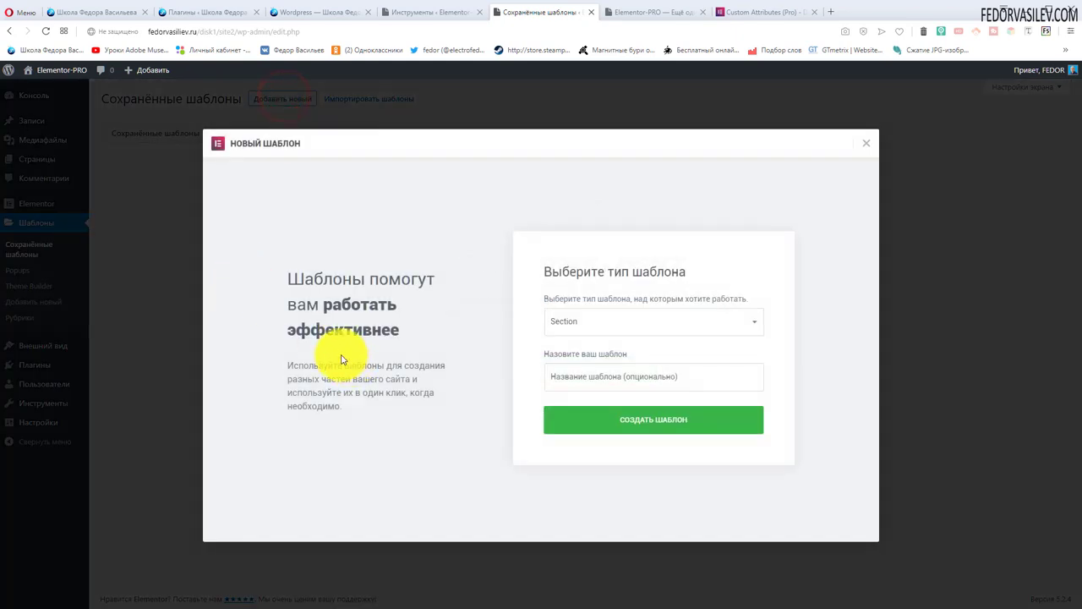
{"action": "left_click", "coordinate": [600, 329]}
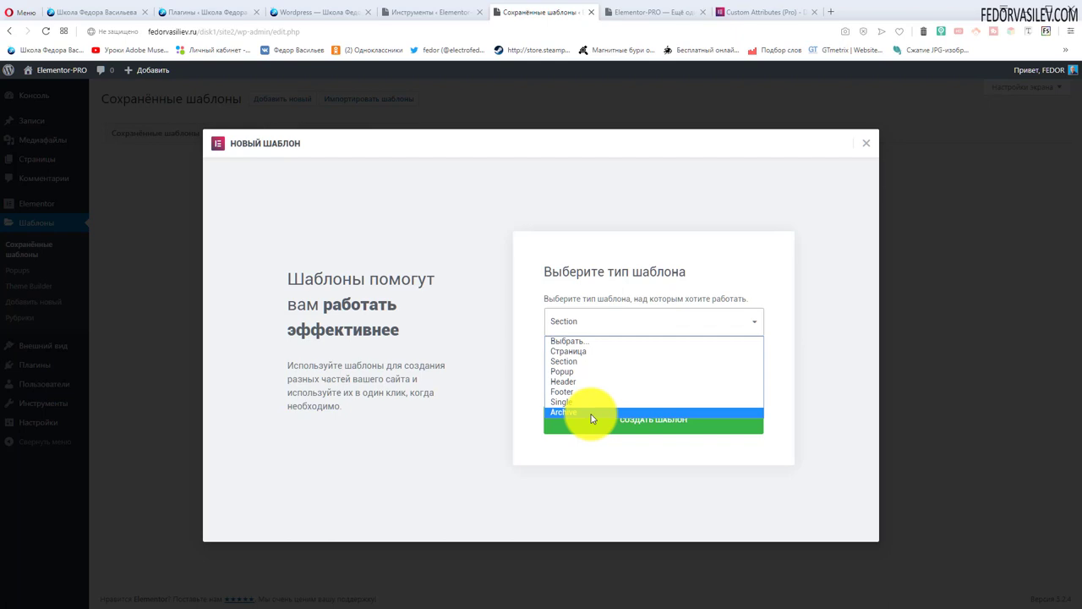
Step: Compare the Elementor-PRO front page with the example site's Wordpress category page, examining its header, lesson cards and sidebar
{"action": "left_click", "coordinate": [630, 17]}
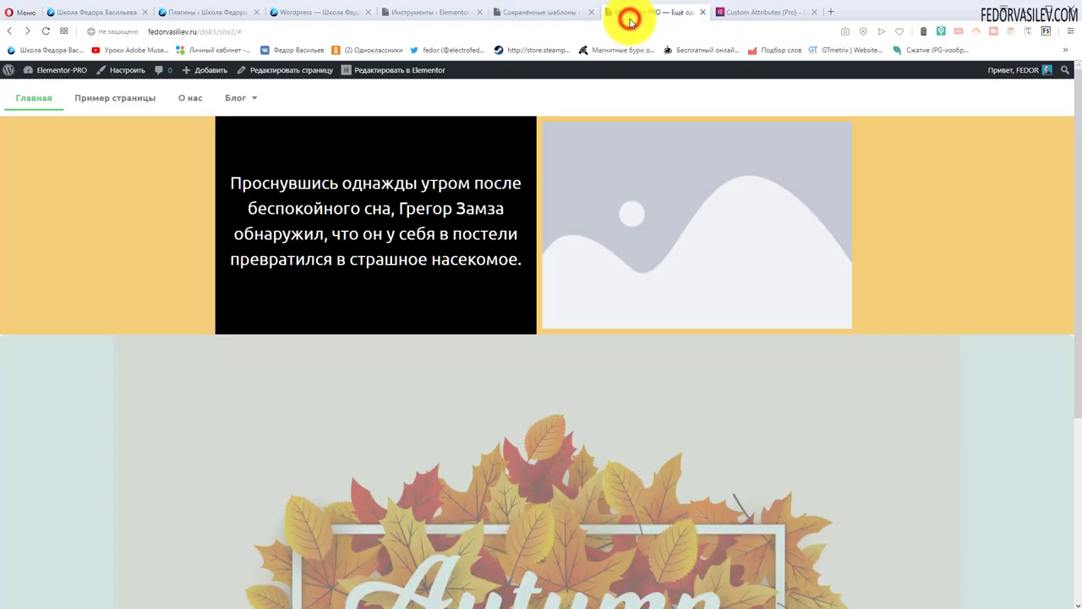
{"action": "left_click", "coordinate": [301, 11]}
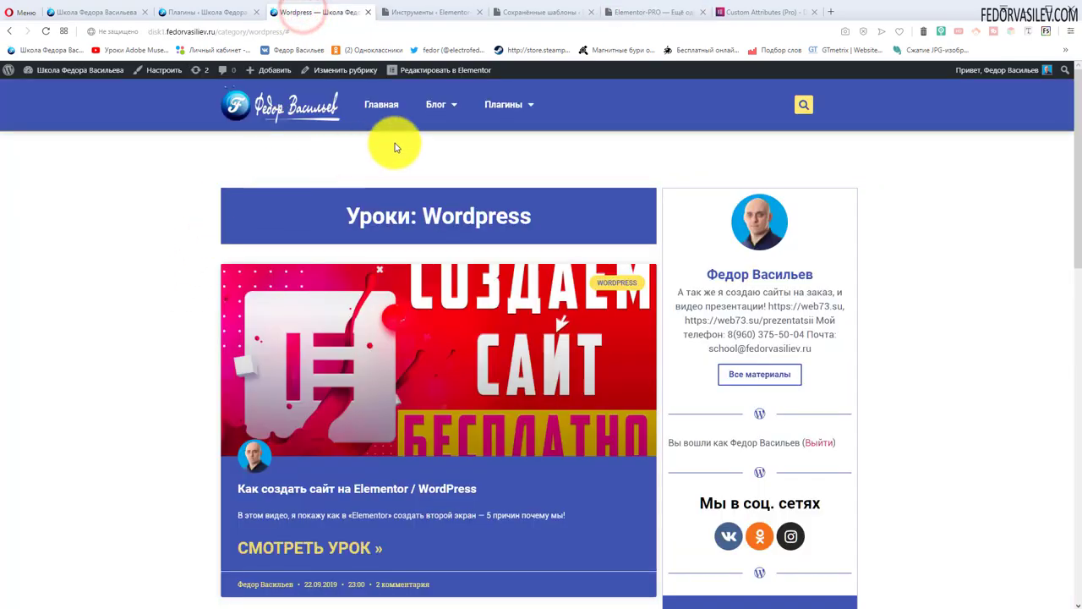
{"action": "mouse_move", "coordinate": [436, 108]}
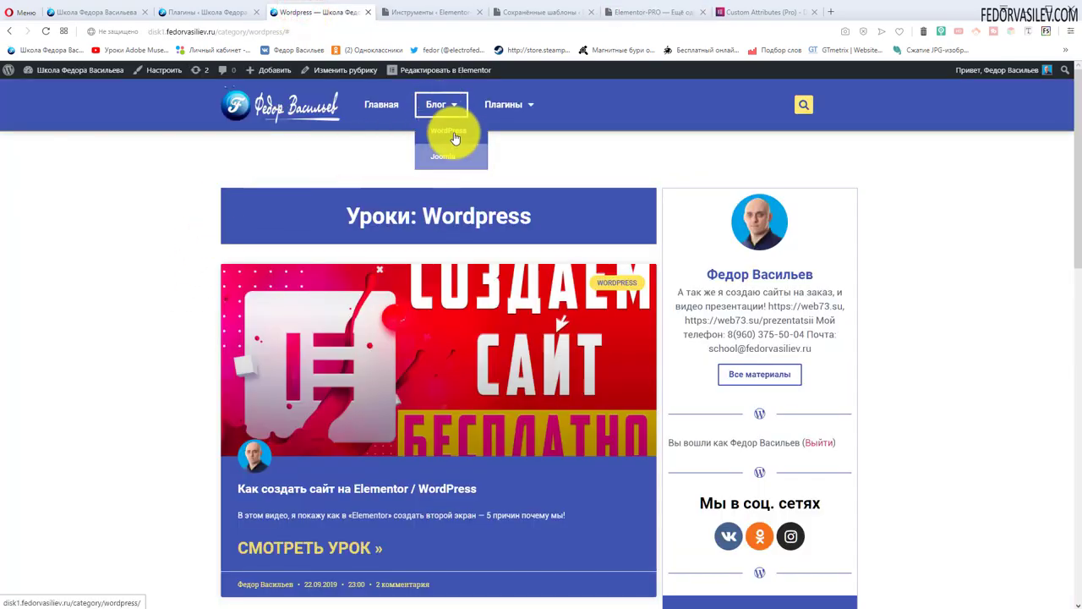
{"action": "scroll", "coordinate": [693, 212], "scroll_direction": "down", "scroll_amount": 6}
{"action": "scroll", "coordinate": [408, 264], "scroll_direction": "up", "scroll_amount": 6}
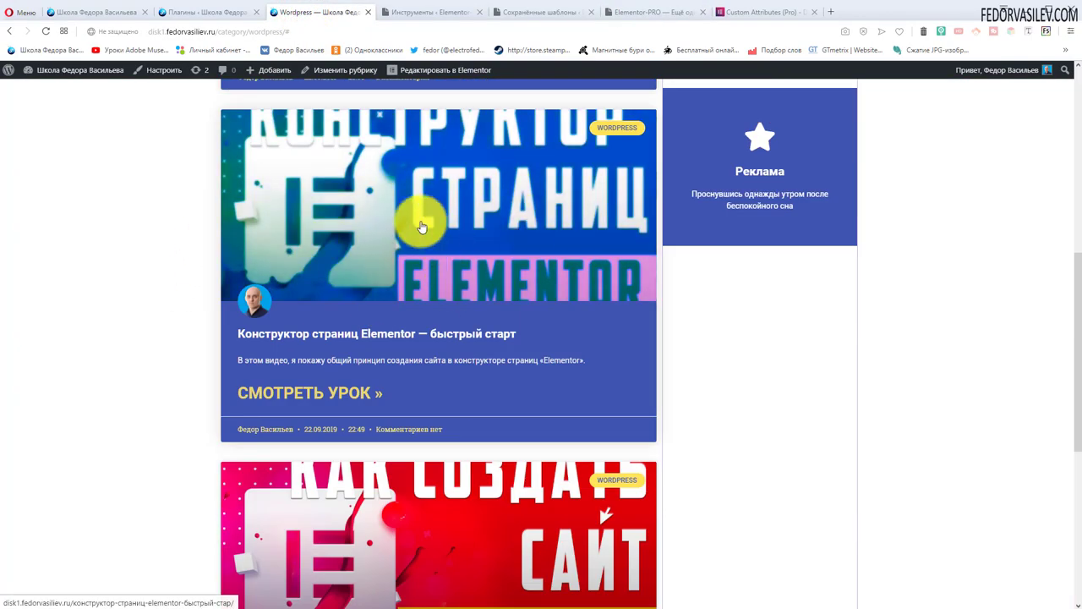
{"action": "scroll", "coordinate": [346, 290], "scroll_direction": "down", "scroll_amount": 3}
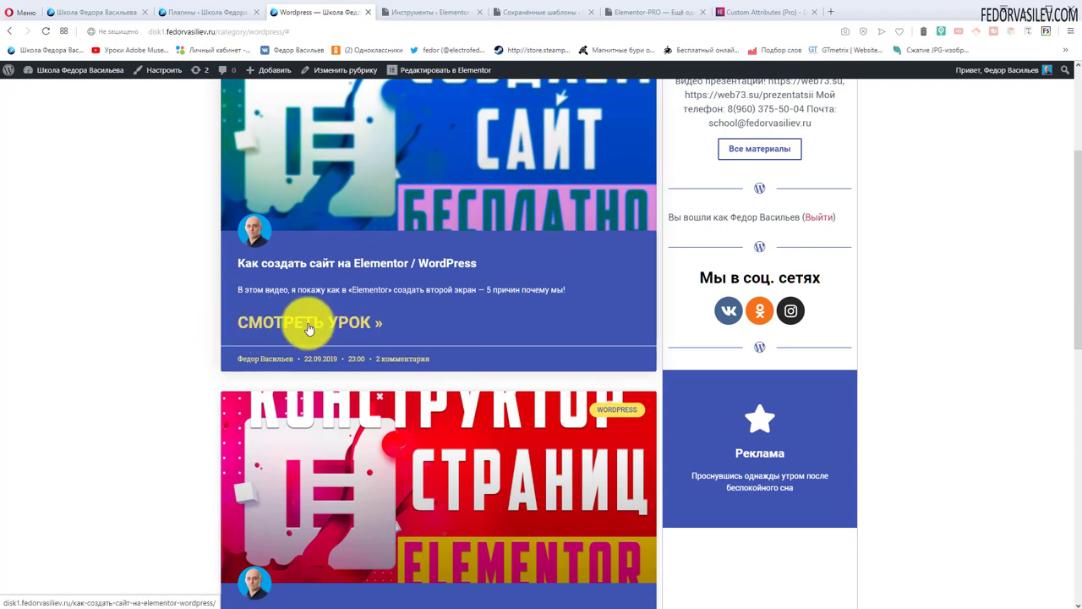
{"action": "scroll", "coordinate": [253, 313], "scroll_direction": "up", "scroll_amount": 1}
{"action": "scroll", "coordinate": [359, 230], "scroll_direction": "down", "scroll_amount": 2}
{"action": "scroll", "coordinate": [360, 230], "scroll_direction": "down", "scroll_amount": 5}
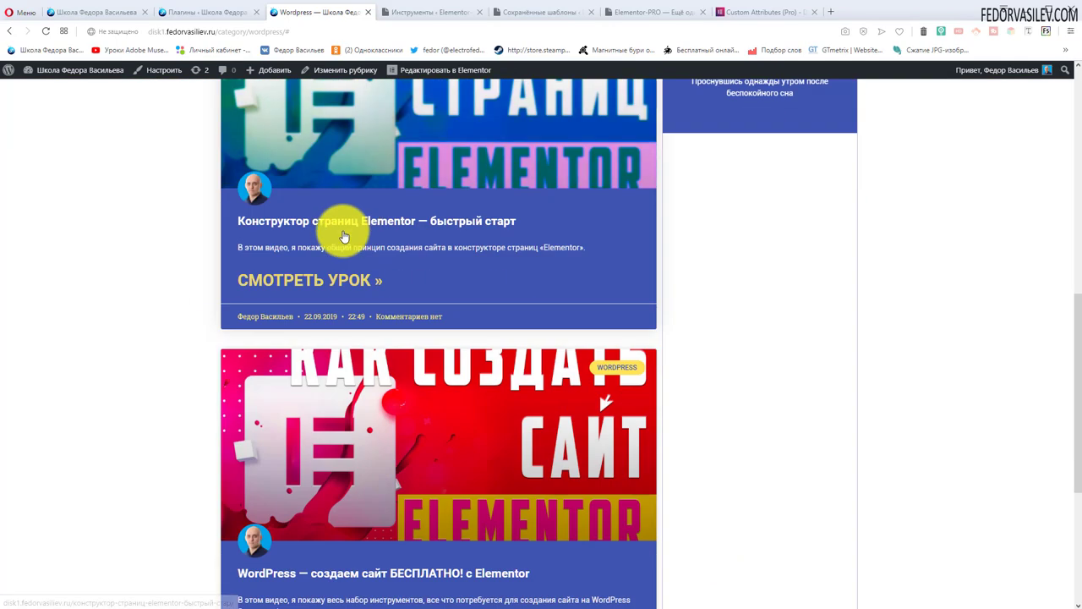
{"action": "scroll", "coordinate": [355, 299], "scroll_direction": "up", "scroll_amount": 9}
{"action": "scroll", "coordinate": [365, 218], "scroll_direction": "down", "scroll_amount": 4}
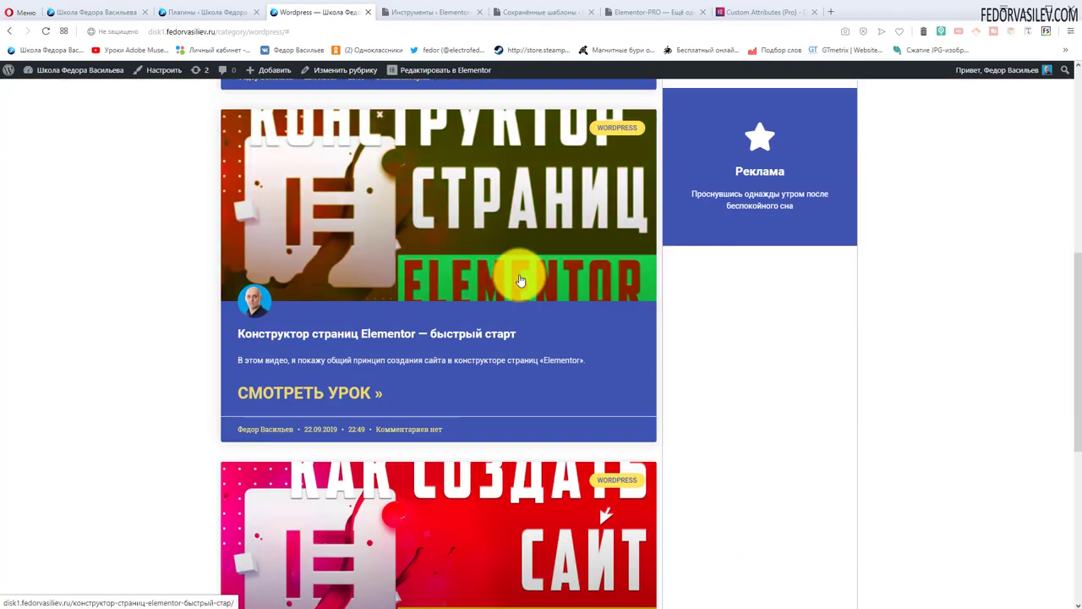
{"action": "scroll", "coordinate": [526, 273], "scroll_direction": "up", "scroll_amount": 4}
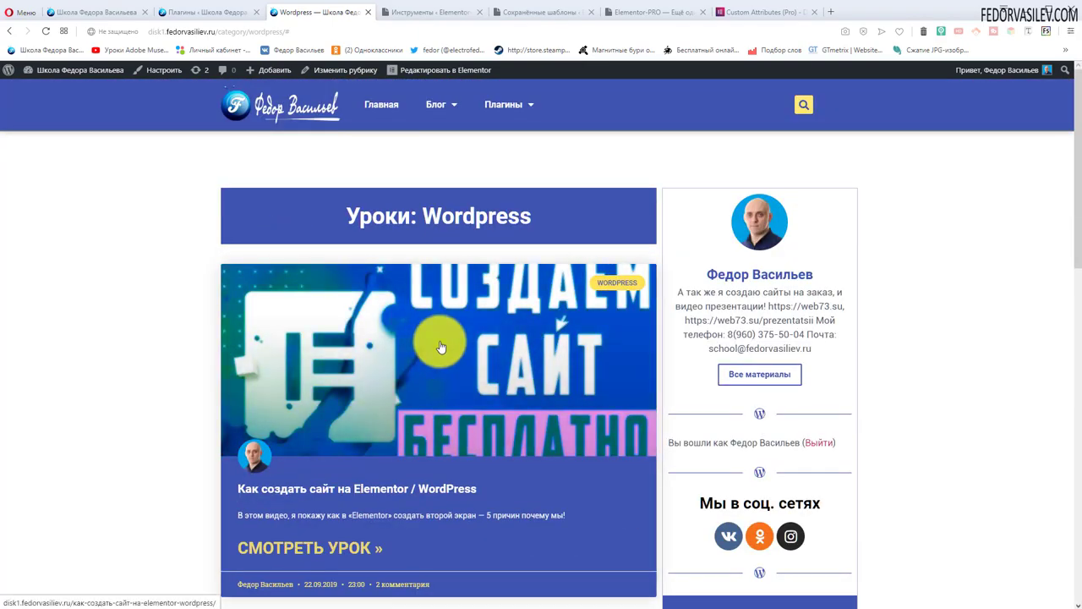
{"action": "scroll", "coordinate": [308, 313], "scroll_direction": "down", "scroll_amount": 8}
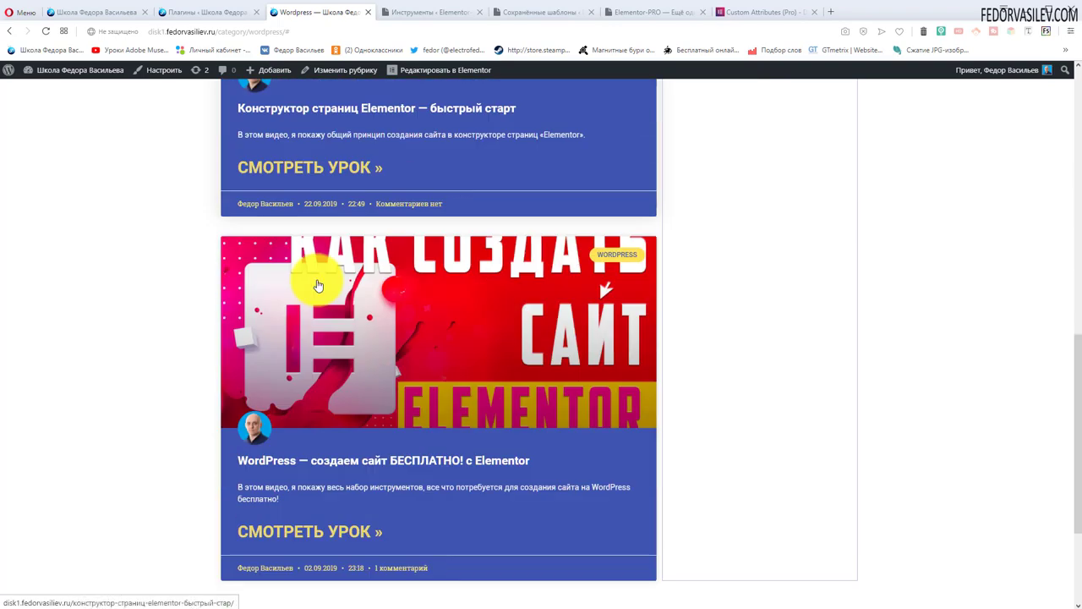
{"action": "scroll", "coordinate": [316, 283], "scroll_direction": "up", "scroll_amount": 6}
{"action": "scroll", "coordinate": [315, 294], "scroll_direction": "up", "scroll_amount": 3}
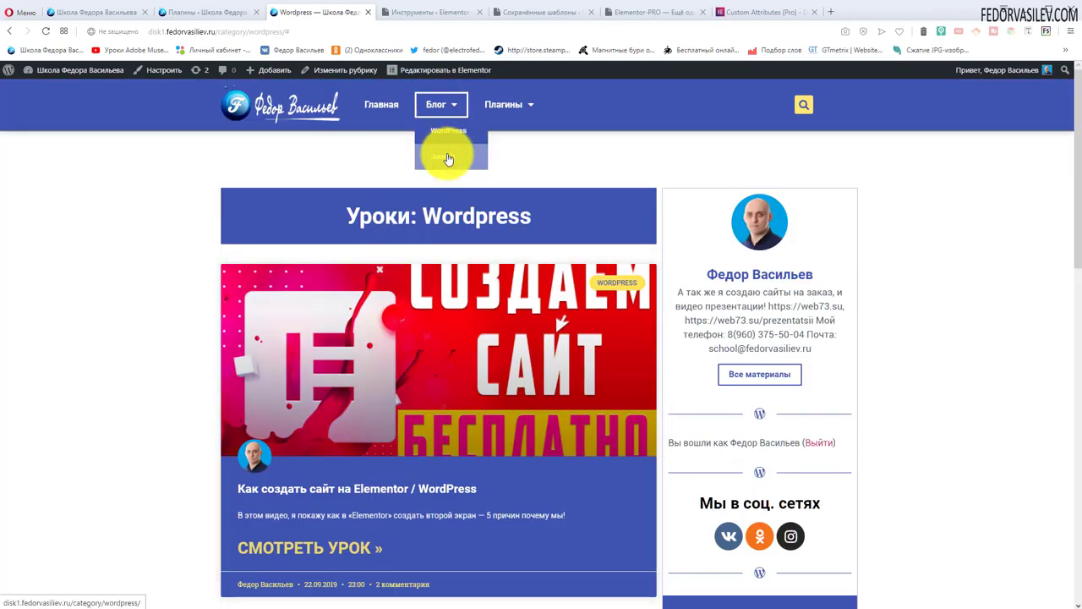
Step: Compare the lesson card layouts of the example site's Joomla and WordPress category pages
{"action": "left_click", "coordinate": [445, 155]}
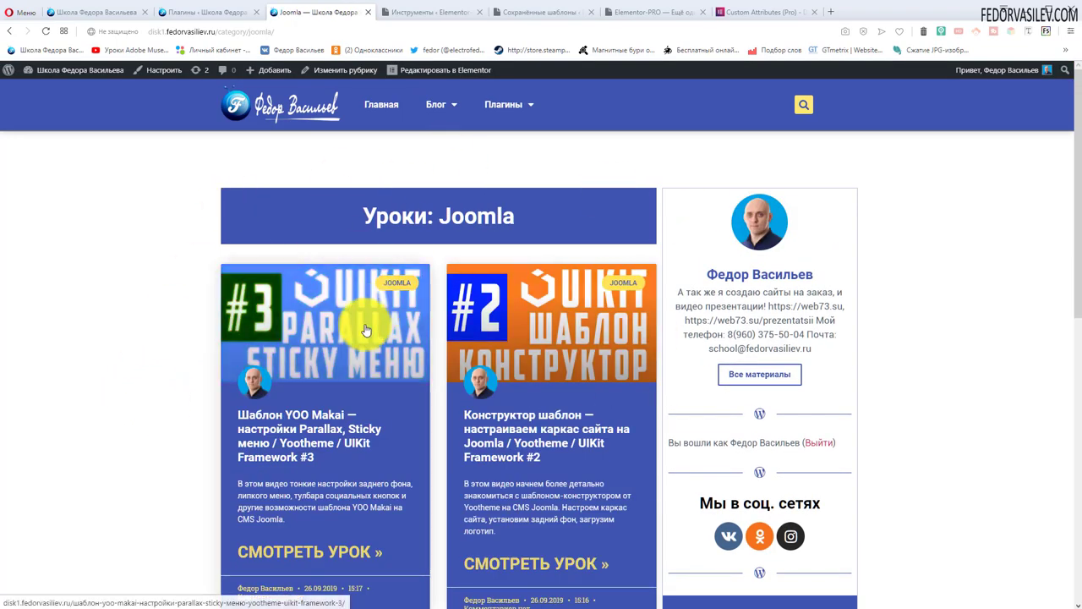
{"action": "scroll", "coordinate": [365, 330], "scroll_direction": "down", "scroll_amount": 8}
{"action": "scroll", "coordinate": [406, 287], "scroll_direction": "up", "scroll_amount": 8}
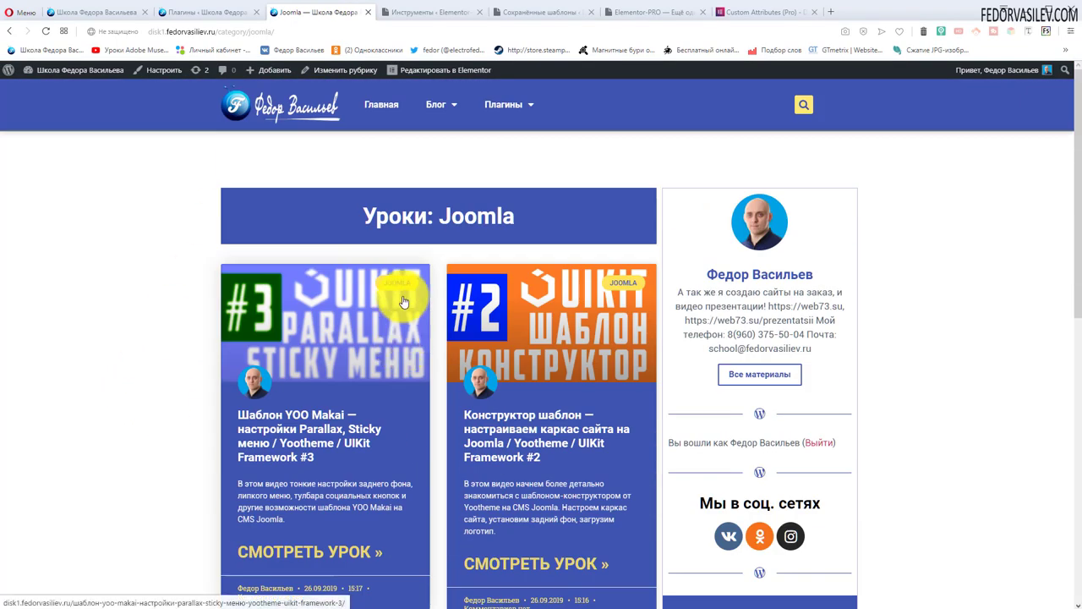
{"action": "mouse_move", "coordinate": [441, 106]}
{"action": "left_click", "coordinate": [451, 133]}
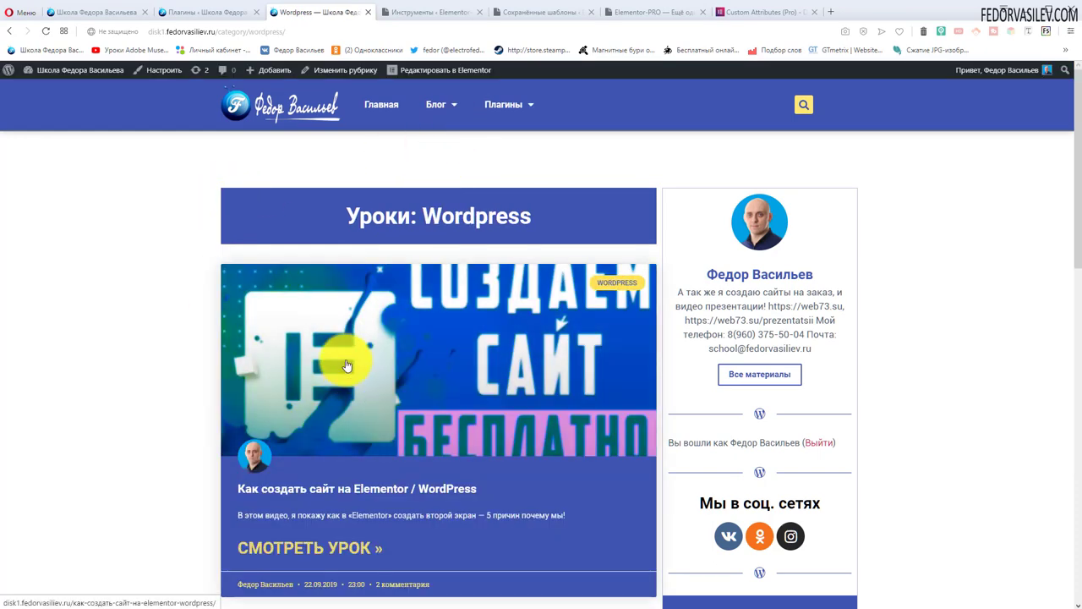
{"action": "scroll", "coordinate": [347, 365], "scroll_direction": "down", "scroll_amount": 9}
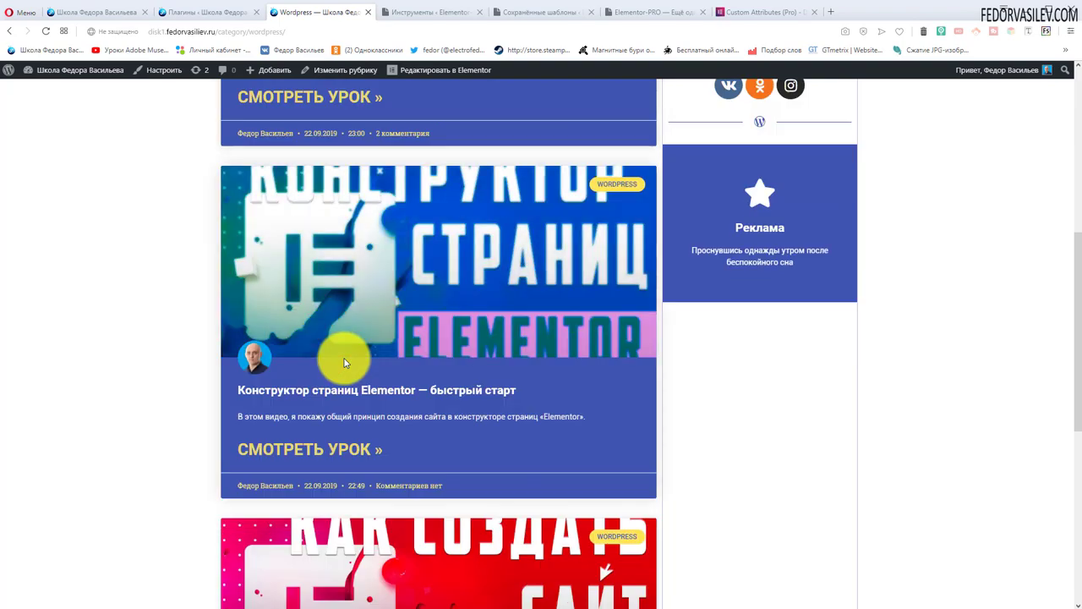
Step: Create a new Elementor template of type Header named Шапка сайта
{"action": "scroll", "coordinate": [346, 363], "scroll_direction": "up", "scroll_amount": 5}
{"action": "scroll", "coordinate": [345, 363], "scroll_direction": "up", "scroll_amount": 4}
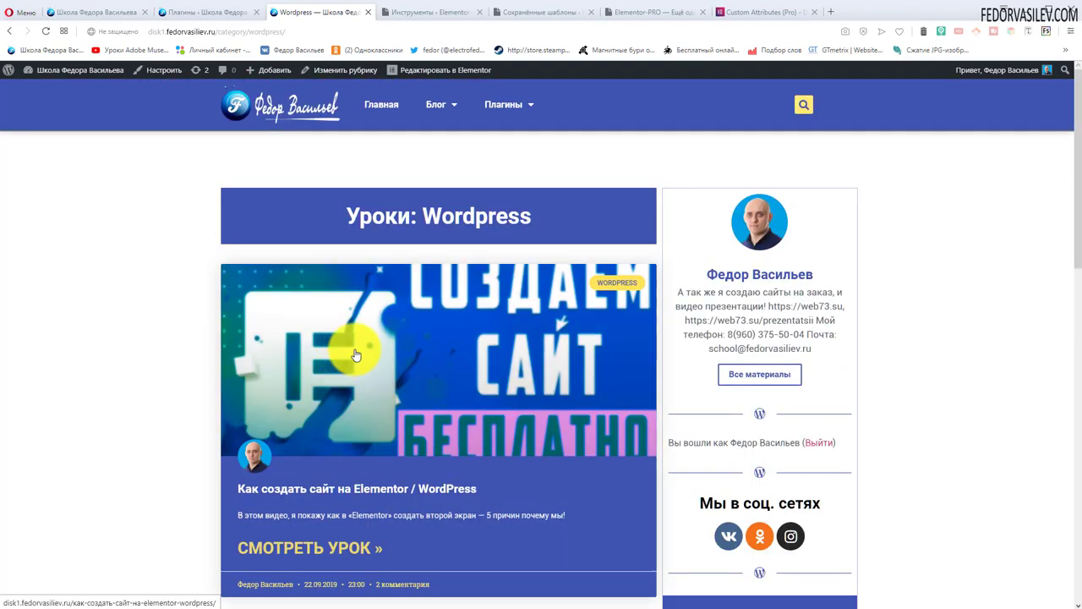
{"action": "mouse_move", "coordinate": [434, 110]}
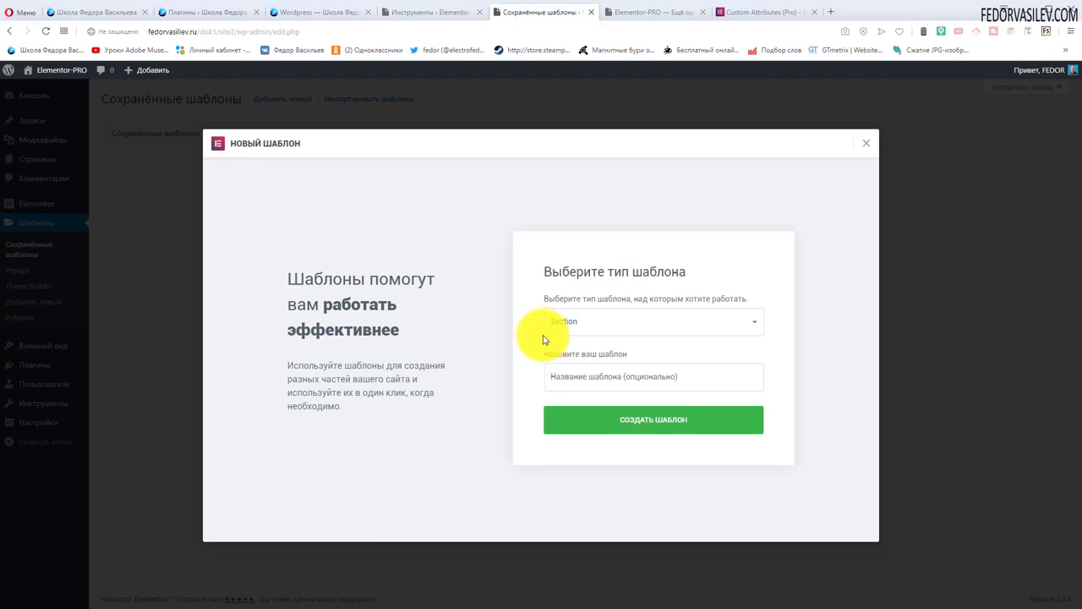
{"action": "left_click", "coordinate": [565, 322]}
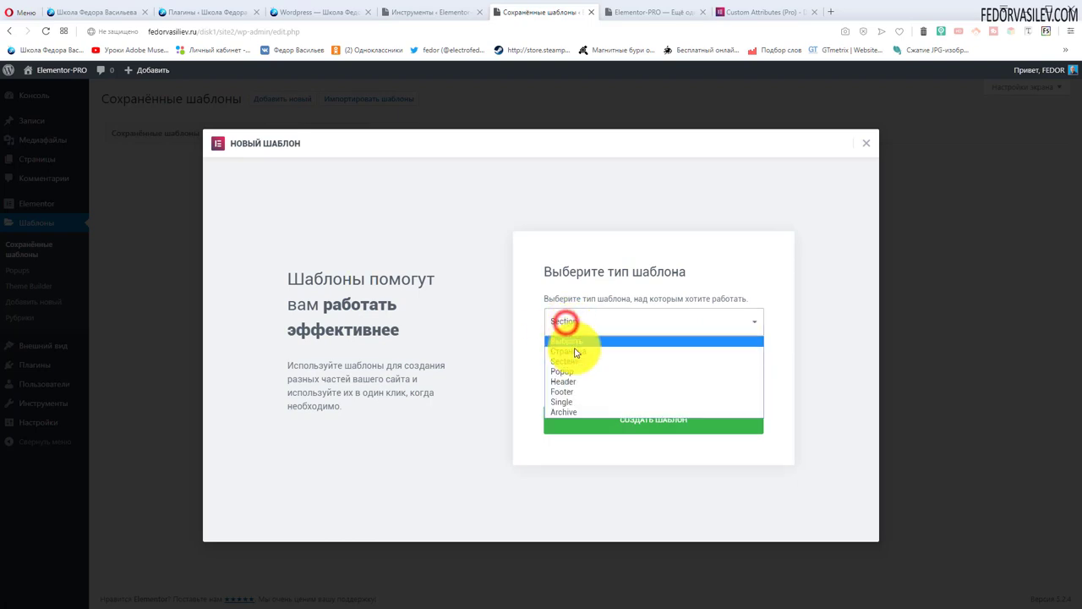
{"action": "left_click", "coordinate": [585, 381]}
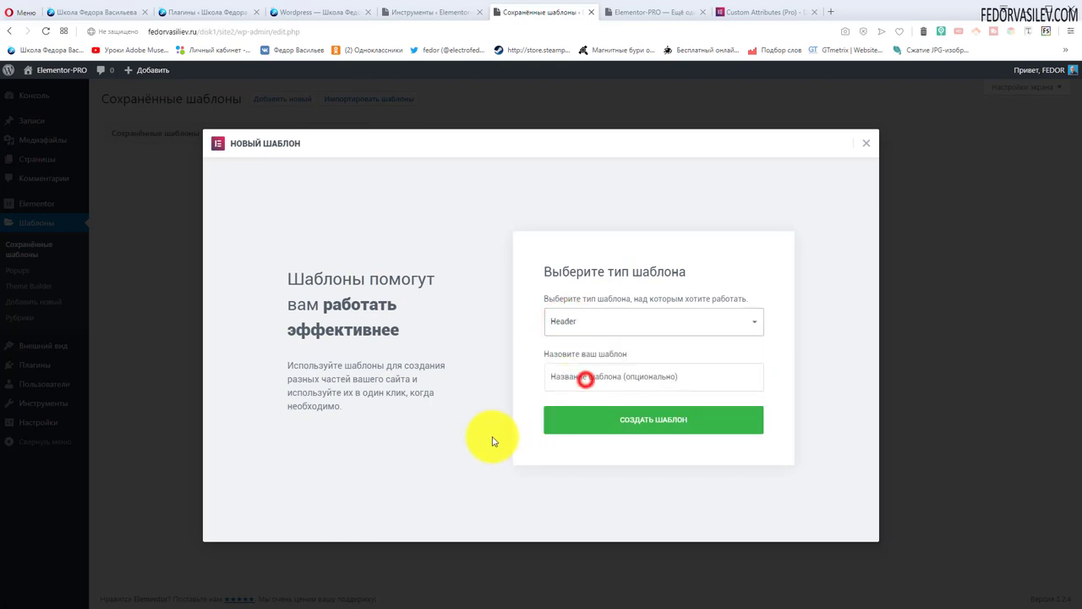
{"action": "left_click", "coordinate": [568, 378]}
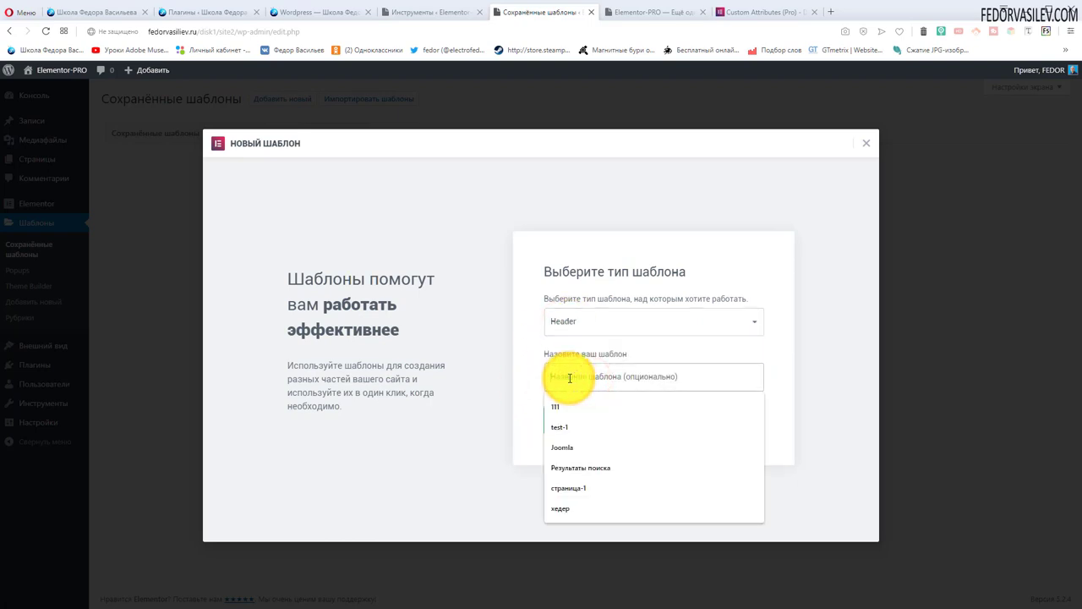
{"action": "type", "text": "Шапка сайта"}
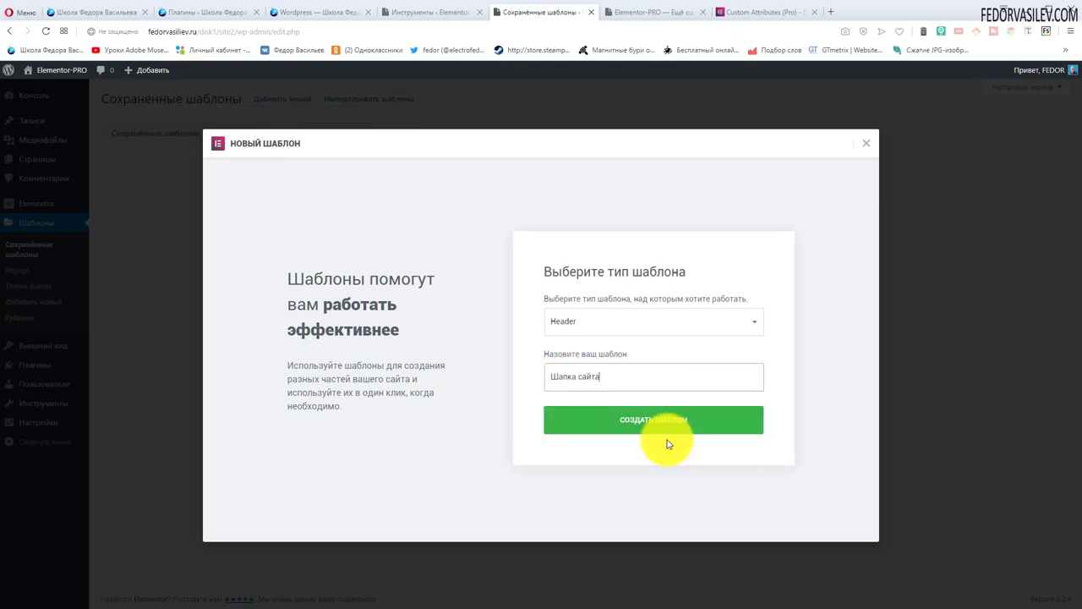
{"action": "left_click", "coordinate": [648, 419]}
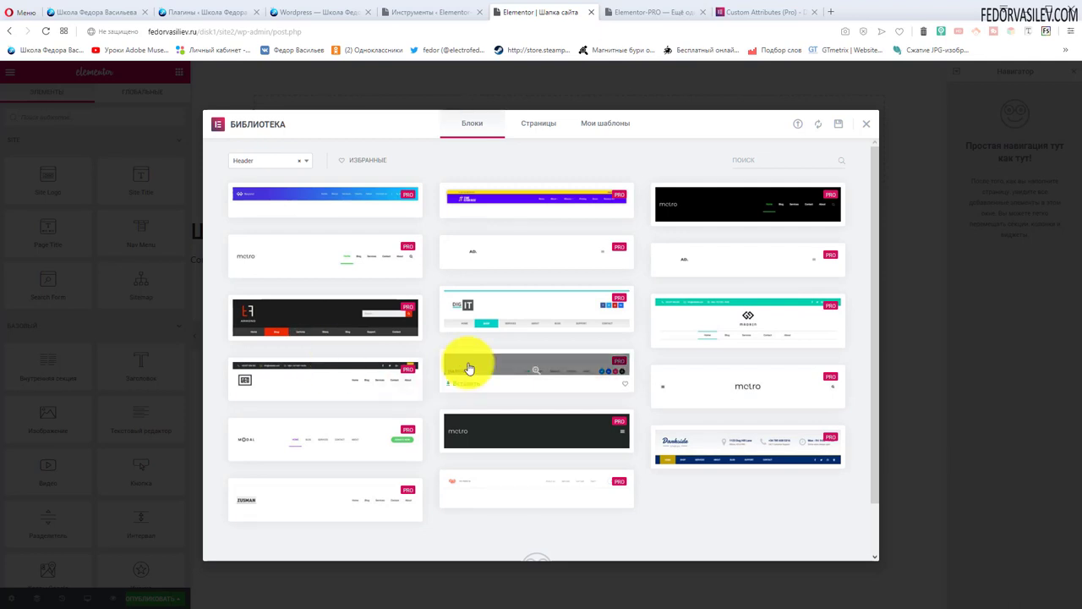
Step: Review the ready-made Header blocks in the template library and the list of available block categories
{"action": "scroll", "coordinate": [676, 435], "scroll_direction": "down", "scroll_amount": 1}
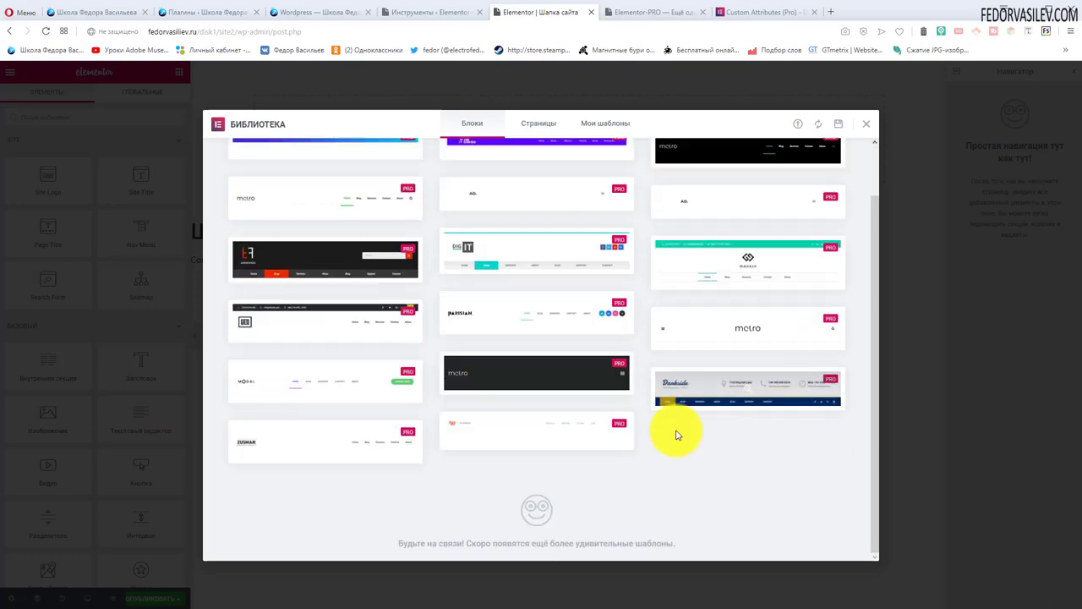
{"action": "scroll", "coordinate": [423, 417], "scroll_direction": "up", "scroll_amount": 1}
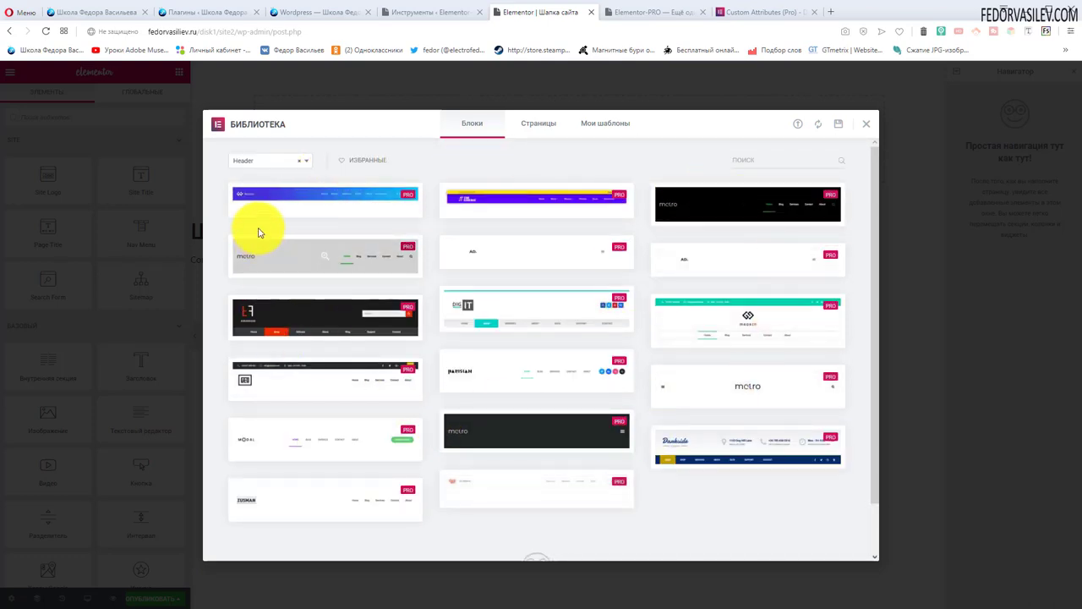
{"action": "left_click", "coordinate": [306, 160]}
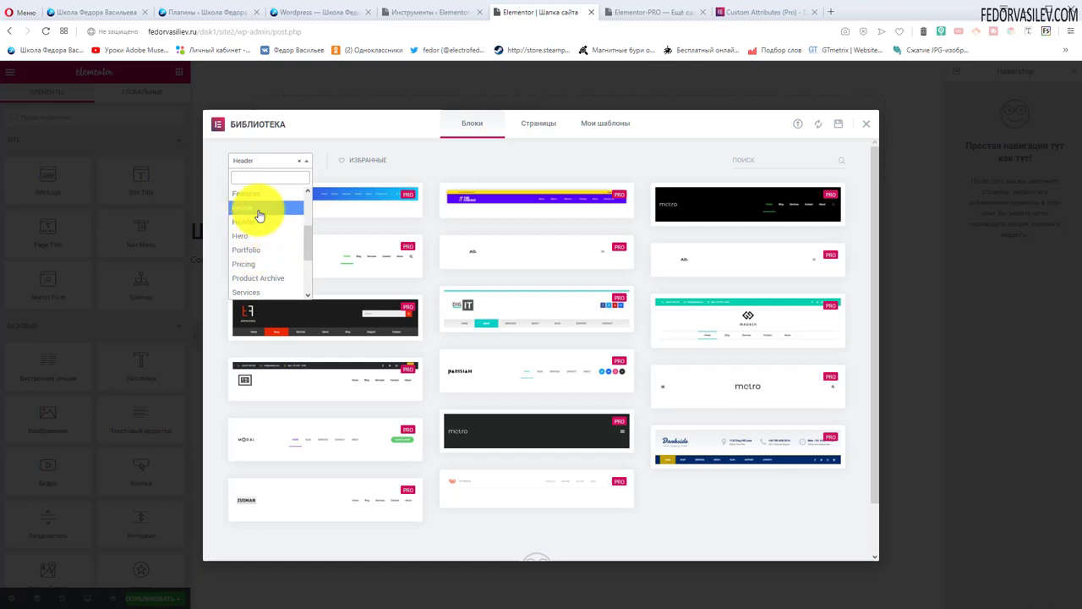
{"action": "left_click", "coordinate": [511, 159]}
{"action": "mouse_move", "coordinate": [541, 207]}
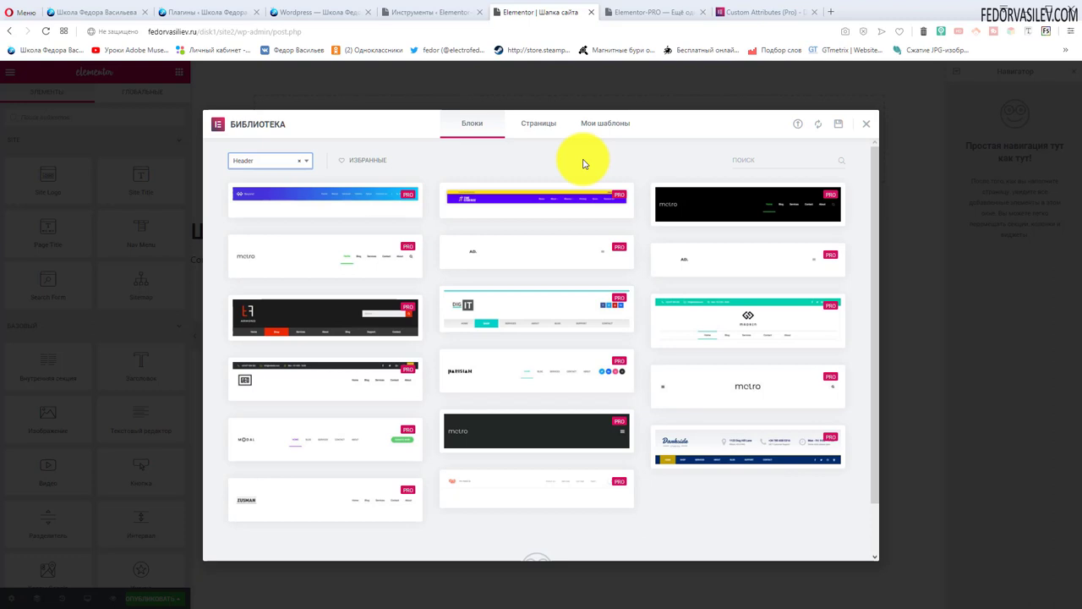
Step: Preview the turquoise DigIT and black-and-red Armond header blocks, returning to the library after each
{"action": "left_click", "coordinate": [537, 312]}
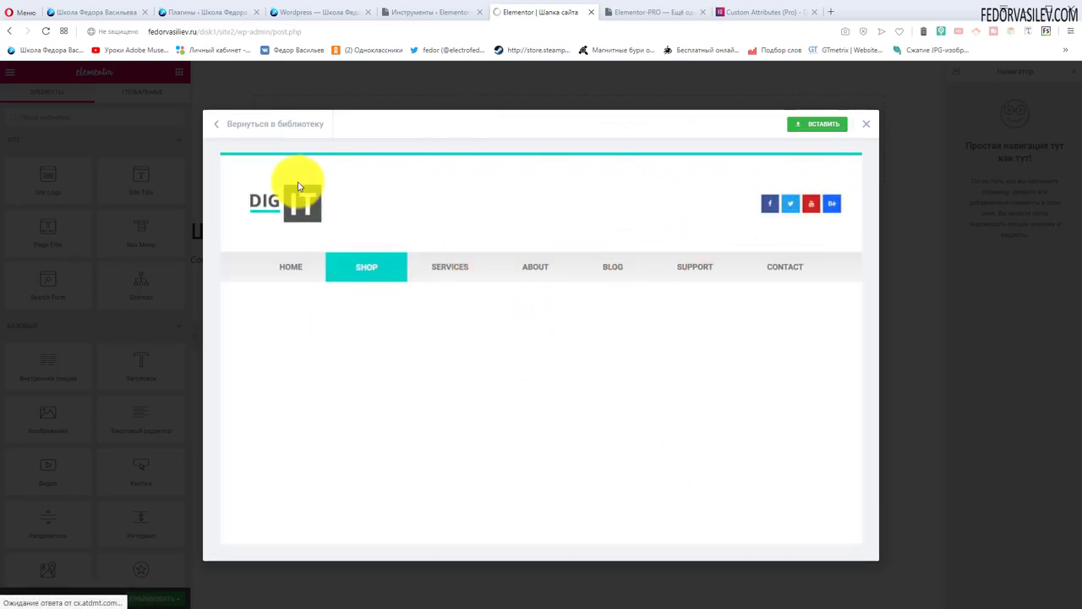
{"action": "left_click", "coordinate": [222, 128]}
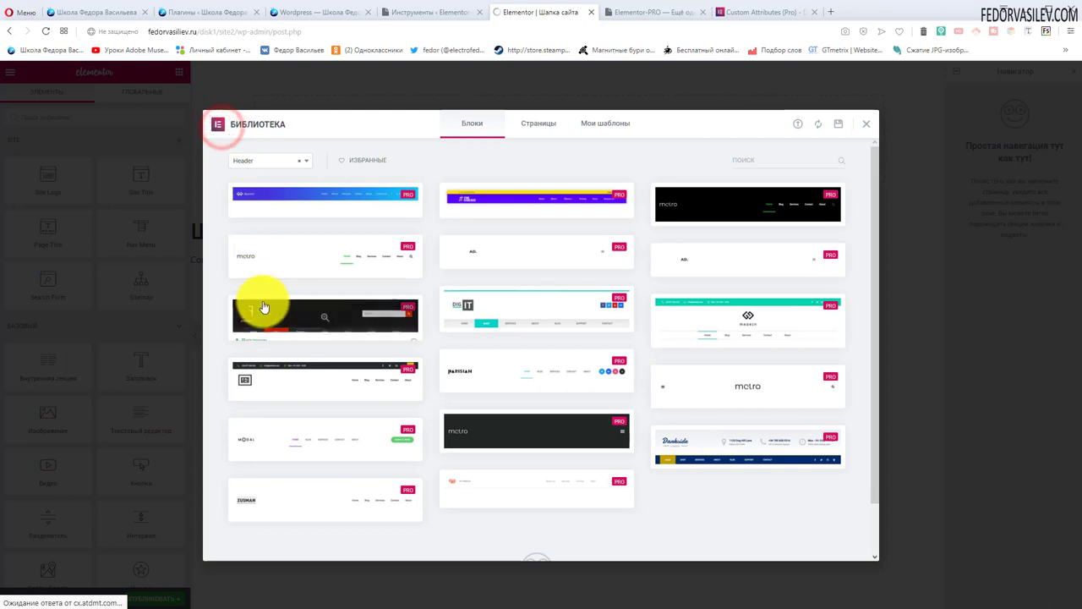
{"action": "left_click", "coordinate": [310, 322]}
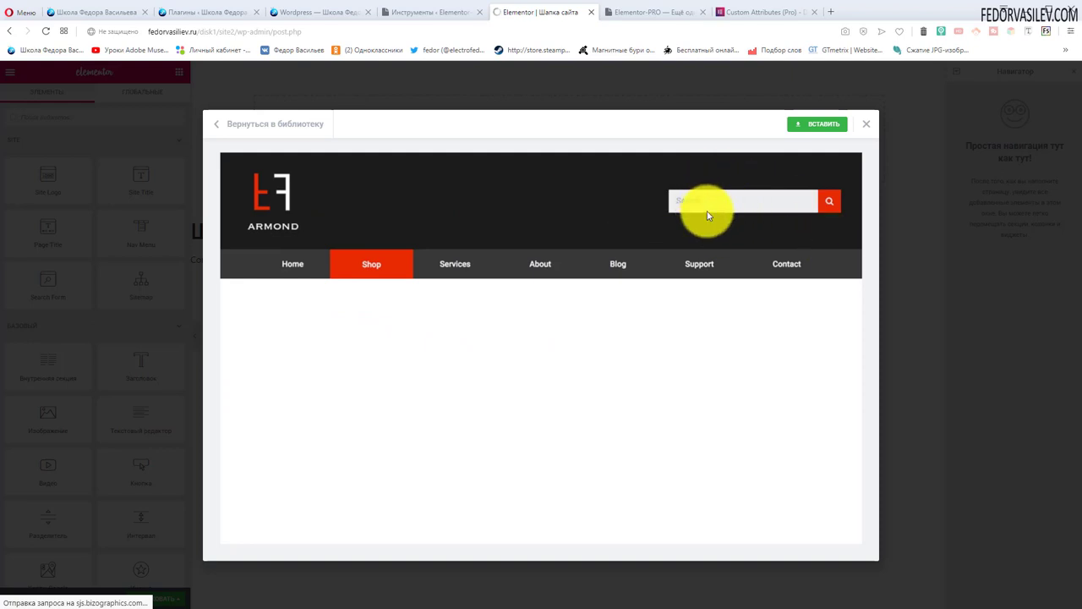
{"action": "left_click", "coordinate": [254, 123]}
{"action": "mouse_move", "coordinate": [369, 374]}
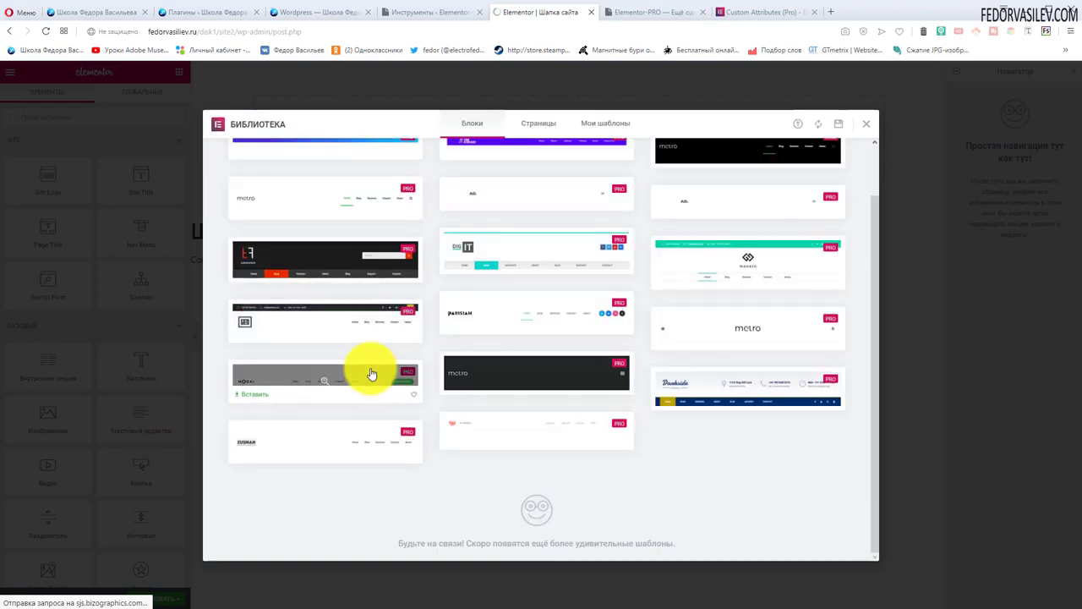
{"action": "scroll", "coordinate": [369, 374], "scroll_direction": "up", "scroll_amount": 1}
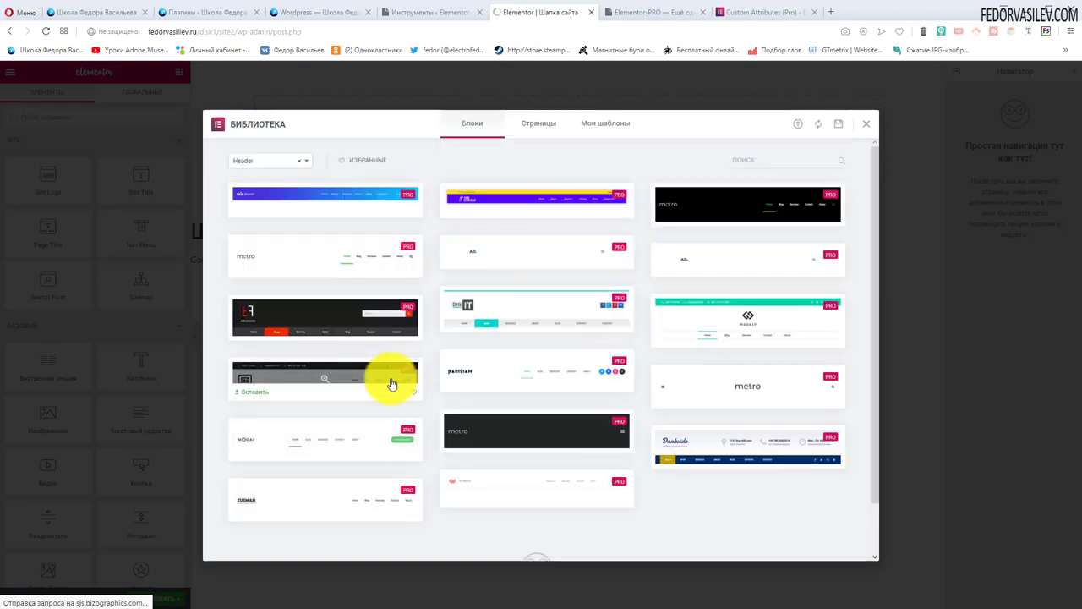
Step: Check the favourite Header blocks, turn the favourites filter off and look through the full set of Header blocks
{"action": "left_click", "coordinate": [346, 165]}
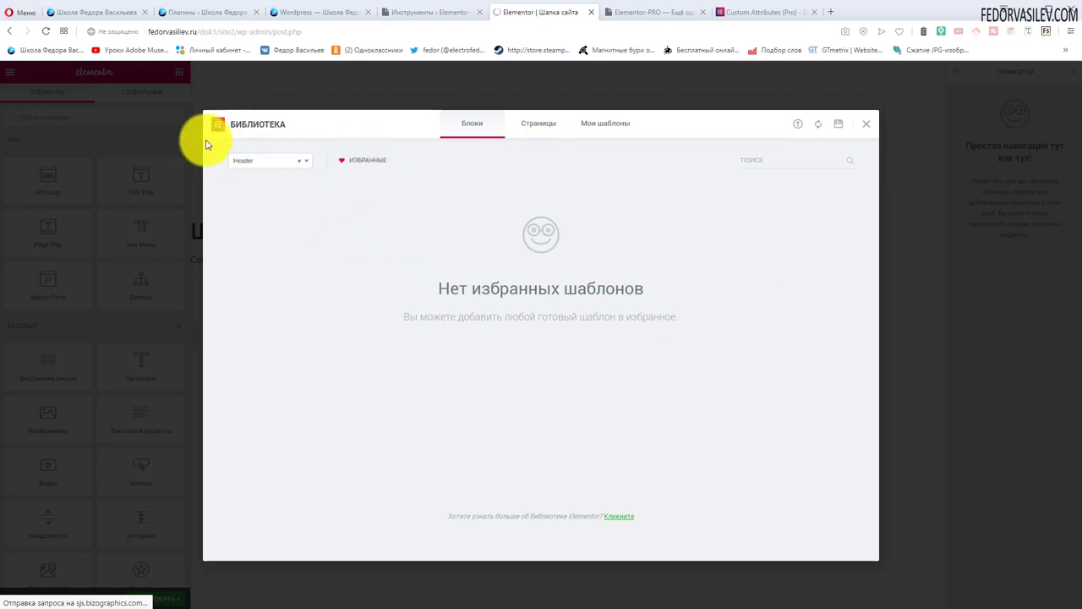
{"action": "left_click", "coordinate": [350, 165]}
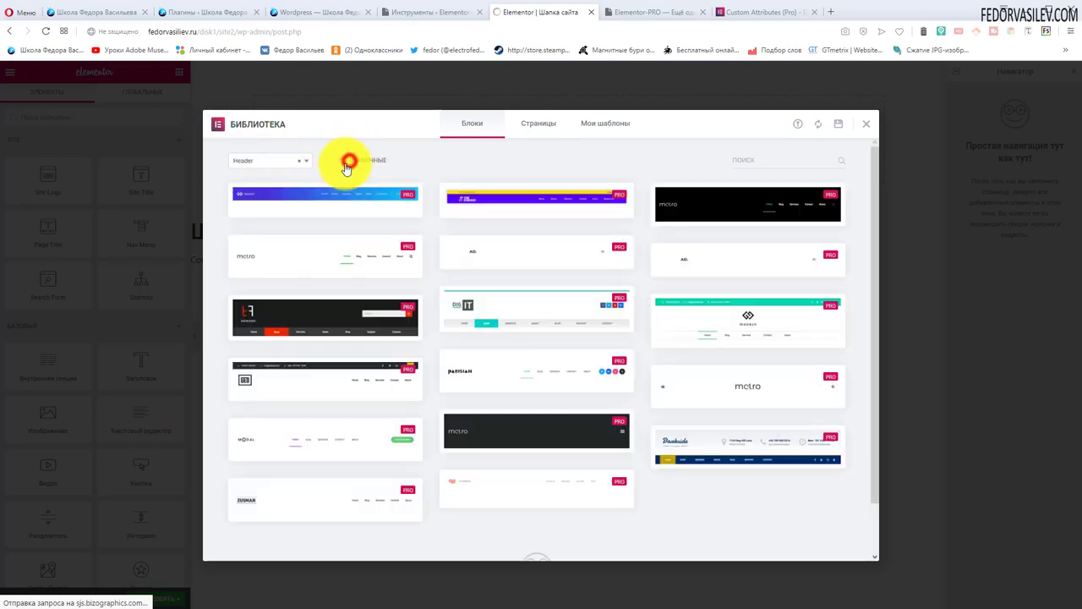
{"action": "left_click", "coordinate": [773, 164]}
{"action": "scroll", "coordinate": [583, 384], "scroll_direction": "down", "scroll_amount": 2}
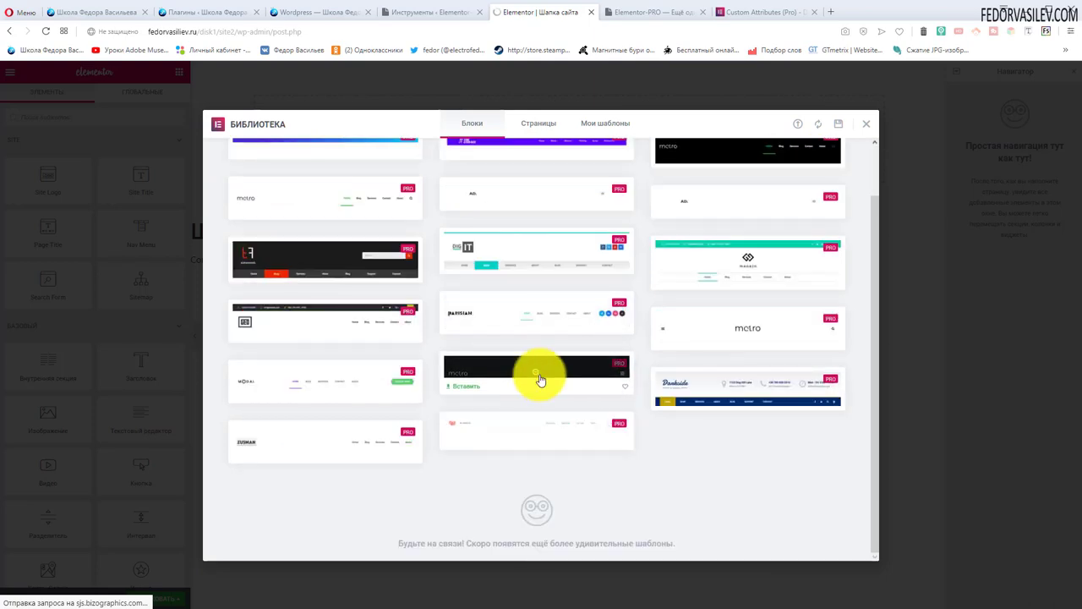
{"action": "scroll", "coordinate": [532, 355], "scroll_direction": "up", "scroll_amount": 2}
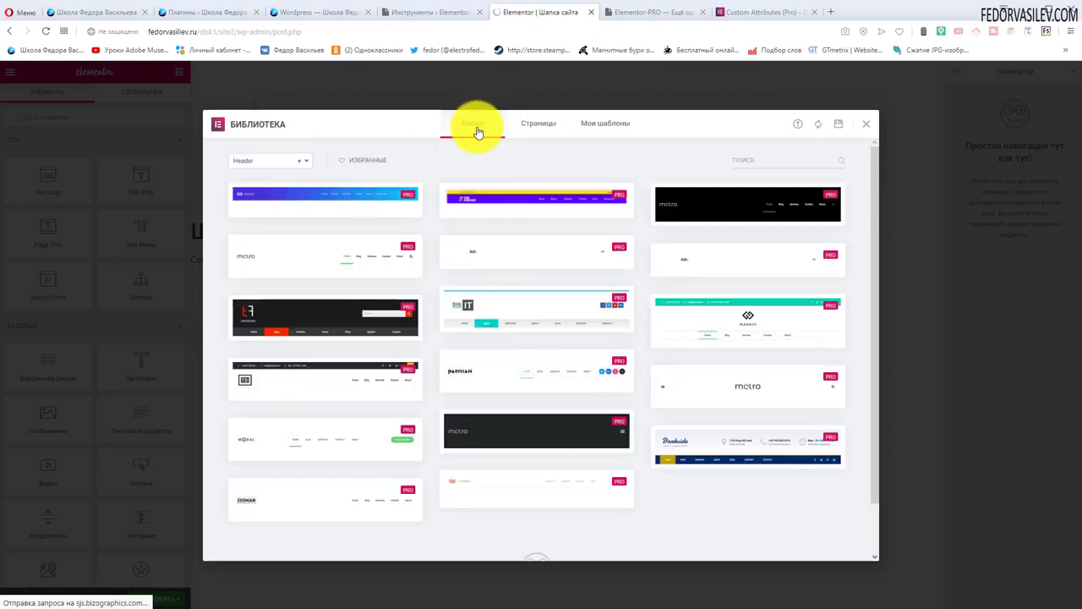
Step: Browse the library's ready-made page templates and preview the fitness homepage with the purple icon section
{"action": "left_click", "coordinate": [535, 125]}
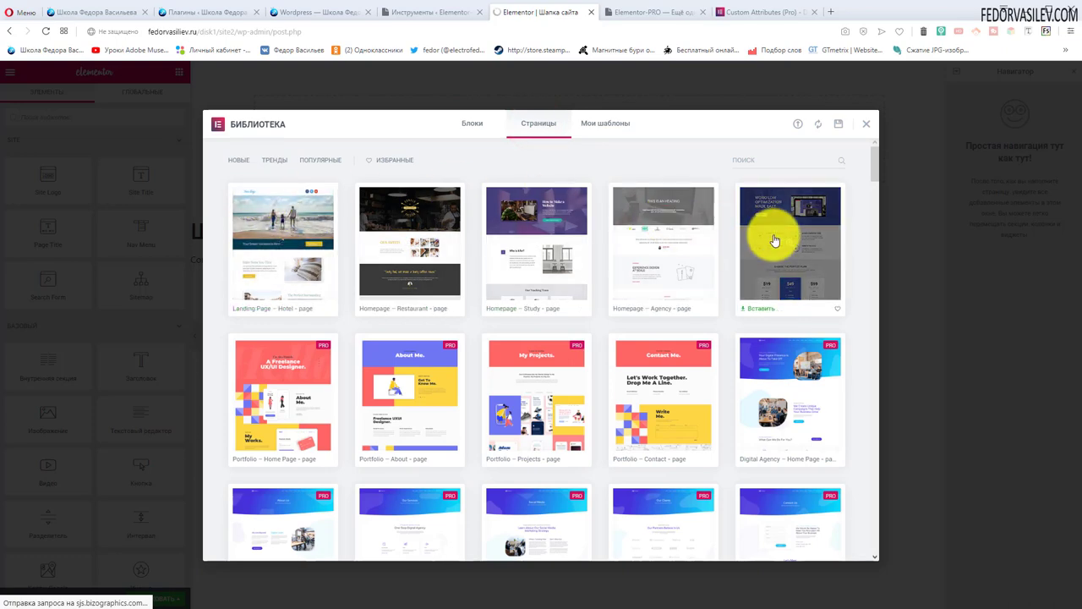
{"action": "scroll", "coordinate": [756, 253], "scroll_direction": "down", "scroll_amount": 3}
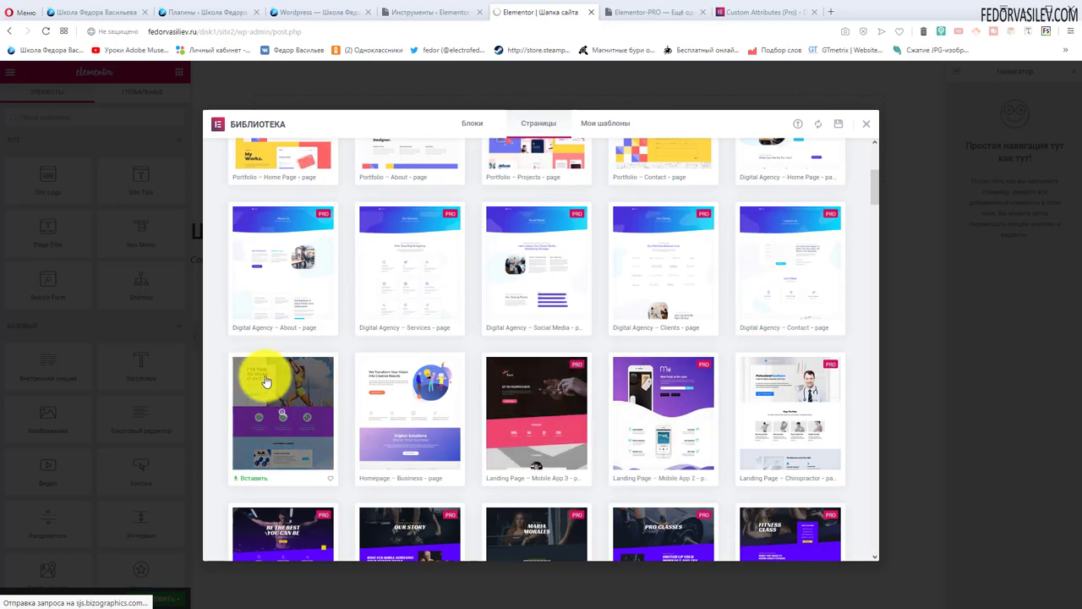
{"action": "left_click", "coordinate": [278, 412]}
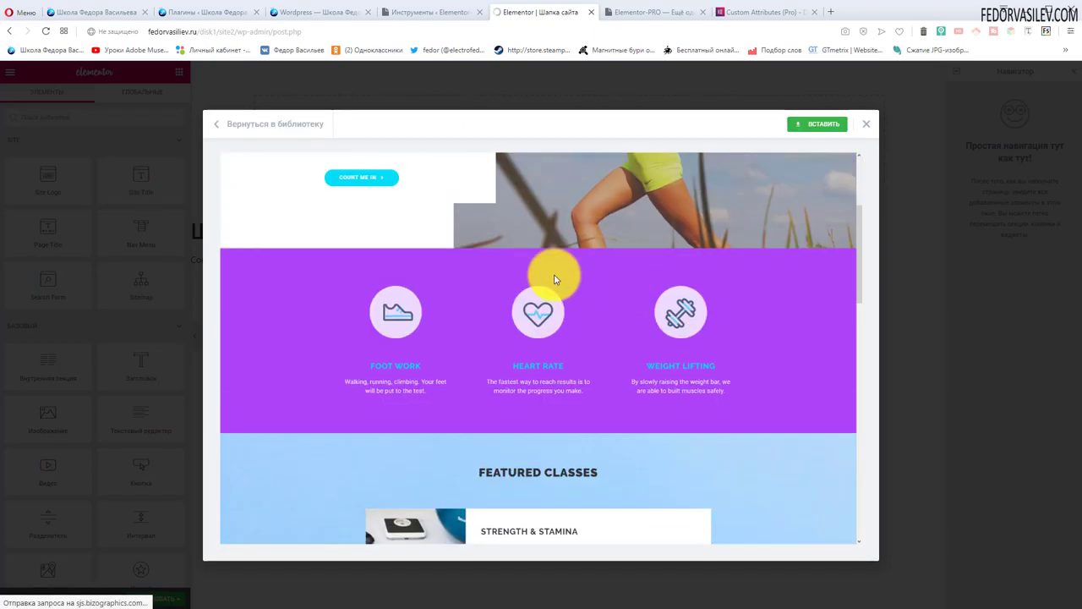
{"action": "left_click", "coordinate": [217, 126]}
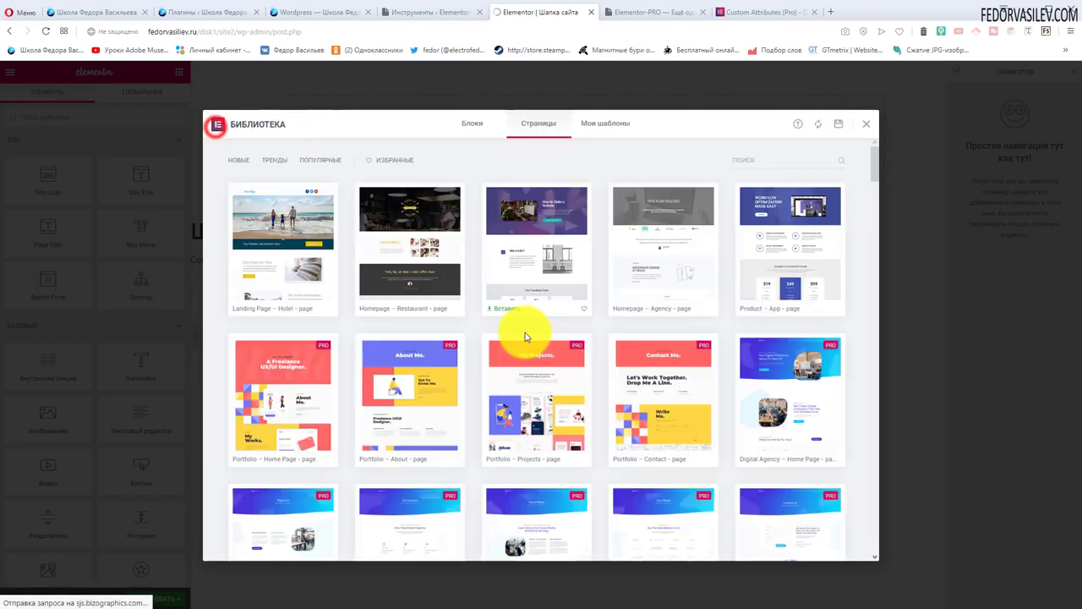
{"action": "scroll", "coordinate": [522, 336], "scroll_direction": "down", "scroll_amount": 20}
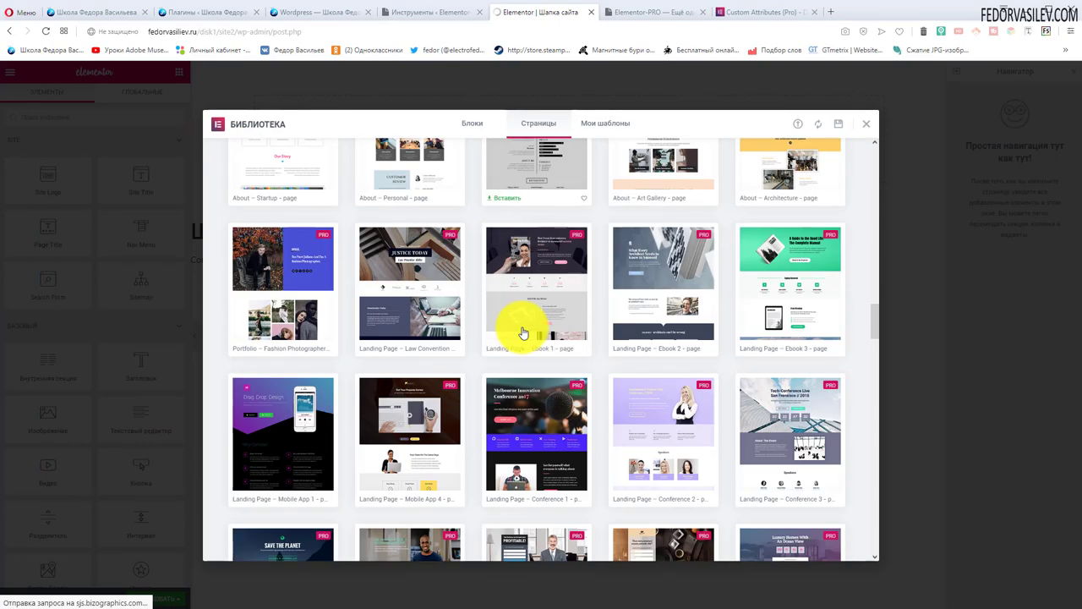
{"action": "scroll", "coordinate": [546, 394], "scroll_direction": "down", "scroll_amount": 6}
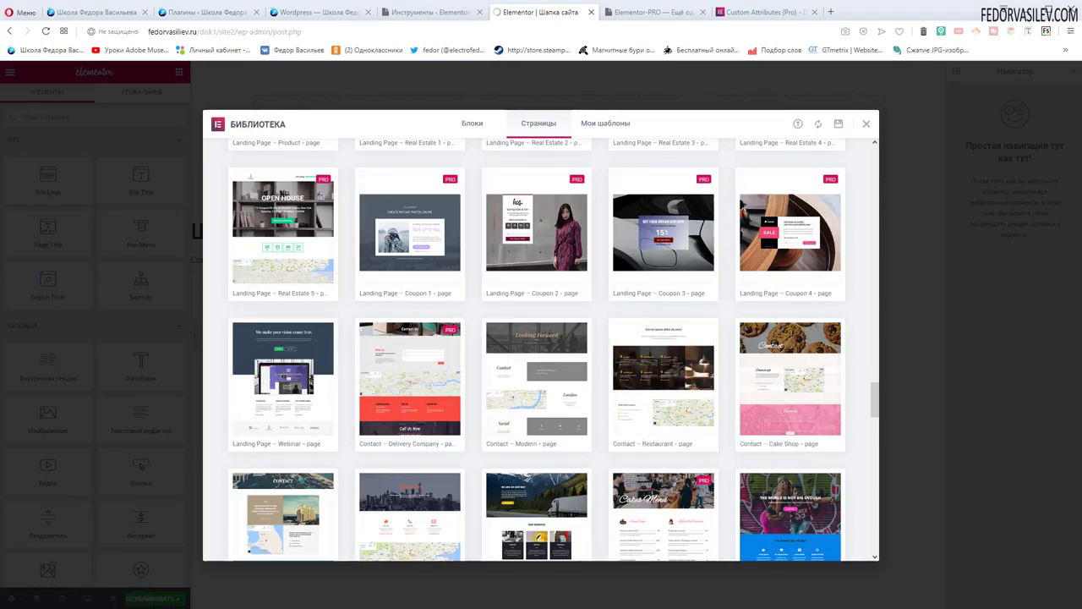
{"action": "scroll", "coordinate": [623, 430], "scroll_direction": "up", "scroll_amount": 20}
Step: View the saved templates under Мои шаблоны and synchronise the library
{"action": "left_click", "coordinate": [616, 127]}
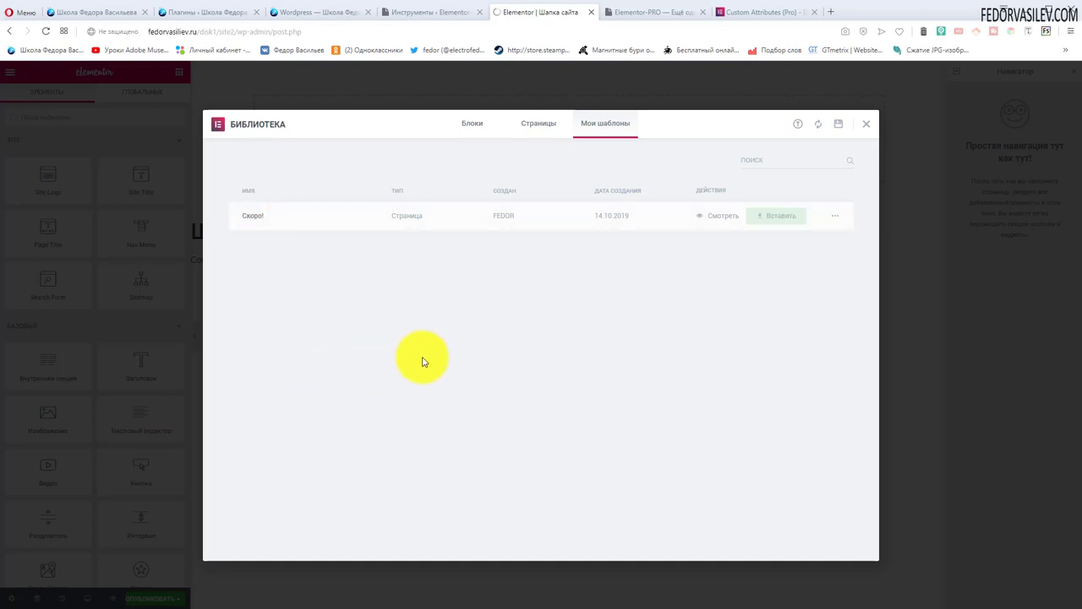
{"action": "left_click", "coordinate": [759, 221]}
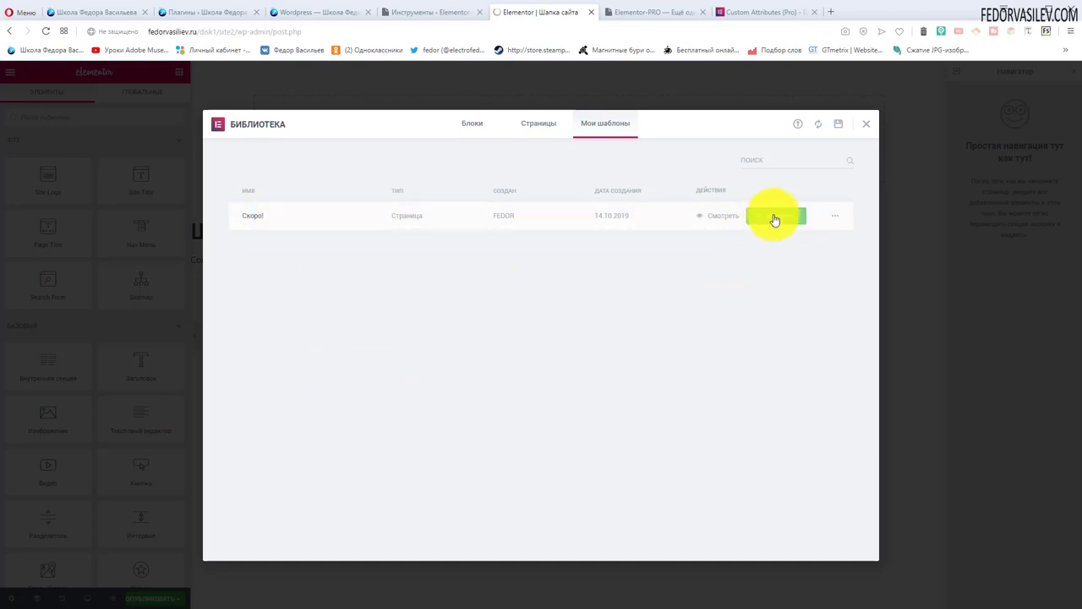
{"action": "left_click", "coordinate": [821, 129]}
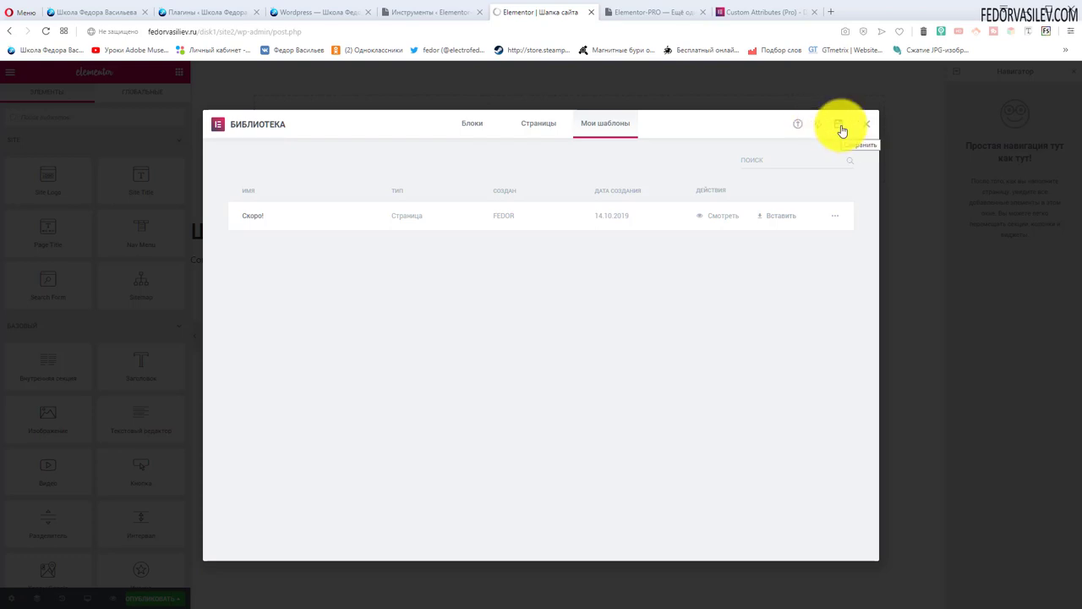
Step: Look over the library's Header blocks again and close the library without inserting a template
{"action": "left_click", "coordinate": [463, 123]}
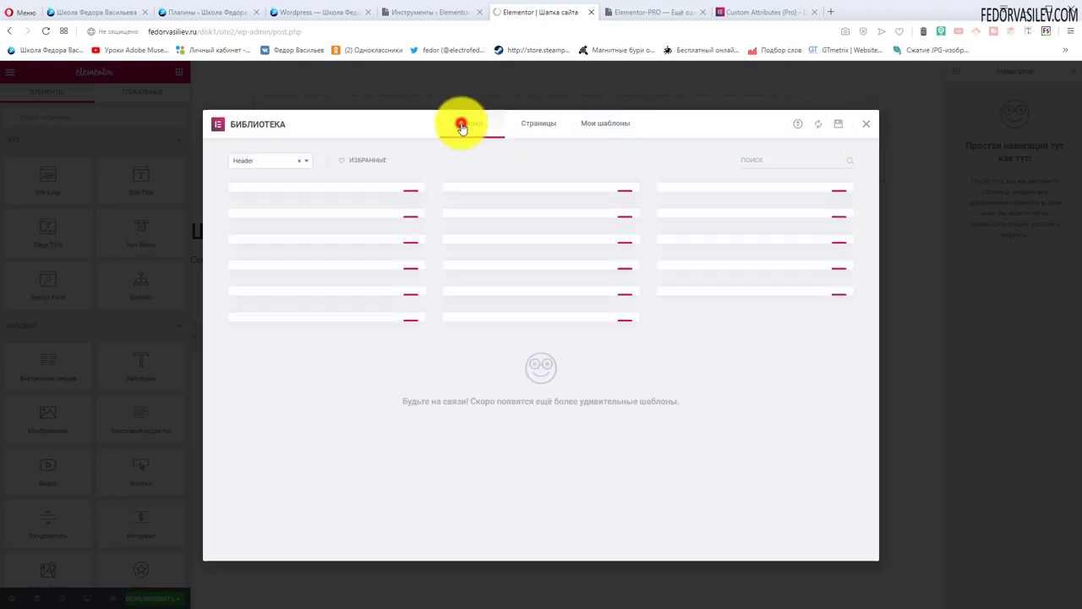
{"action": "scroll", "coordinate": [406, 389], "scroll_direction": "down", "scroll_amount": 2}
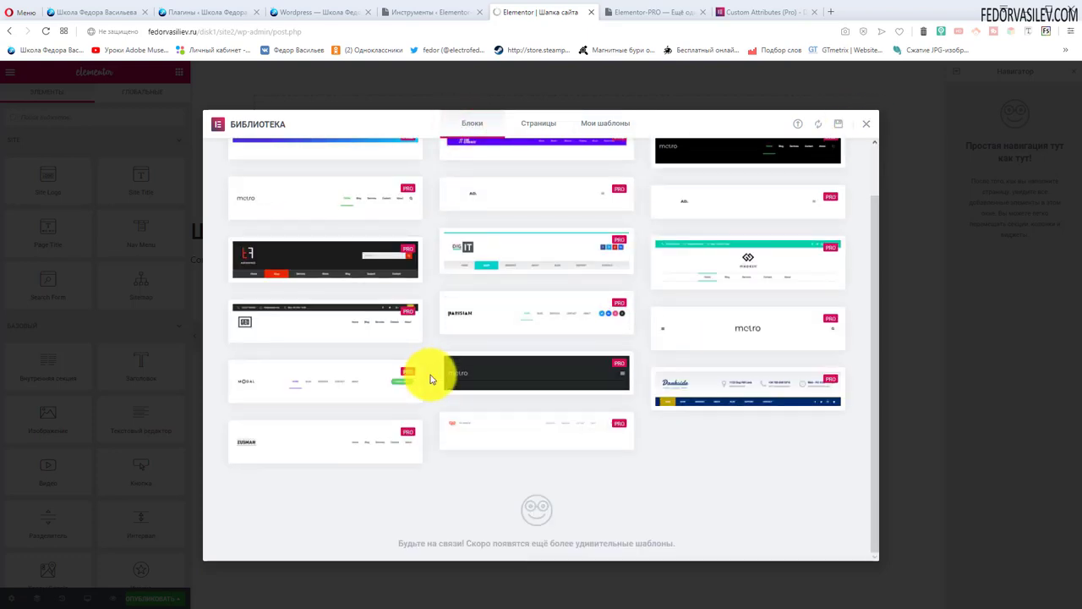
{"action": "scroll", "coordinate": [425, 380], "scroll_direction": "up", "scroll_amount": 1}
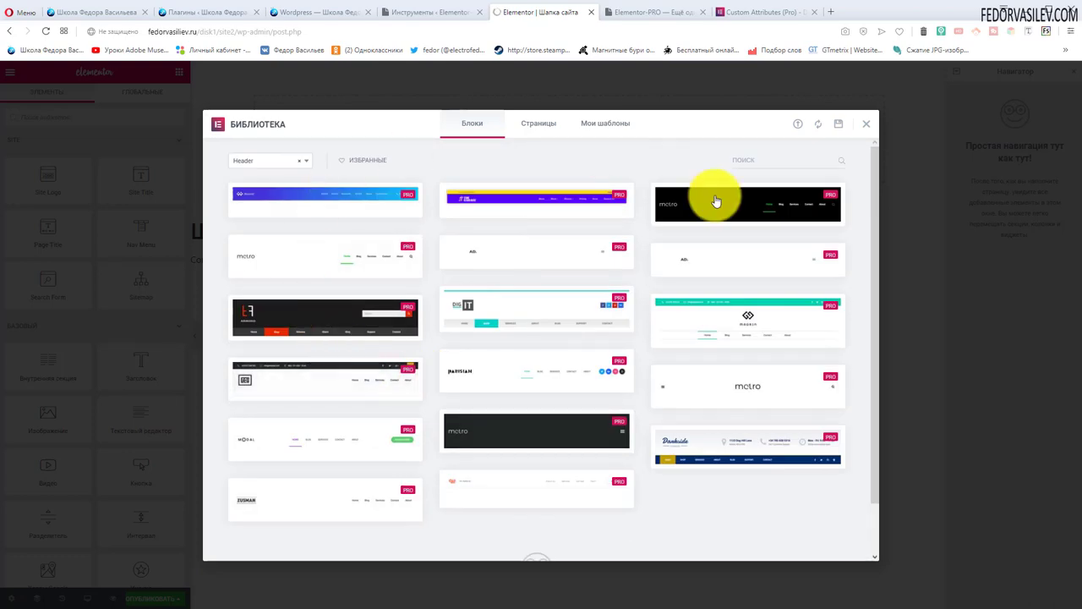
{"action": "left_click", "coordinate": [869, 125]}
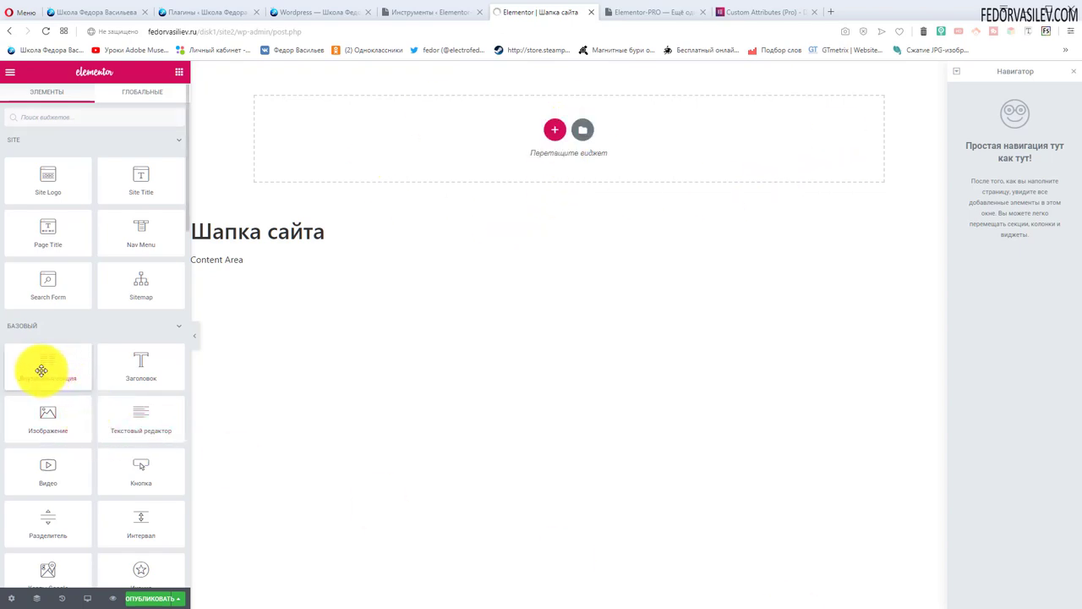
Step: Add an inner section (Внутренняя секция) to the empty header template and delete it, keeping the outer section with its column
{"action": "left_click_drag", "start_coordinate": [42, 370], "coordinate": [435, 118]}
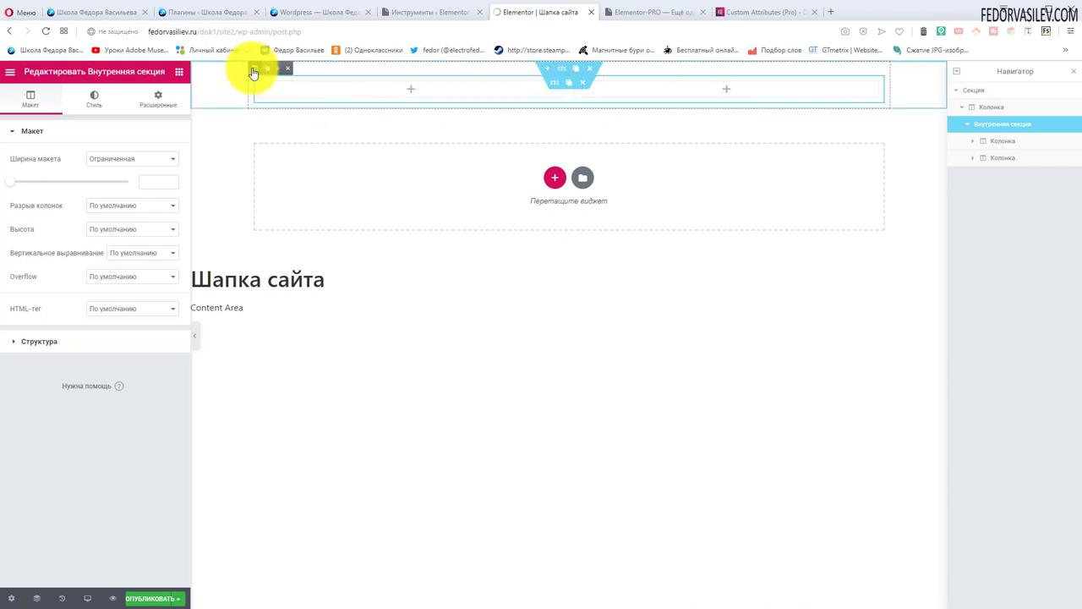
{"action": "left_click", "coordinate": [299, 68]}
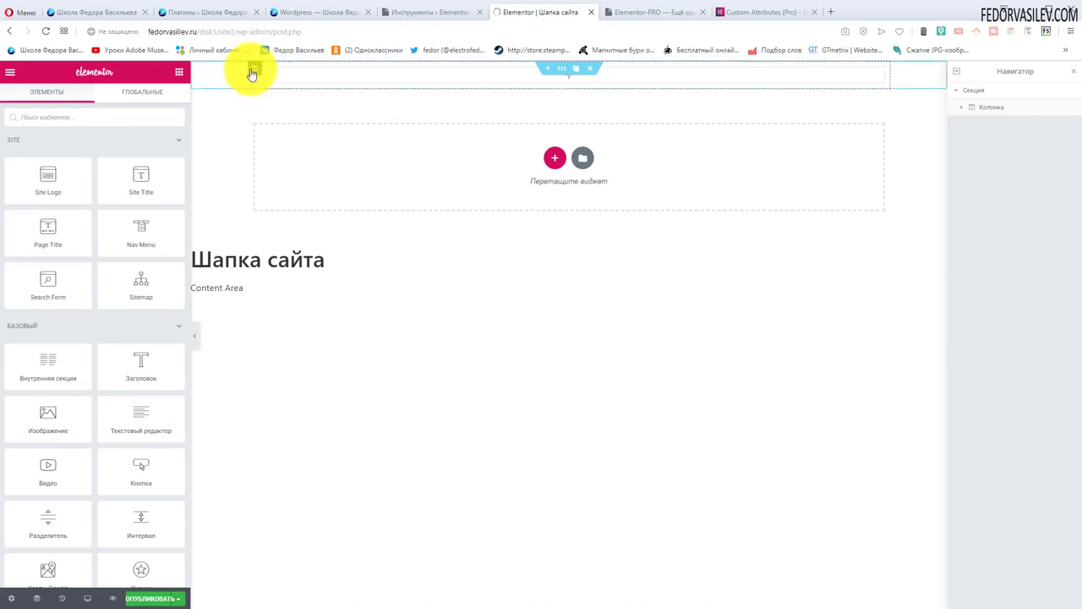
Step: Duplicate the header section's column twice and resize the three columns so the middle one is about 67% wide between narrow outer ones
{"action": "left_click", "coordinate": [279, 71]}
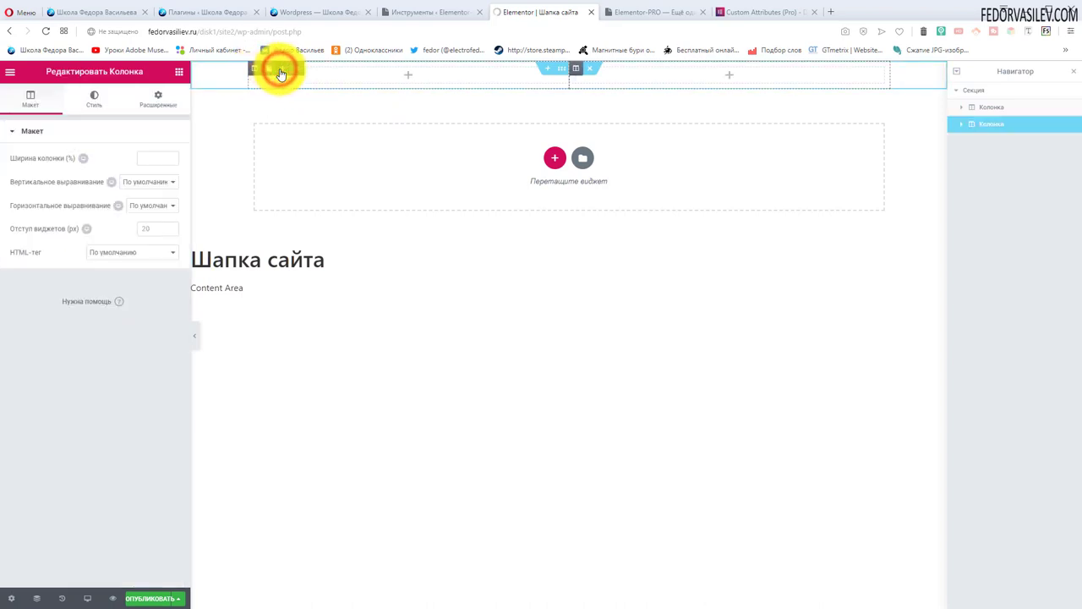
{"action": "left_click", "coordinate": [279, 70]}
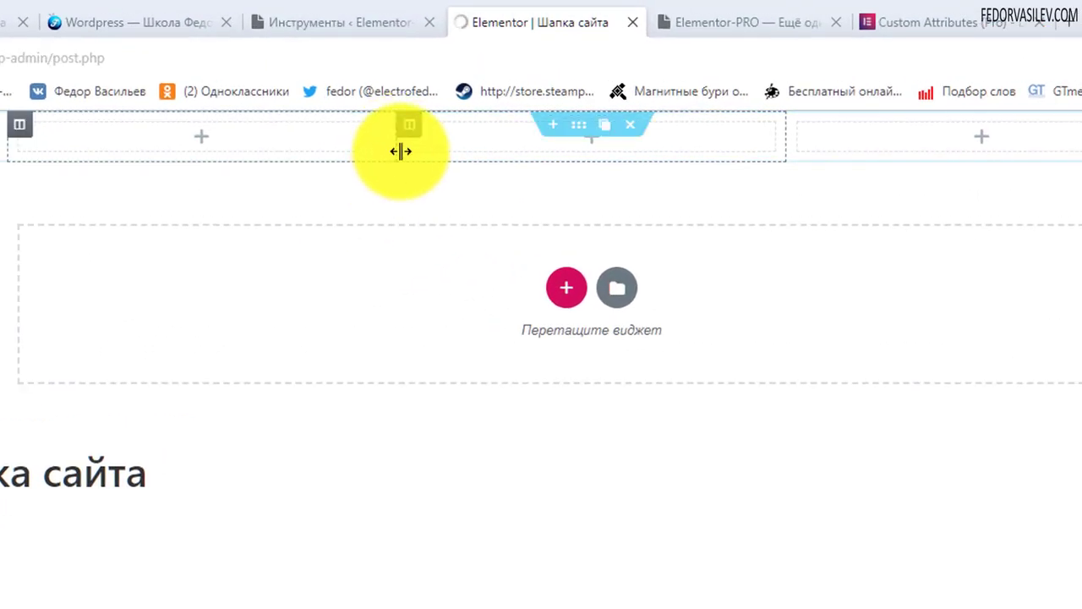
{"action": "left_click_drag", "start_coordinate": [397, 144], "coordinate": [235, 160]}
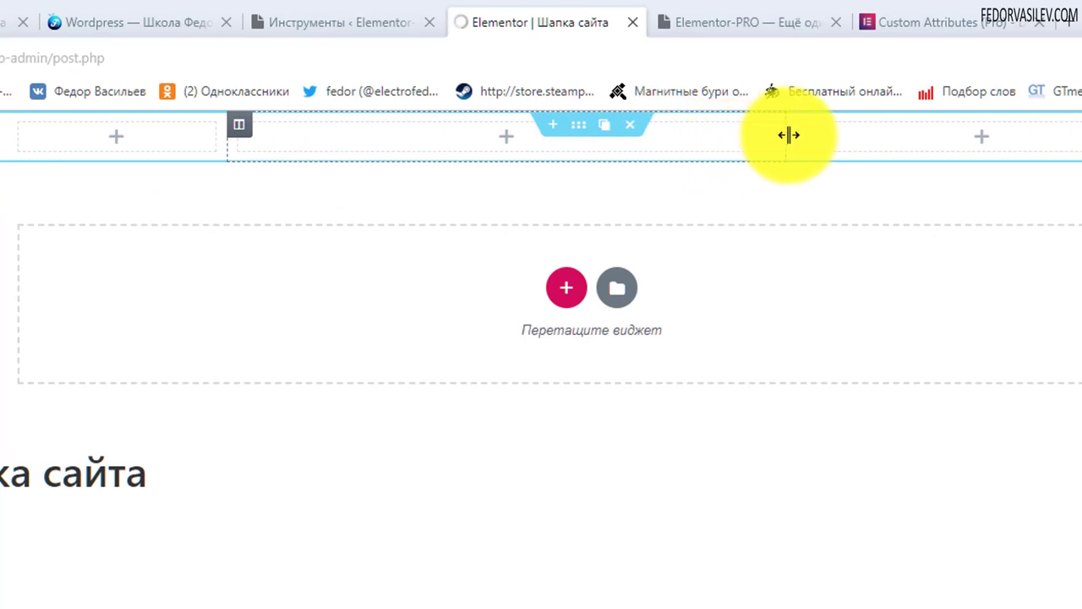
{"action": "left_click_drag", "start_coordinate": [788, 136], "coordinate": [1019, 150]}
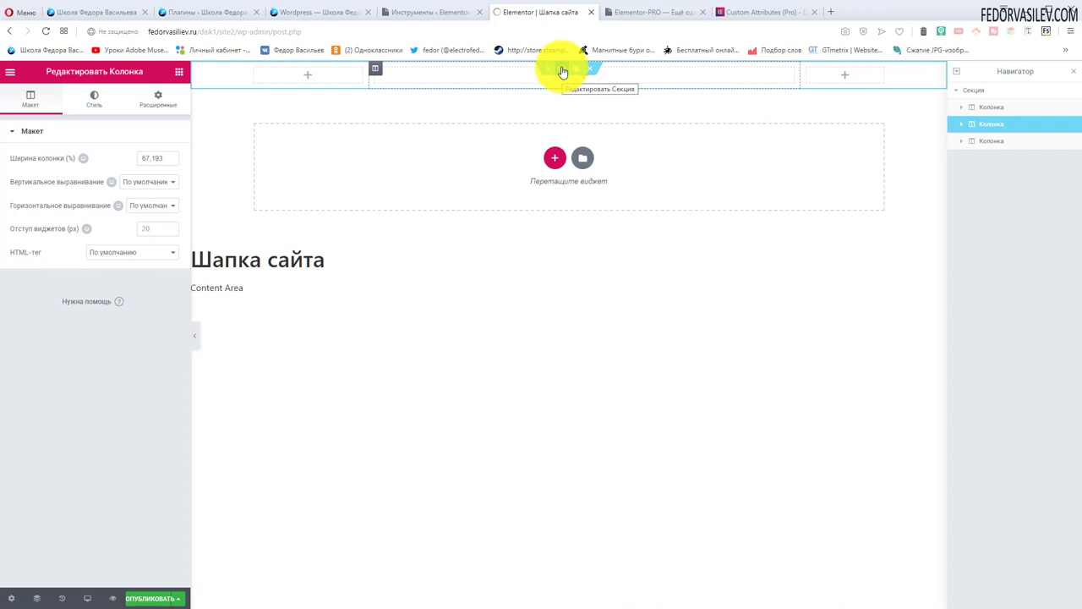
Step: Give the header section a classic background (Классический) in a saturated blue
{"action": "left_click", "coordinate": [563, 72]}
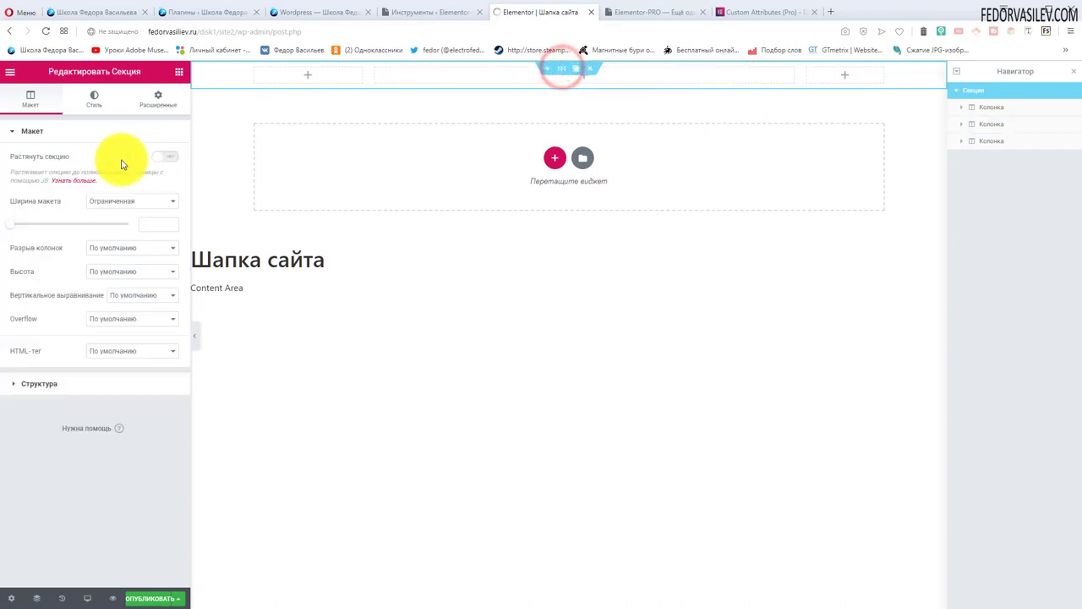
{"action": "left_click", "coordinate": [97, 97]}
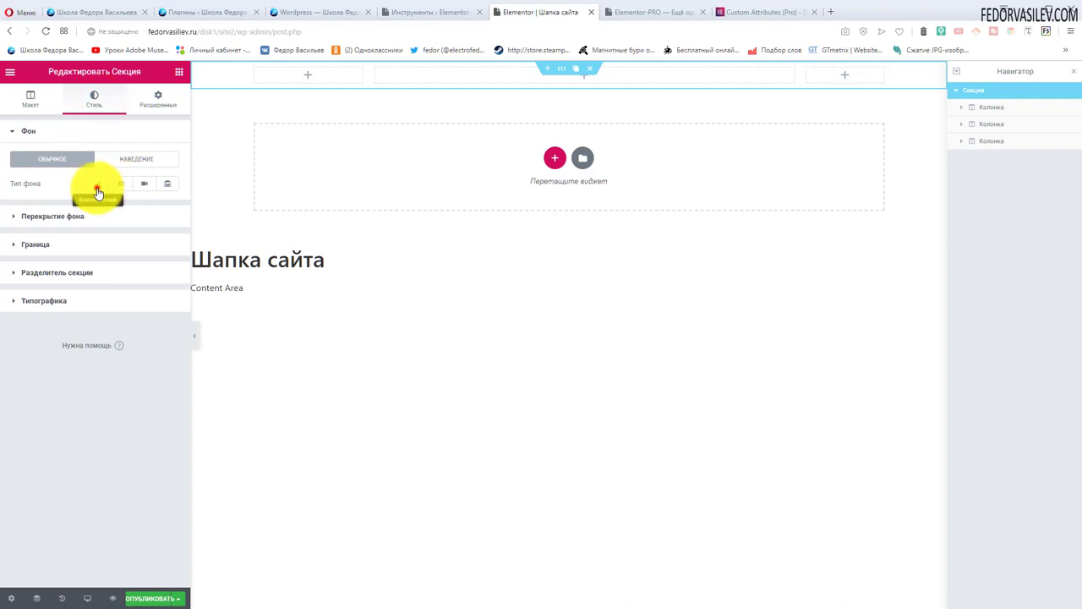
{"action": "left_click", "coordinate": [97, 183]}
{"action": "left_click", "coordinate": [168, 207]}
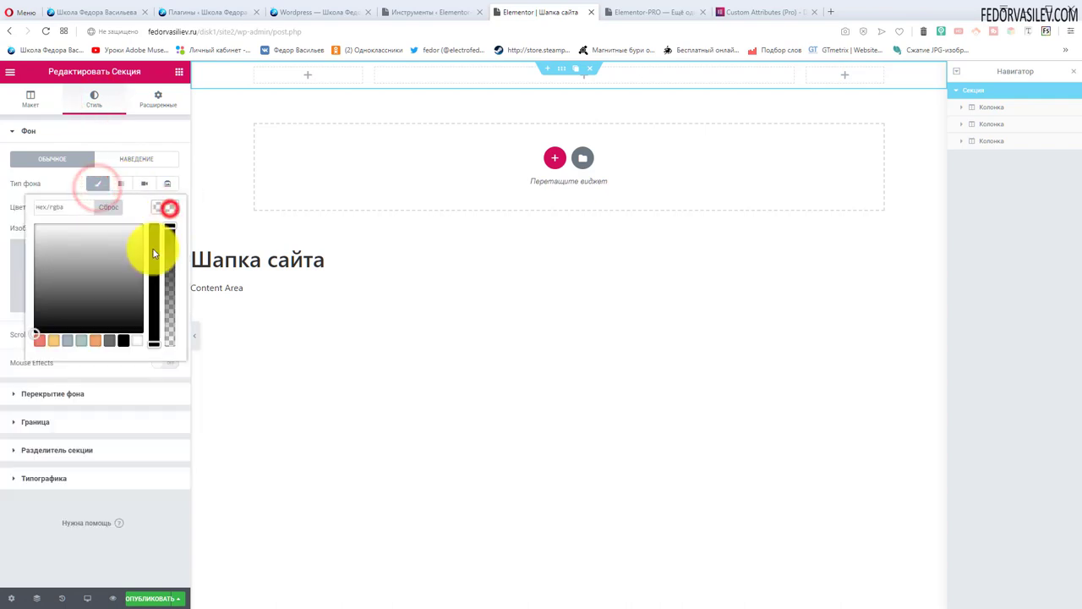
{"action": "left_click", "coordinate": [82, 305]}
{"action": "left_click", "coordinate": [54, 342]}
{"action": "mouse_move", "coordinate": [89, 247]}
{"action": "left_mouse_down"}
{"action": "mouse_move", "coordinate": [112, 226]}
{"action": "mouse_move", "coordinate": [109, 248]}
{"action": "mouse_move", "coordinate": [99, 239]}
{"action": "left_mouse_up"}
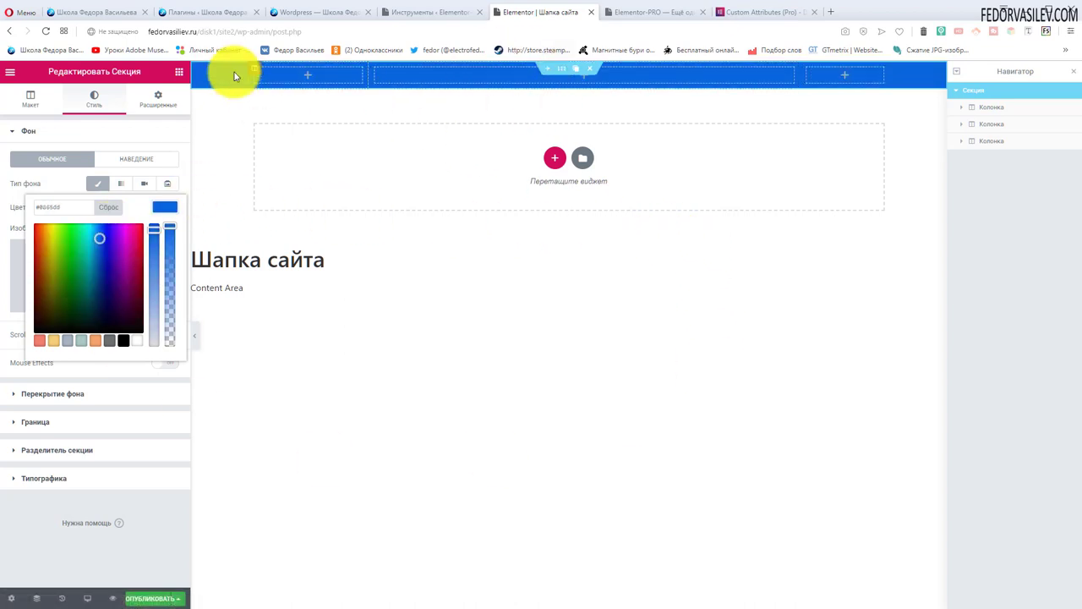
{"action": "left_click", "coordinate": [213, 125]}
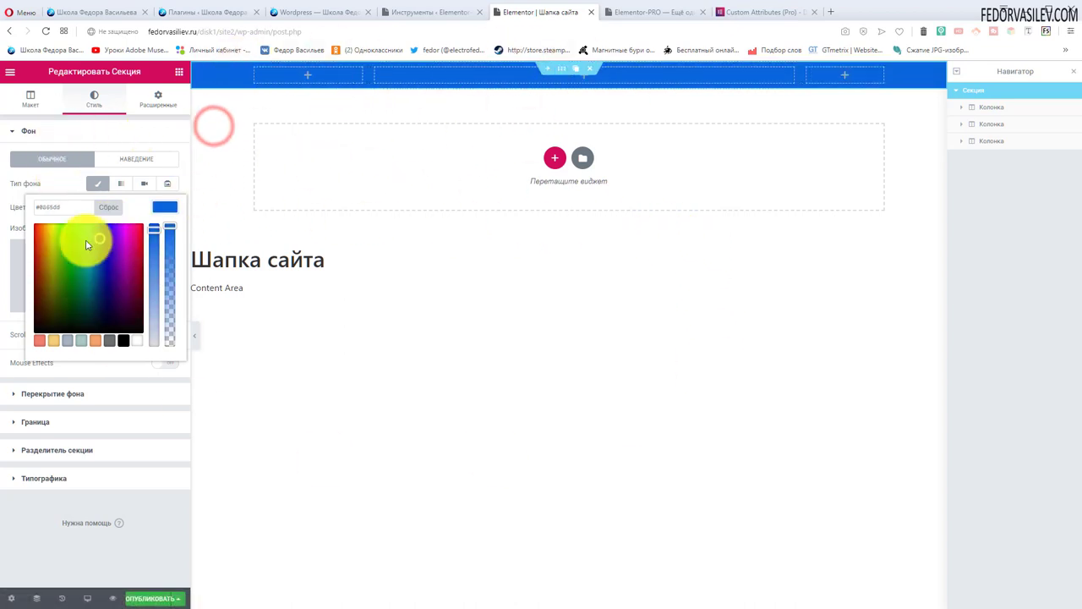
Step: Add a Nav Menu widget to the header's wide middle column
{"action": "left_click", "coordinate": [11, 73]}
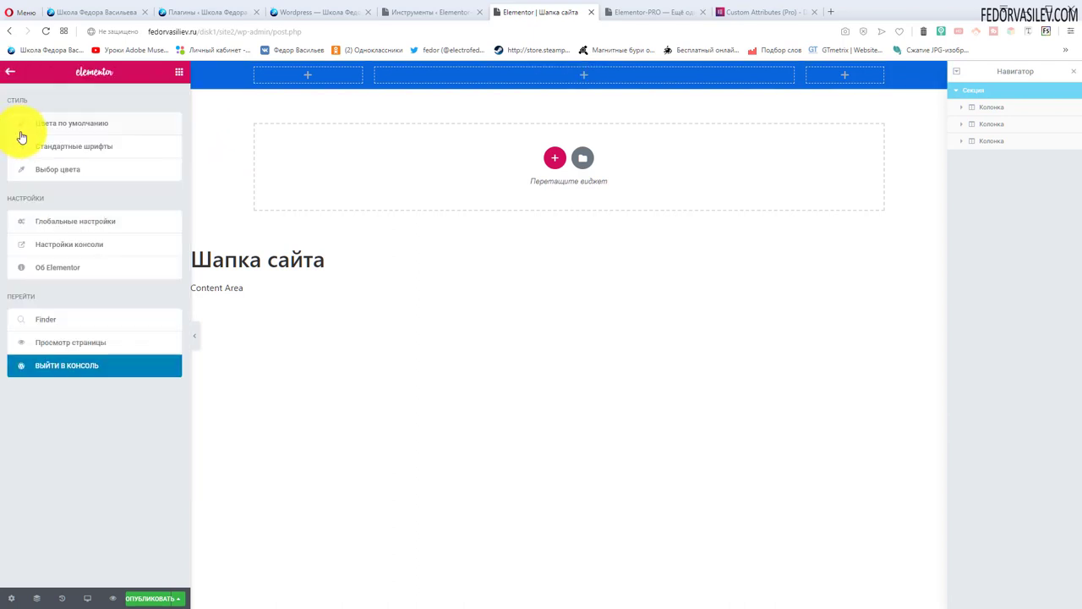
{"action": "left_click", "coordinate": [11, 73]}
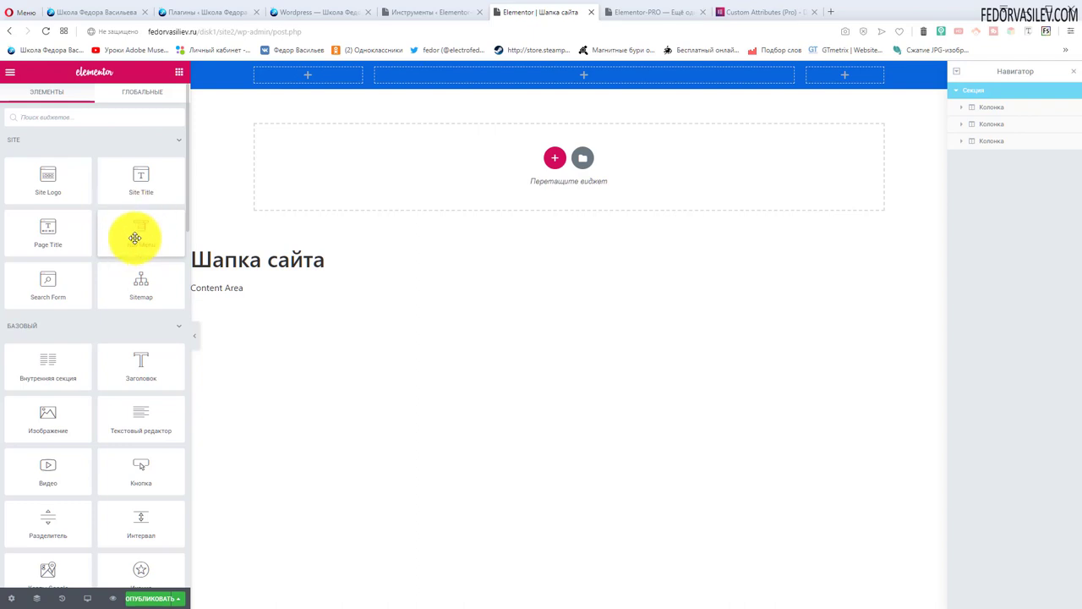
{"action": "left_click_drag", "start_coordinate": [135, 238], "coordinate": [442, 90]}
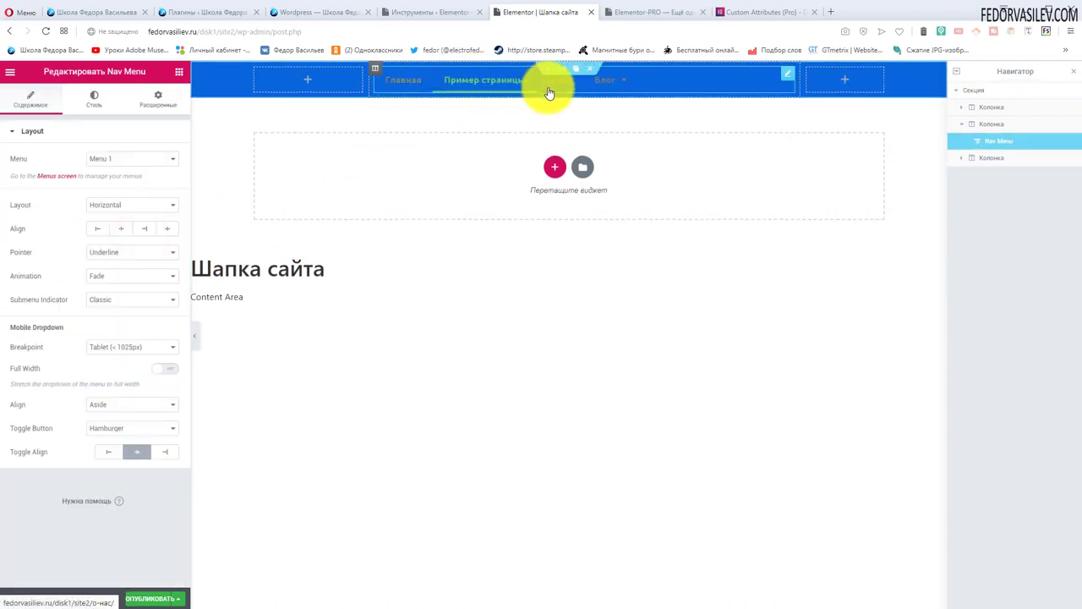
{"action": "mouse_move", "coordinate": [615, 86]}
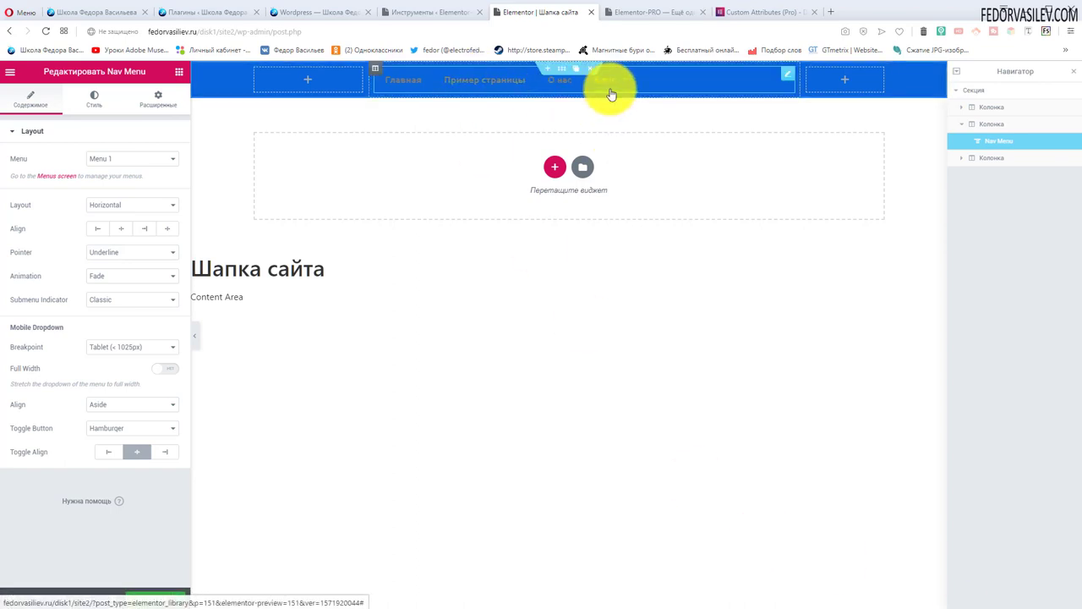
Step: Add a Site Logo widget to the header's narrow column before the navigation menu
{"action": "left_click", "coordinate": [13, 75]}
{"action": "left_click", "coordinate": [12, 70]}
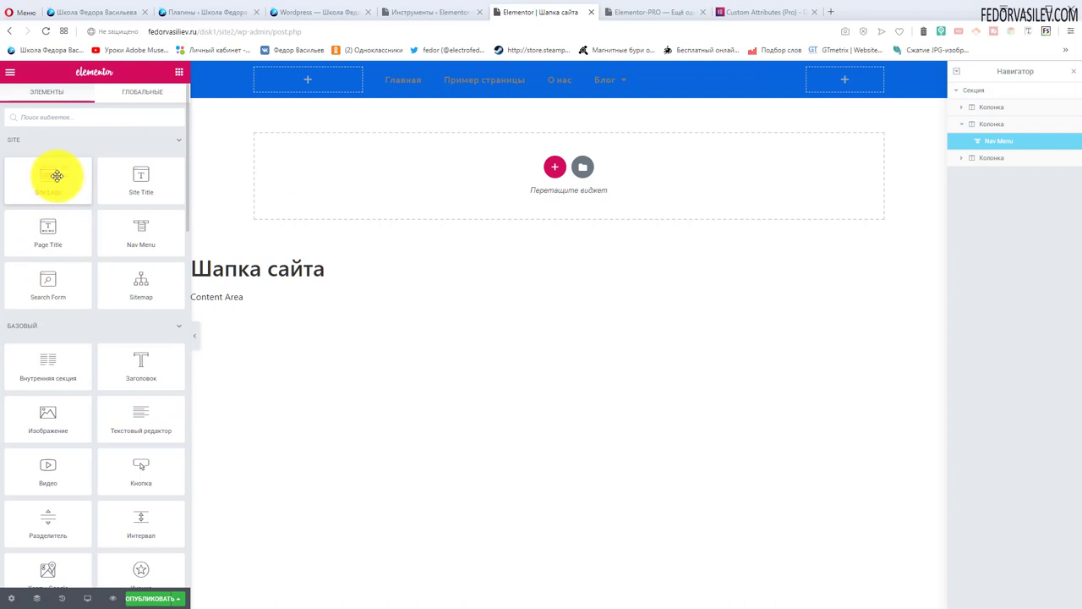
{"action": "left_click_drag", "start_coordinate": [45, 180], "coordinate": [303, 82]}
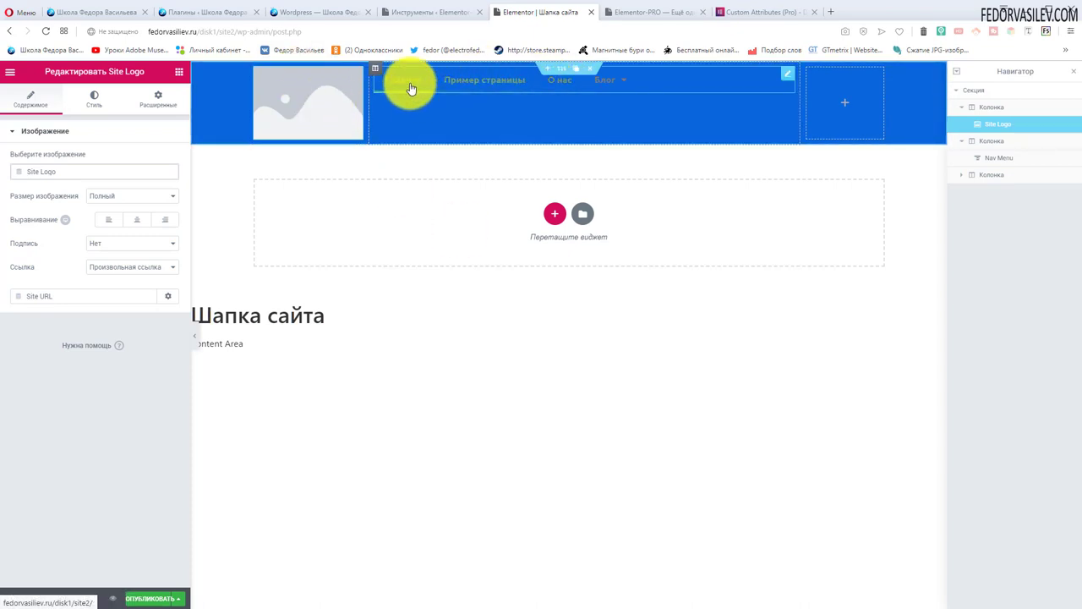
Step: Set the Nav Menu's normal text colour to white (#ffffff)
{"action": "left_click", "coordinate": [785, 73]}
{"action": "left_click", "coordinate": [94, 99]}
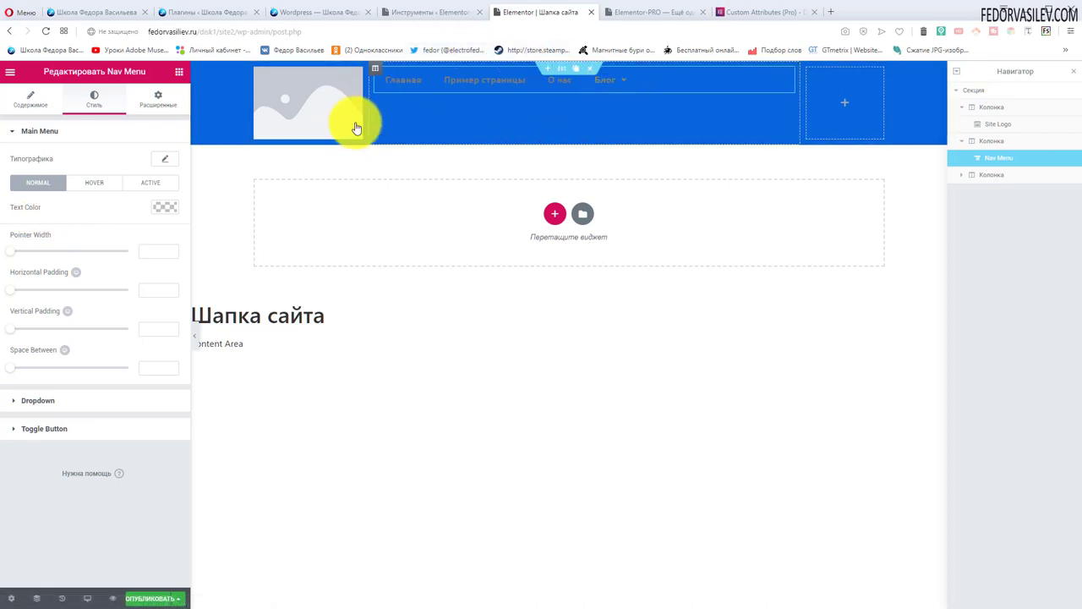
{"action": "left_click", "coordinate": [161, 211]}
{"action": "left_click", "coordinate": [50, 341]}
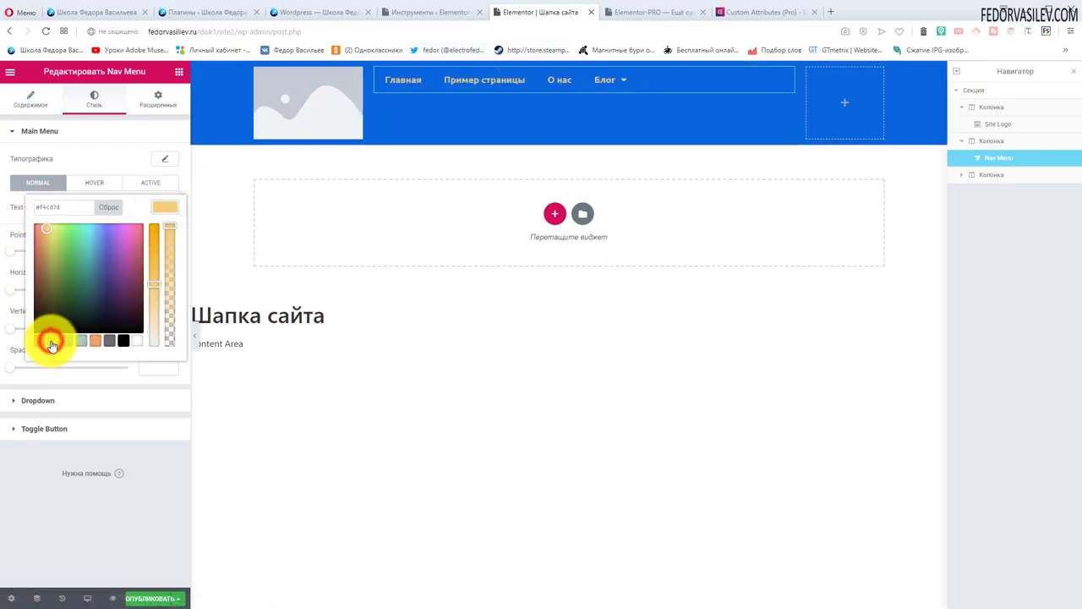
{"action": "left_click", "coordinate": [136, 340]}
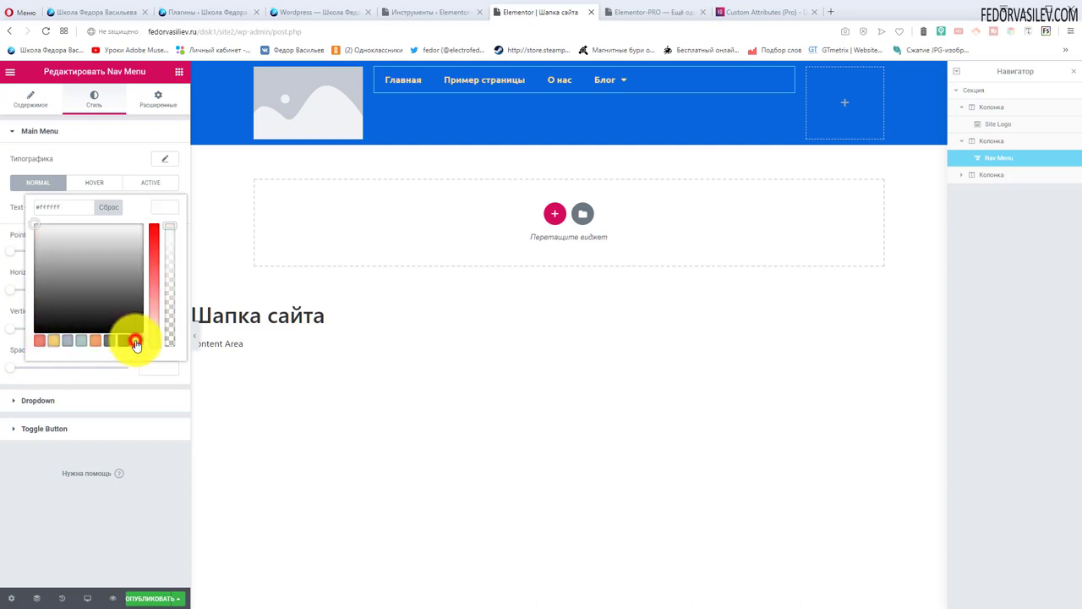
Step: Add a Search Form widget to the empty column after the navigation menu
{"action": "left_click", "coordinate": [536, 410]}
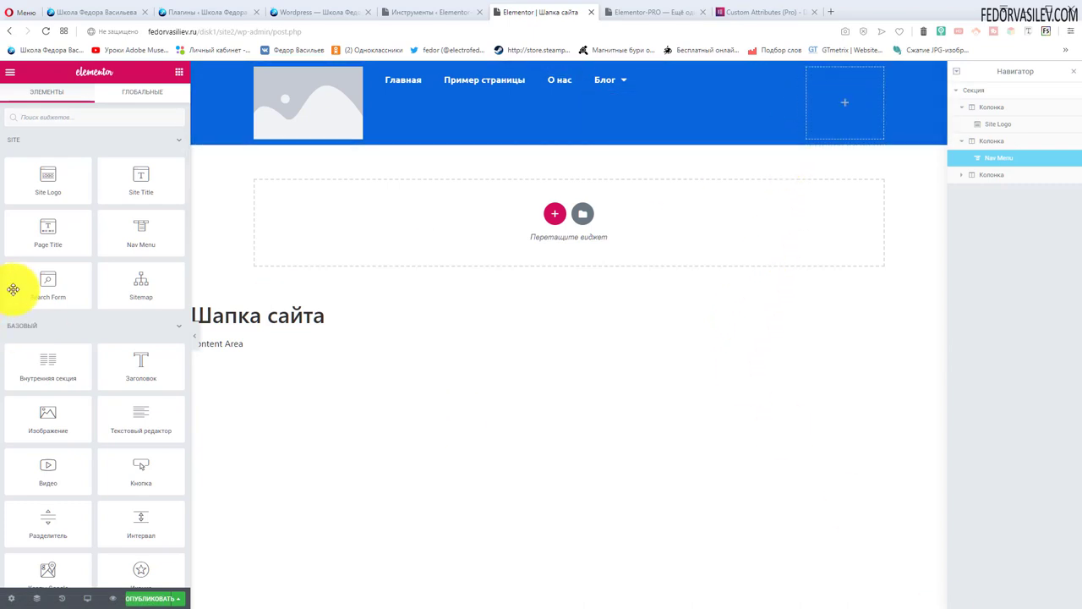
{"action": "left_click_drag", "start_coordinate": [39, 282], "coordinate": [835, 106]}
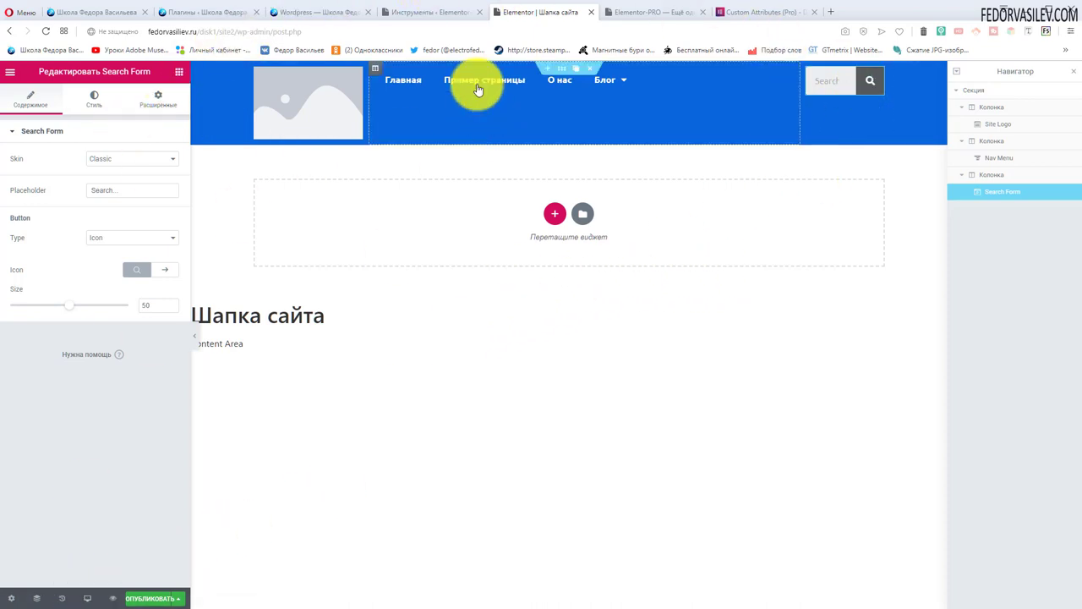
Step: Preview the header in the tablet (Планшет) and phone (Телефон) layouts and return to the desktop view (Компьютер)
{"action": "left_click", "coordinate": [87, 598]}
{"action": "left_click", "coordinate": [56, 547]}
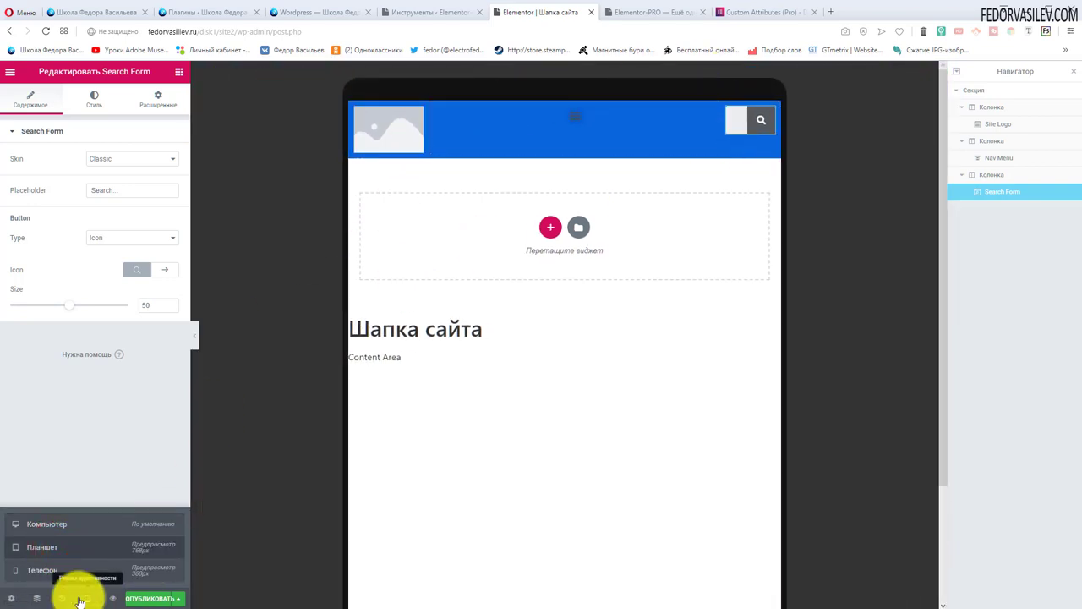
{"action": "left_click", "coordinate": [38, 570]}
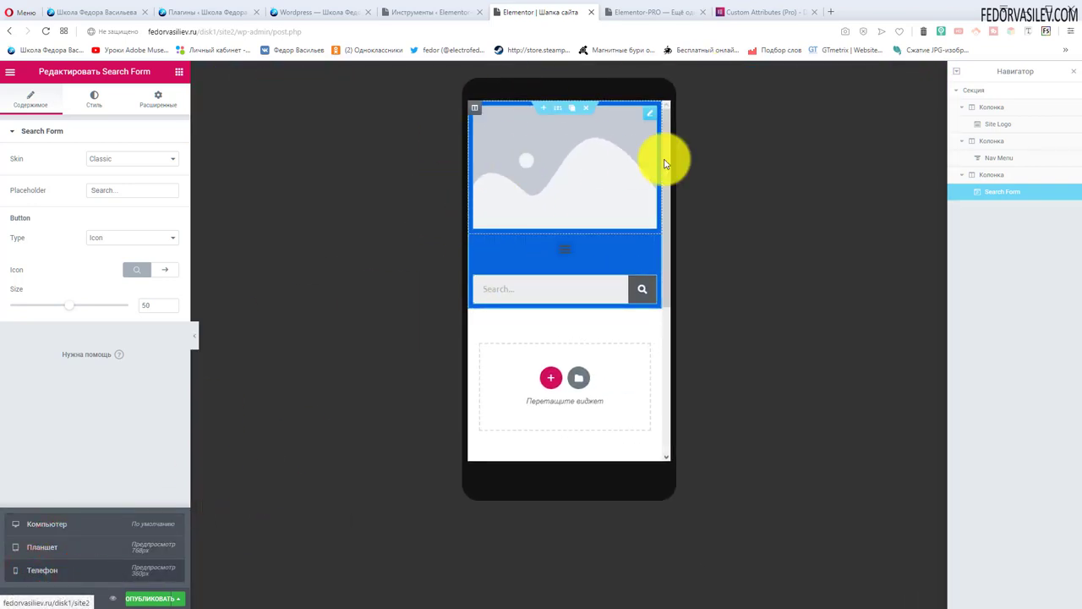
{"action": "left_click", "coordinate": [46, 525]}
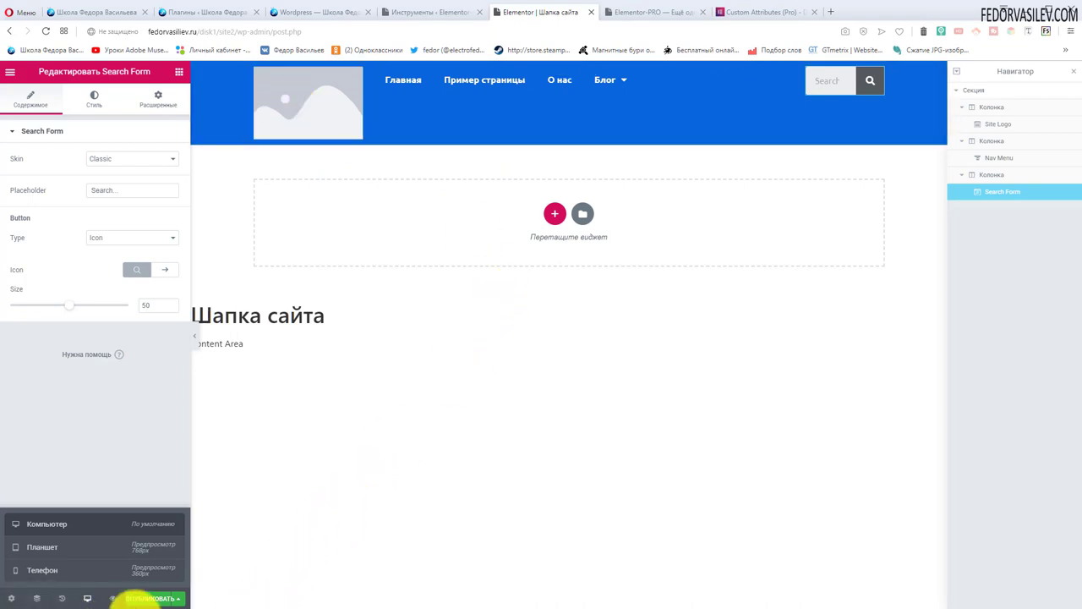
Step: Open the header template's publish settings and add a display condition that includes Entire Site
{"action": "left_click", "coordinate": [180, 598]}
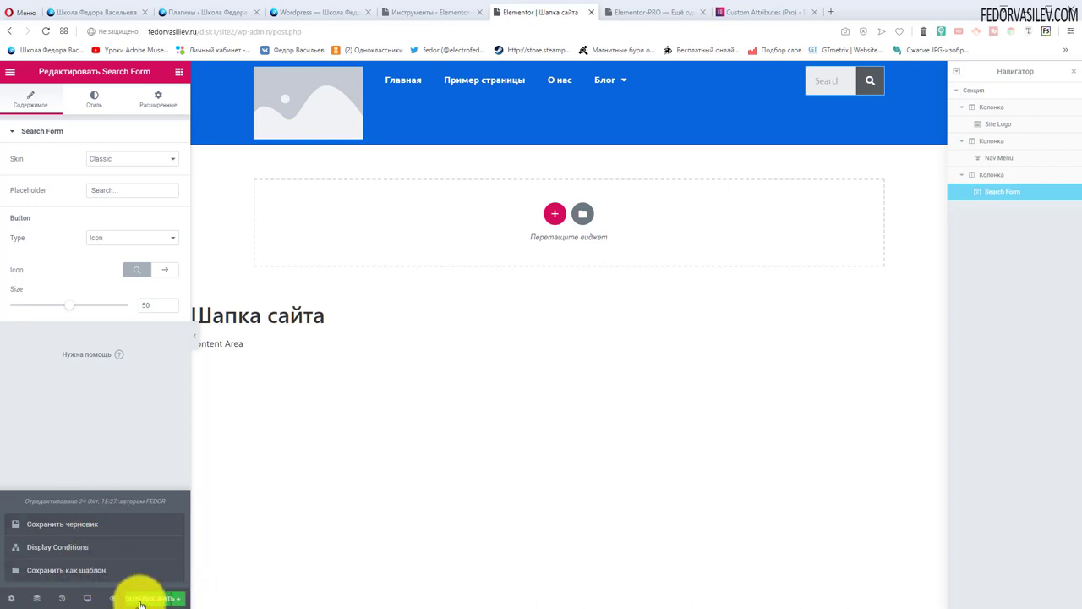
{"action": "left_click", "coordinate": [142, 600]}
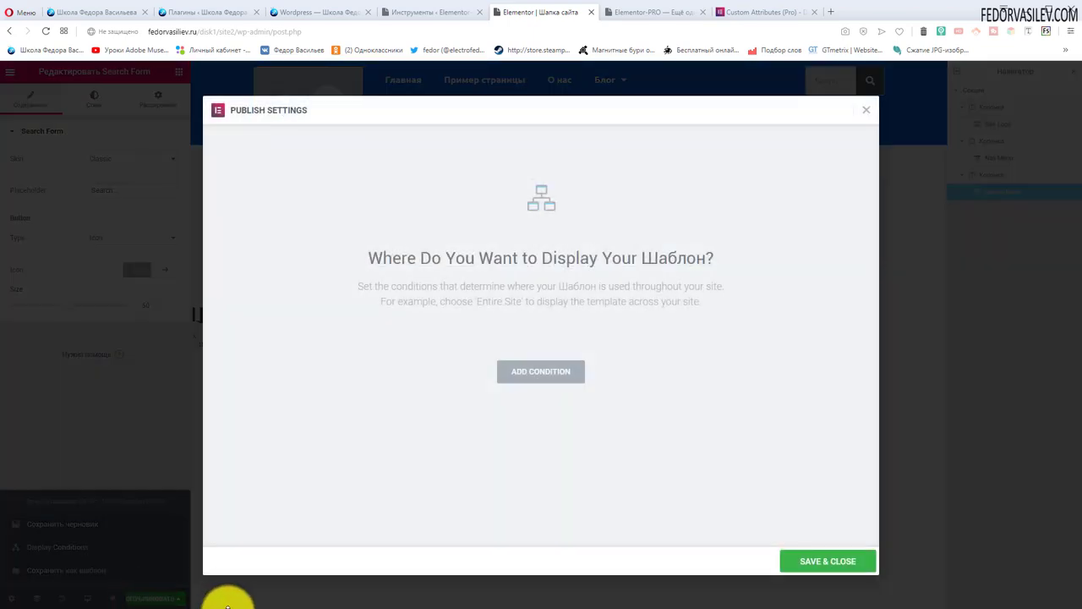
{"action": "left_click", "coordinate": [228, 606]}
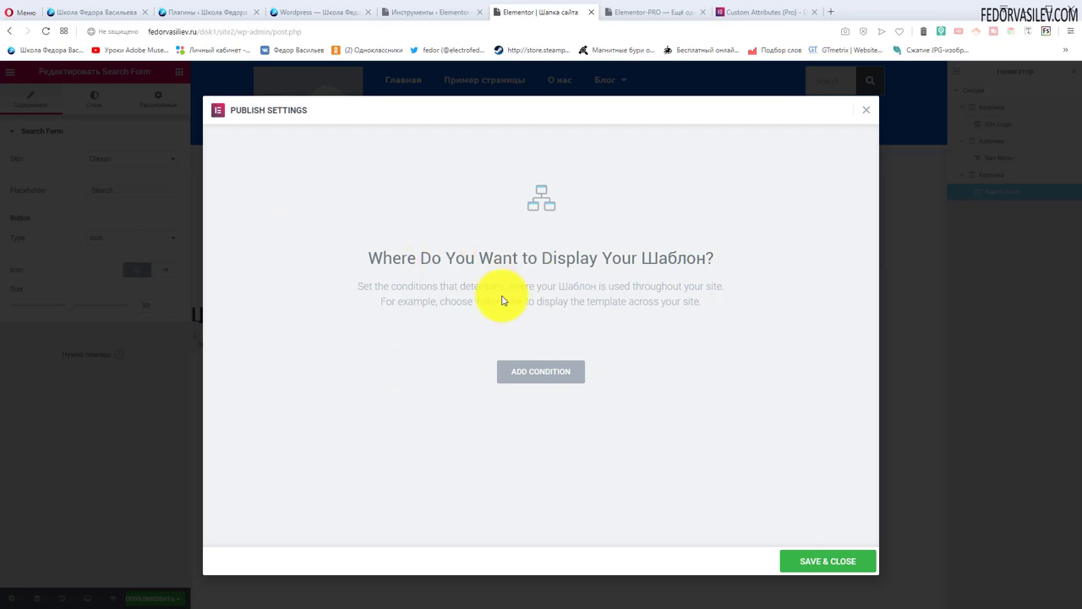
{"action": "left_click", "coordinate": [525, 387]}
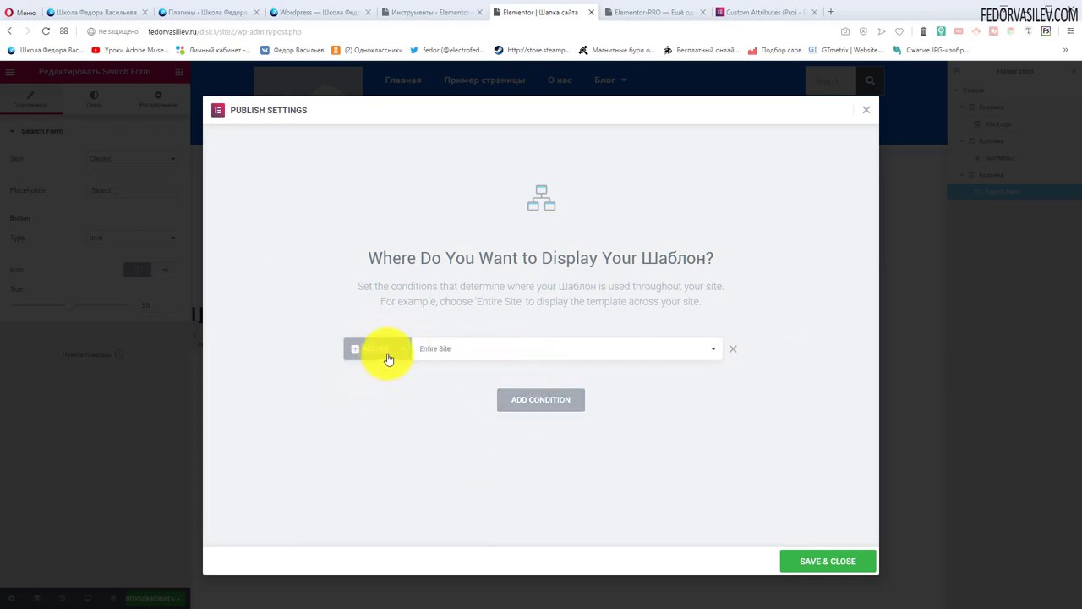
{"action": "left_click", "coordinate": [448, 354]}
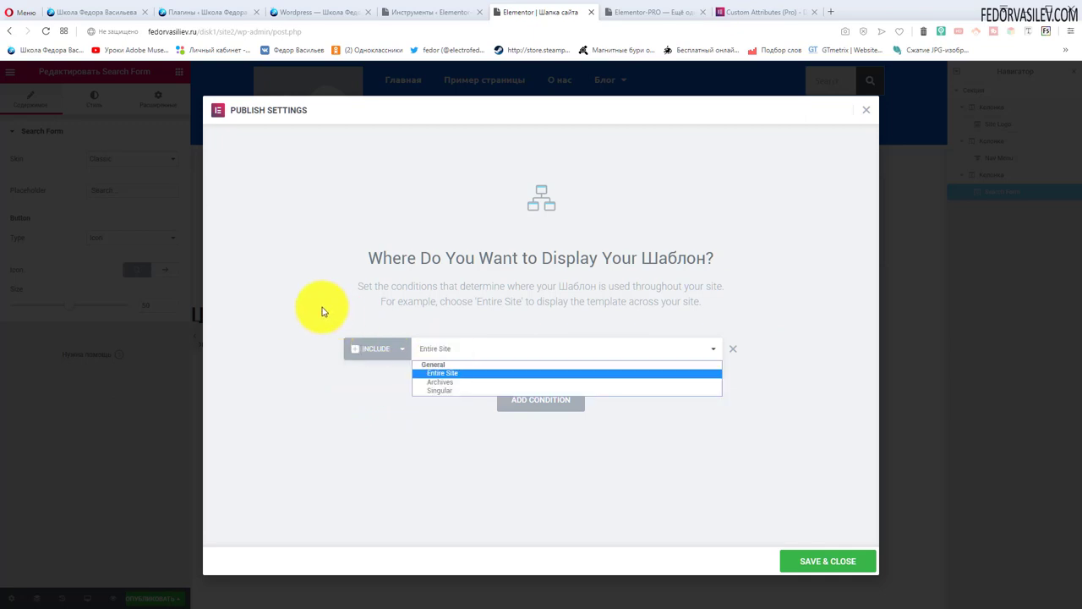
{"action": "left_click", "coordinate": [304, 289]}
Step: Add two extra display conditions and remove them again, keeping only the first Entire Site condition
{"action": "left_click", "coordinate": [536, 399]}
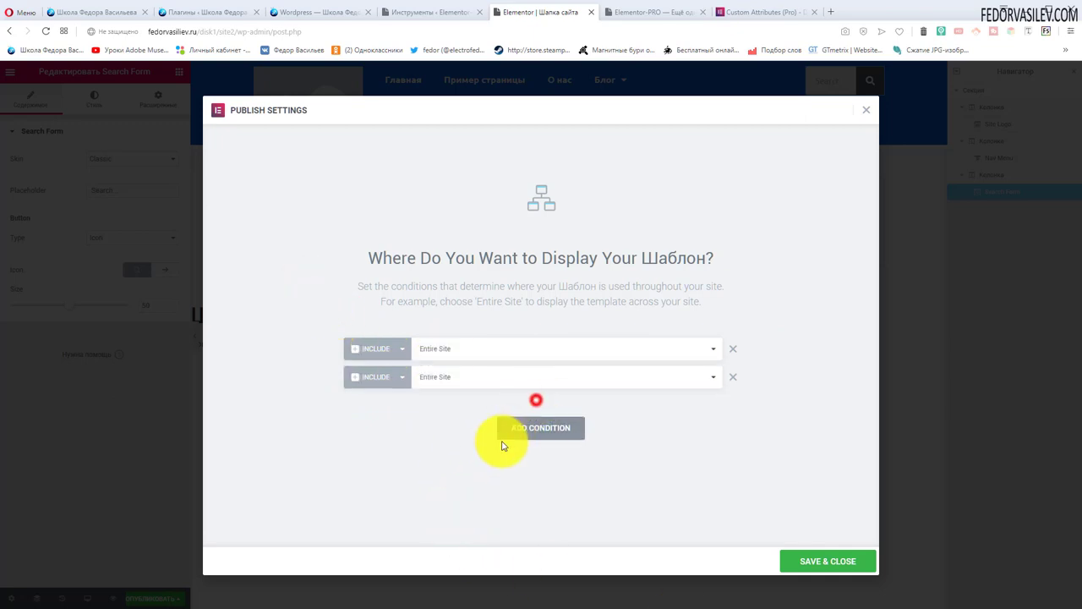
{"action": "left_click", "coordinate": [538, 429]}
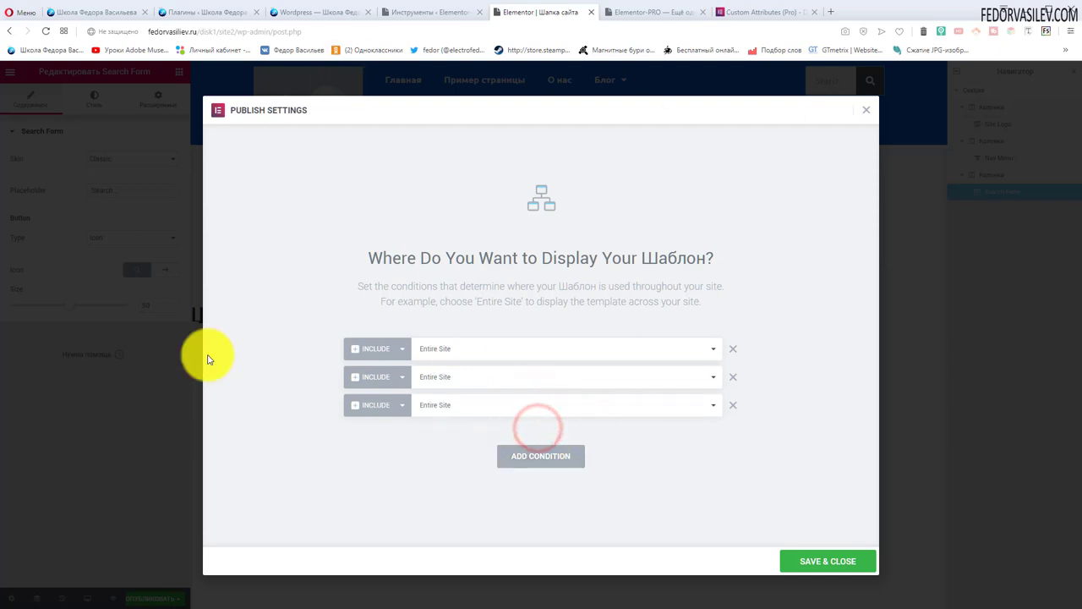
{"action": "left_click", "coordinate": [733, 405]}
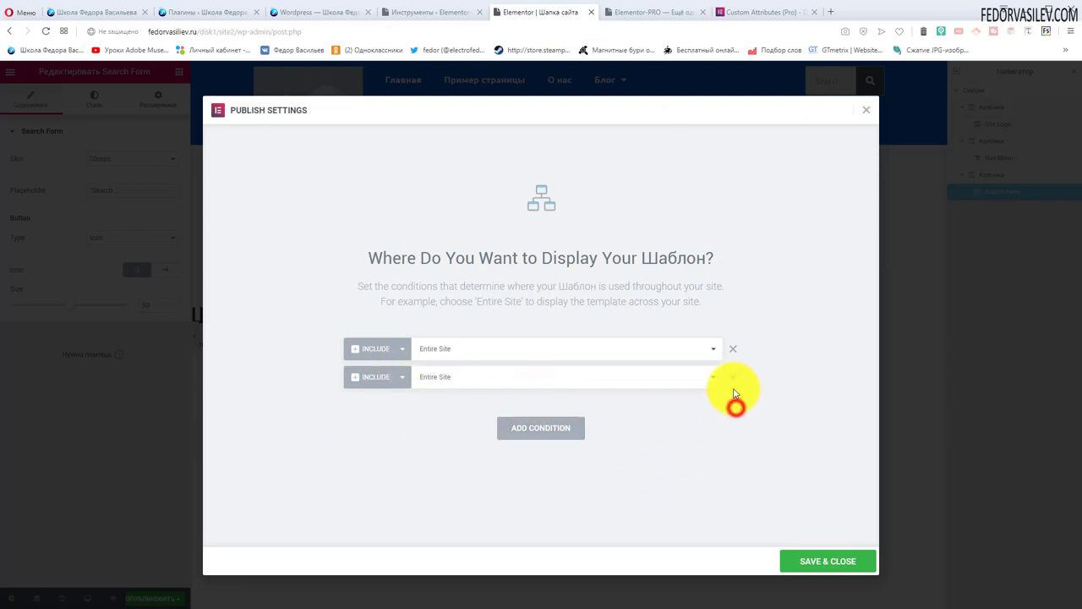
{"action": "left_click", "coordinate": [733, 377]}
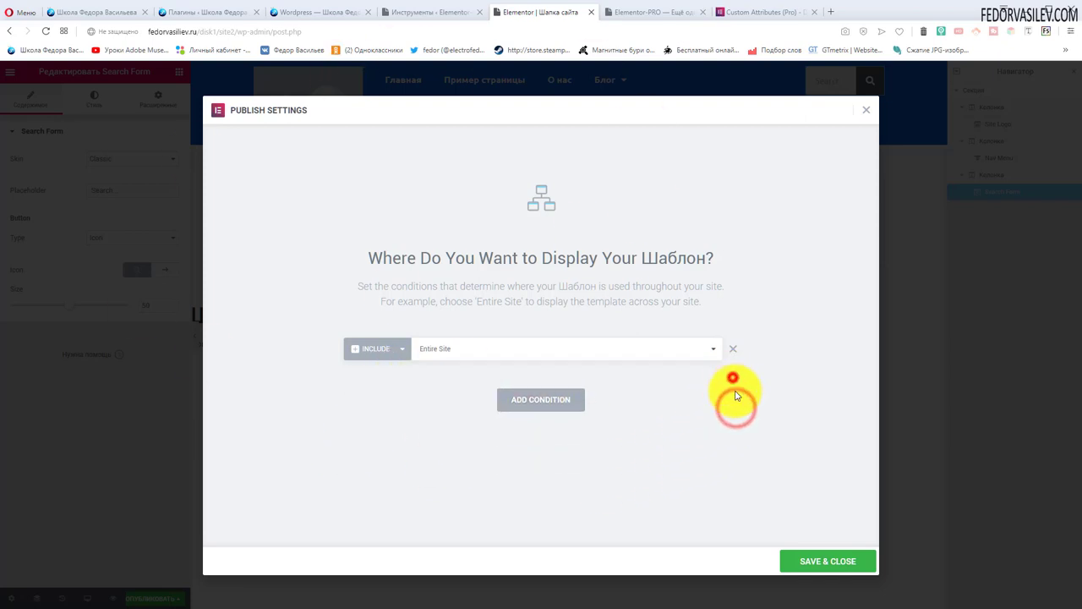
Step: Examine the condition's Include/Exclude choices and its location options, leaving Include and Entire Site selected
{"action": "left_click", "coordinate": [378, 352]}
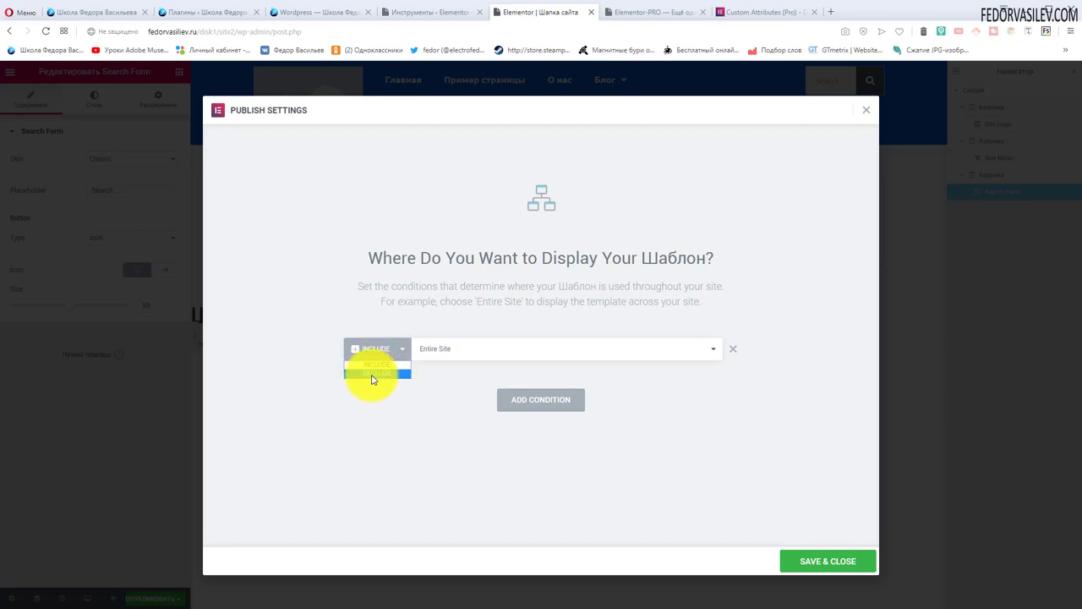
{"action": "left_click", "coordinate": [425, 390]}
{"action": "left_click", "coordinate": [429, 351]}
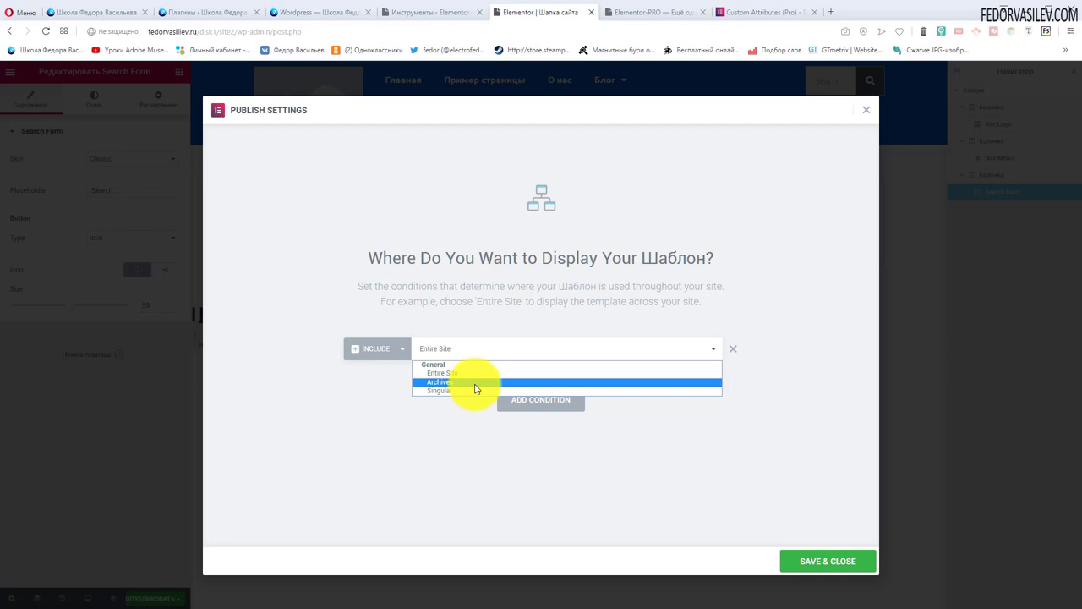
{"action": "left_click", "coordinate": [375, 390]}
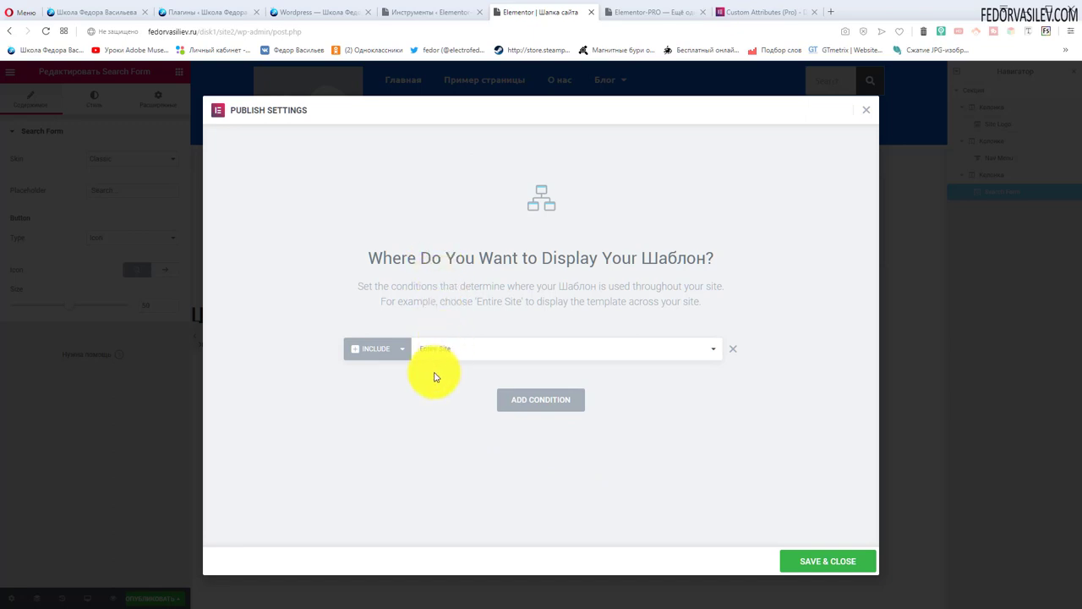
Step: Keep the header template's condition at Include, Entire Site and save and close the publish settings
{"action": "left_click", "coordinate": [394, 348]}
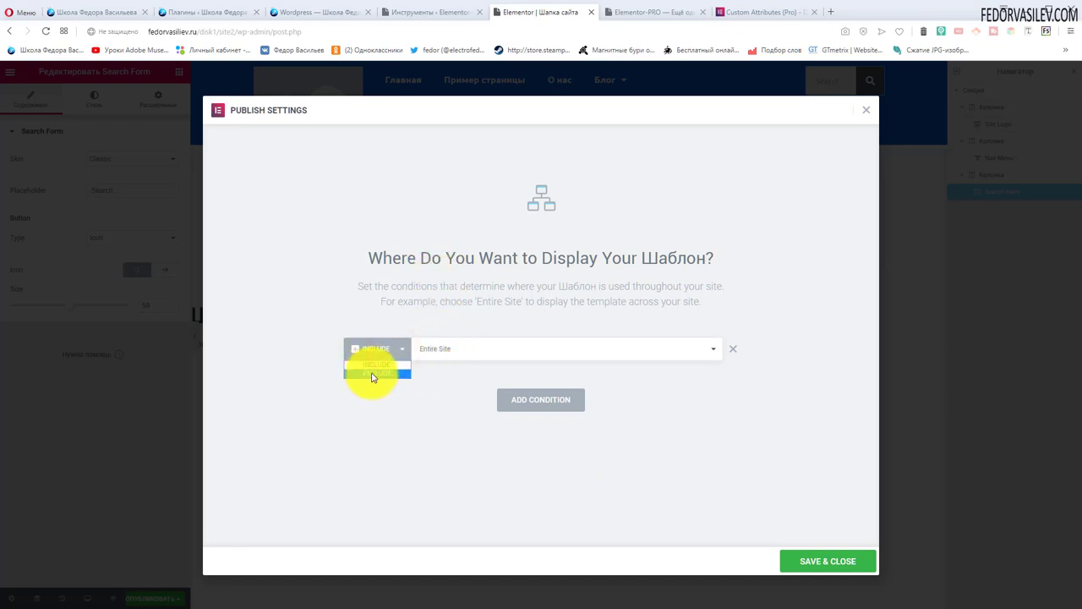
{"action": "left_click", "coordinate": [449, 370]}
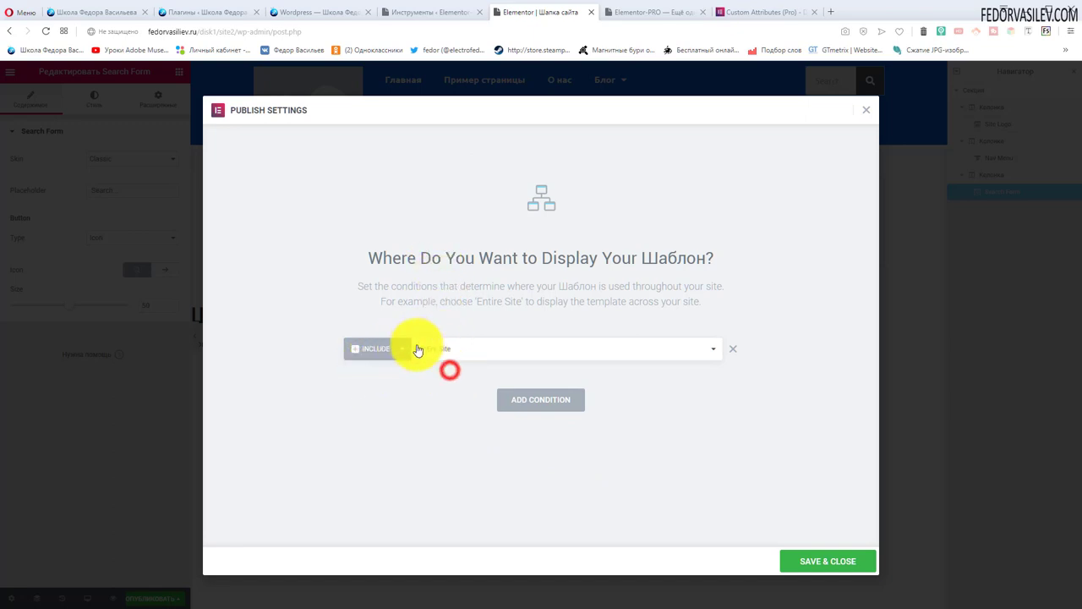
{"action": "left_click", "coordinate": [440, 349]}
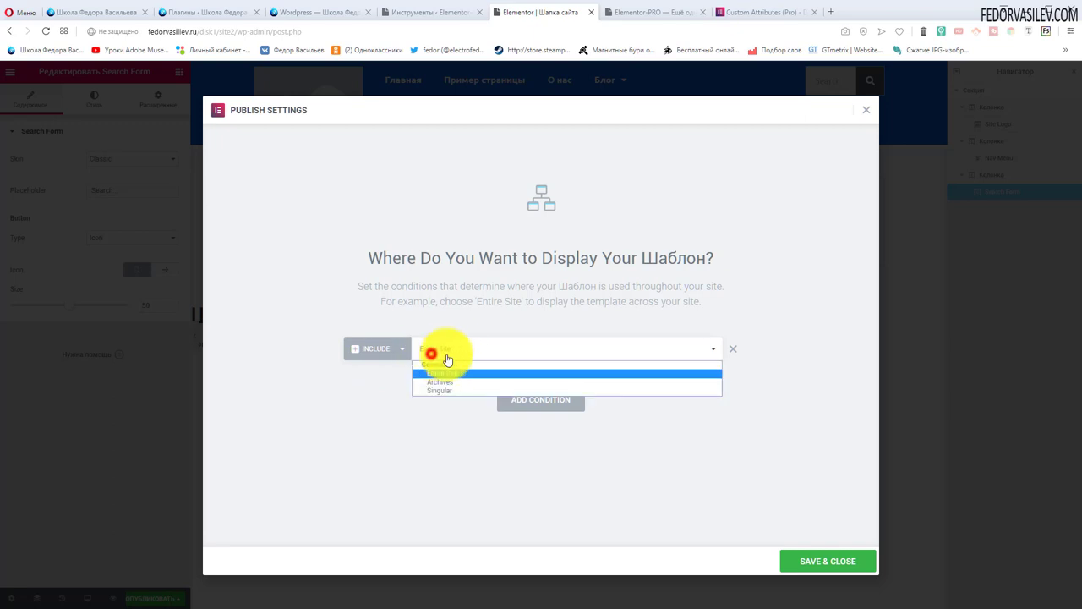
{"action": "left_click", "coordinate": [439, 373]}
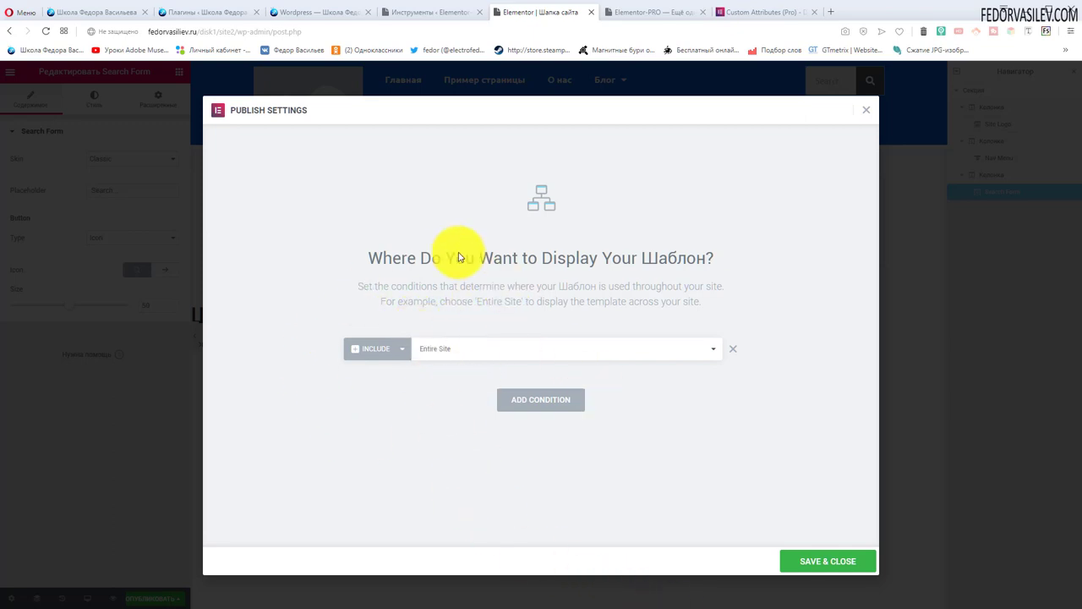
{"action": "left_click", "coordinate": [835, 562]}
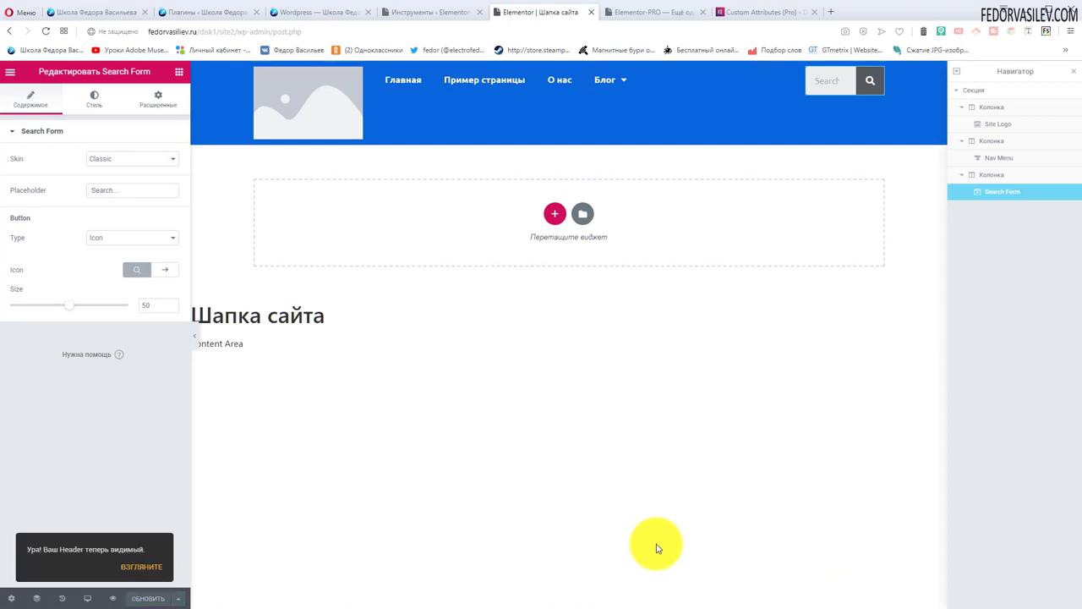
Step: Reopen the header template's display conditions, check the Include/Exclude choice, and save them with Include and Entire Site kept
{"action": "left_click", "coordinate": [96, 574]}
{"action": "key", "text": "Escape"}
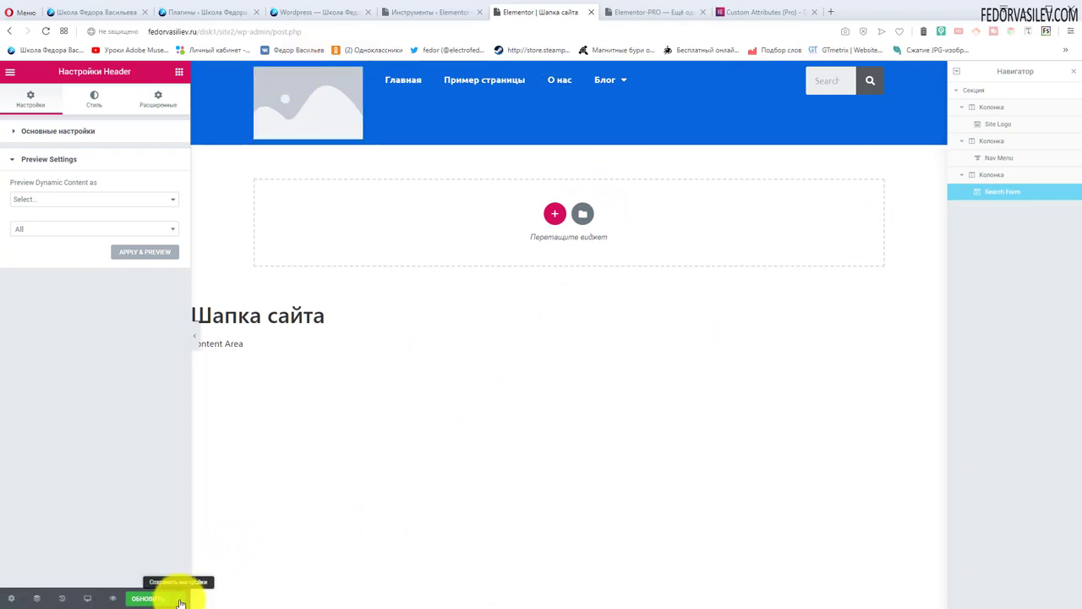
{"action": "left_click", "coordinate": [180, 602]}
{"action": "left_click", "coordinate": [77, 548]}
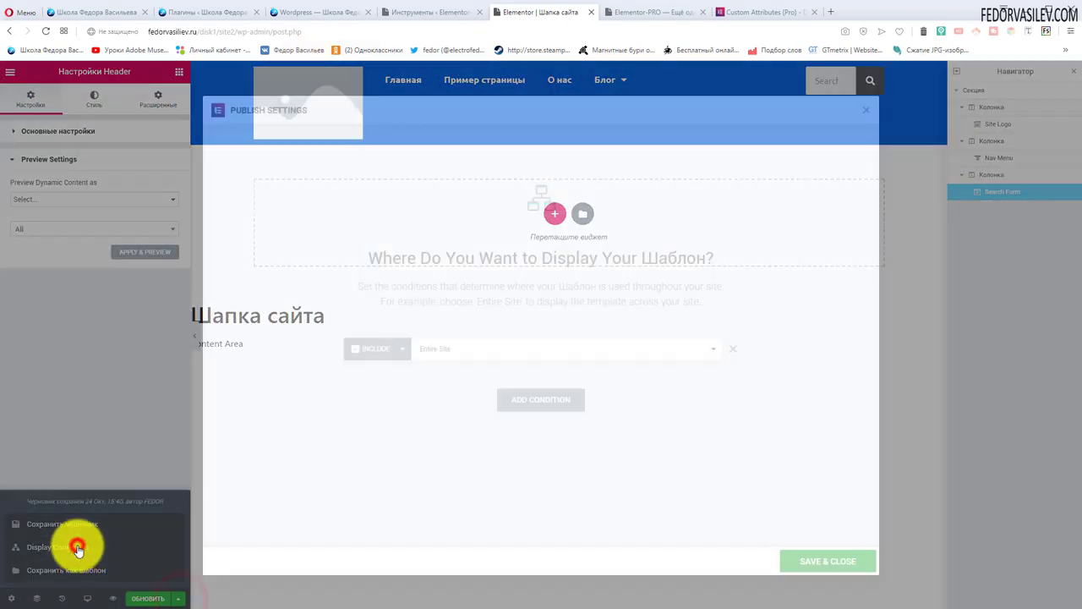
{"action": "left_click", "coordinate": [394, 348]}
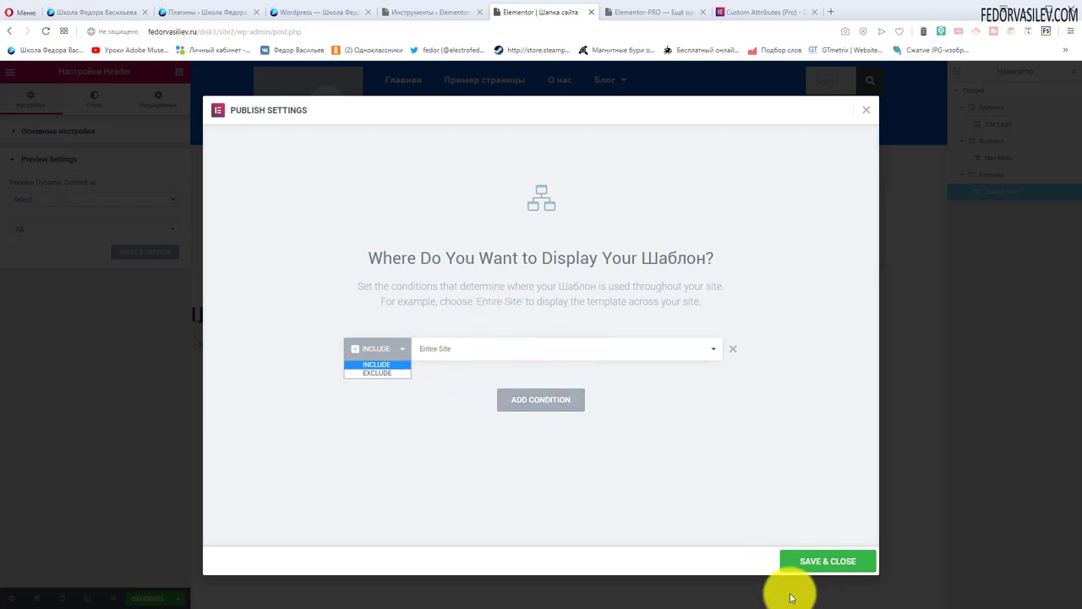
{"action": "left_click", "coordinate": [799, 561]}
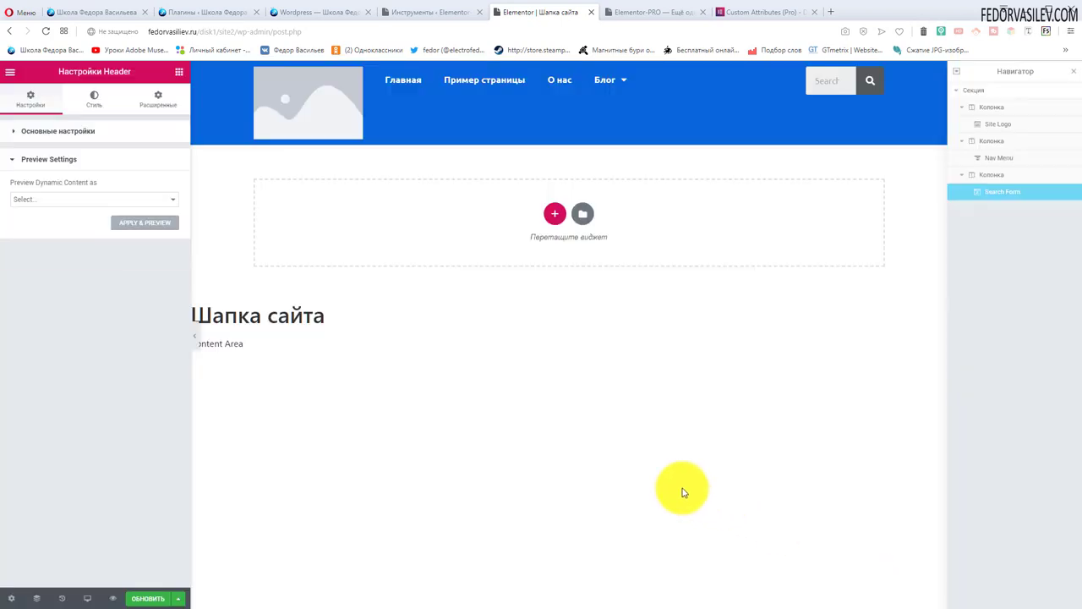
Step: Exit the editor to the WordPress console, list the published templates and open Шапка сайта for editing in Elementor
{"action": "left_click", "coordinate": [10, 72]}
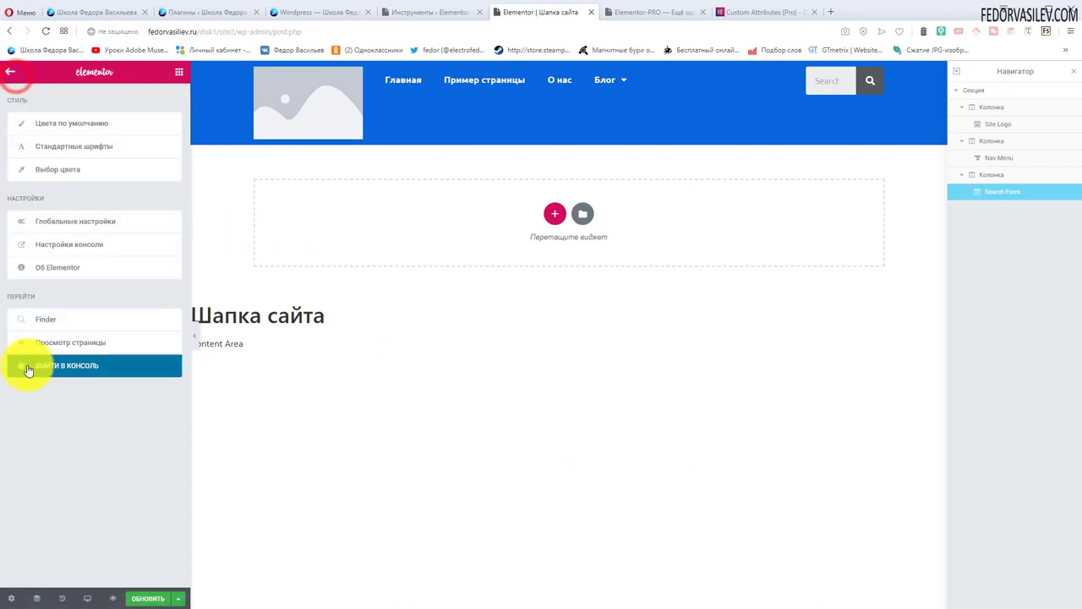
{"action": "left_click", "coordinate": [28, 367]}
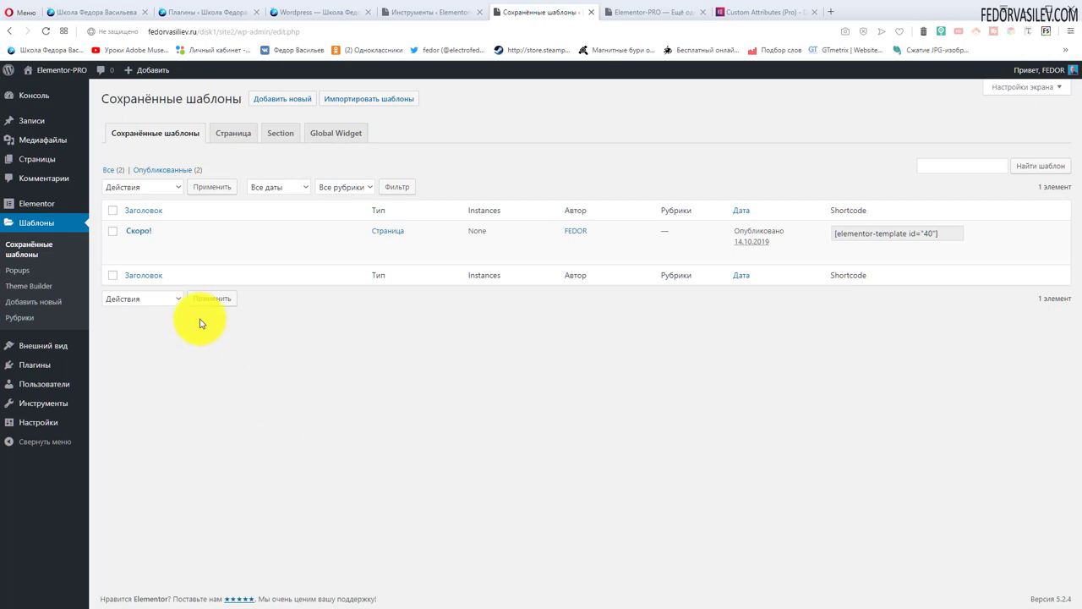
{"action": "left_click", "coordinate": [176, 171]}
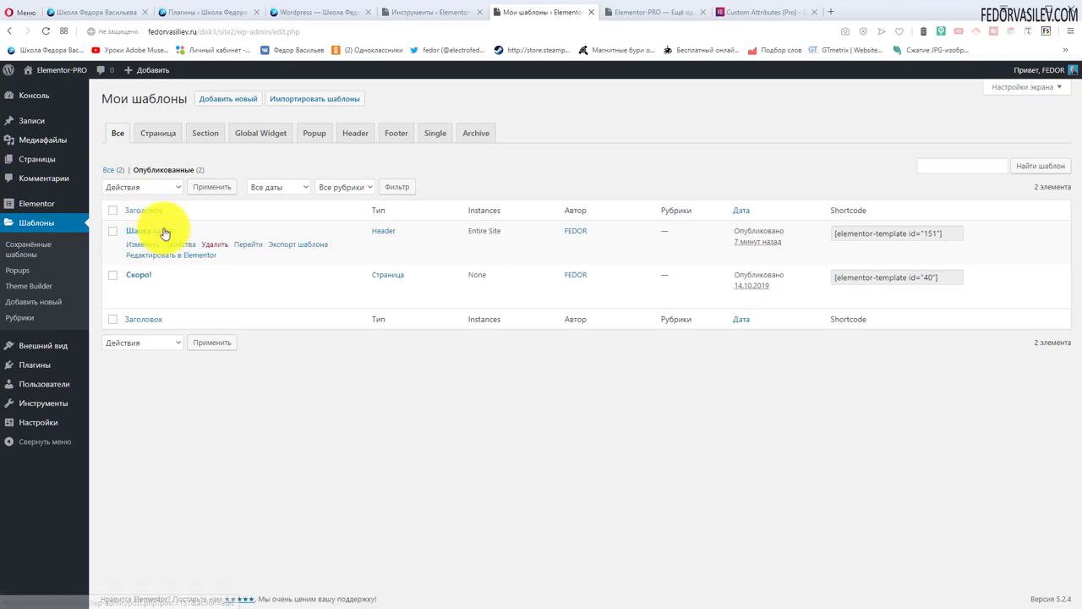
{"action": "left_click", "coordinate": [206, 255]}
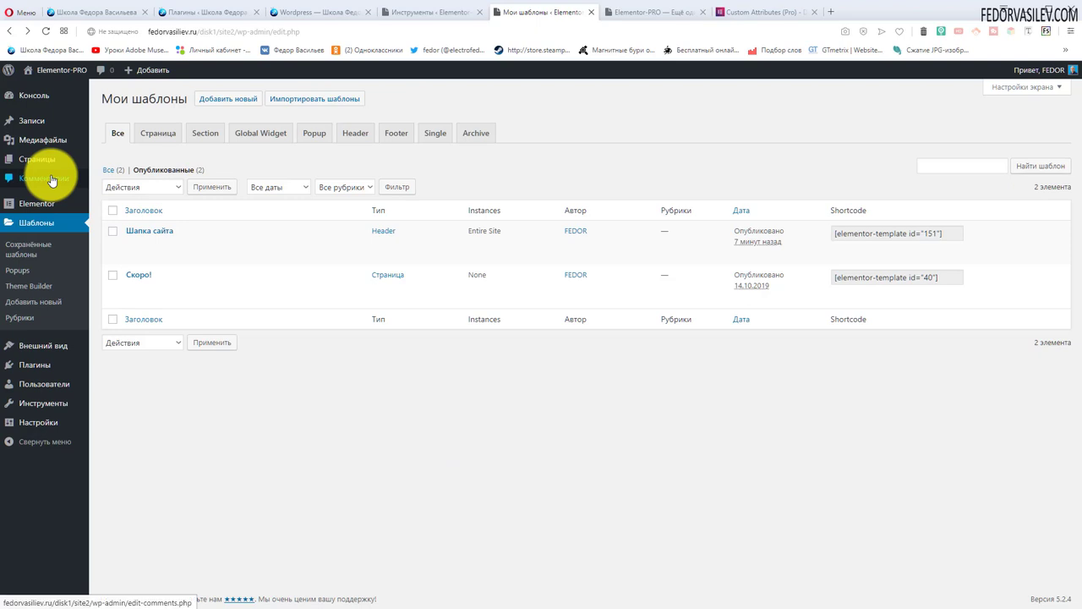
Step: Open the О нас page in Elementor, hide its title in the page settings and update the page
{"action": "mouse_move", "coordinate": [46, 160]}
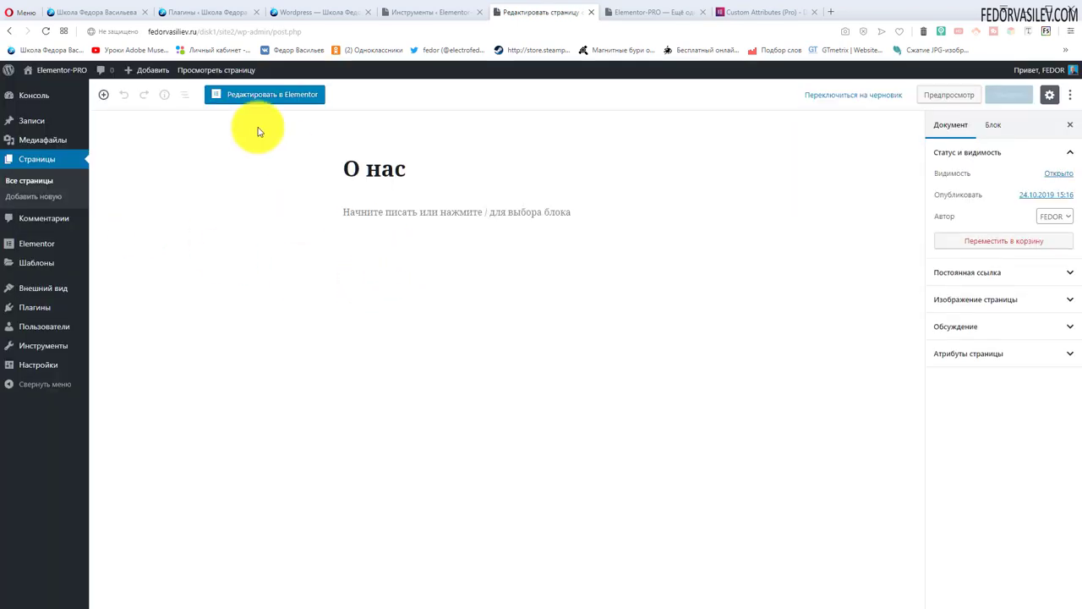
{"action": "left_click", "coordinate": [247, 95]}
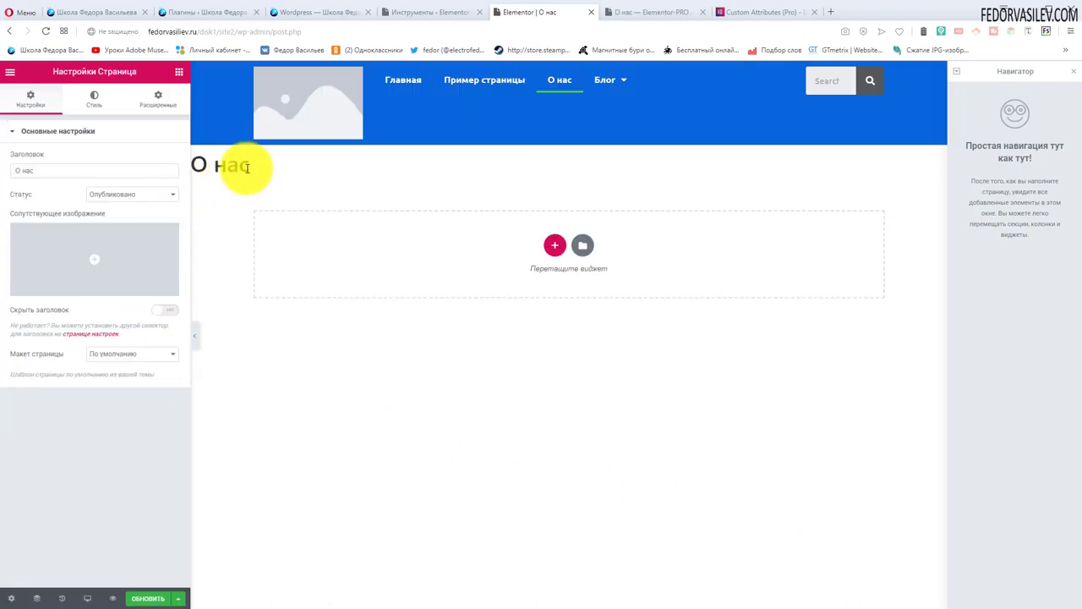
{"action": "left_click_drag", "start_coordinate": [253, 166], "coordinate": [222, 164]}
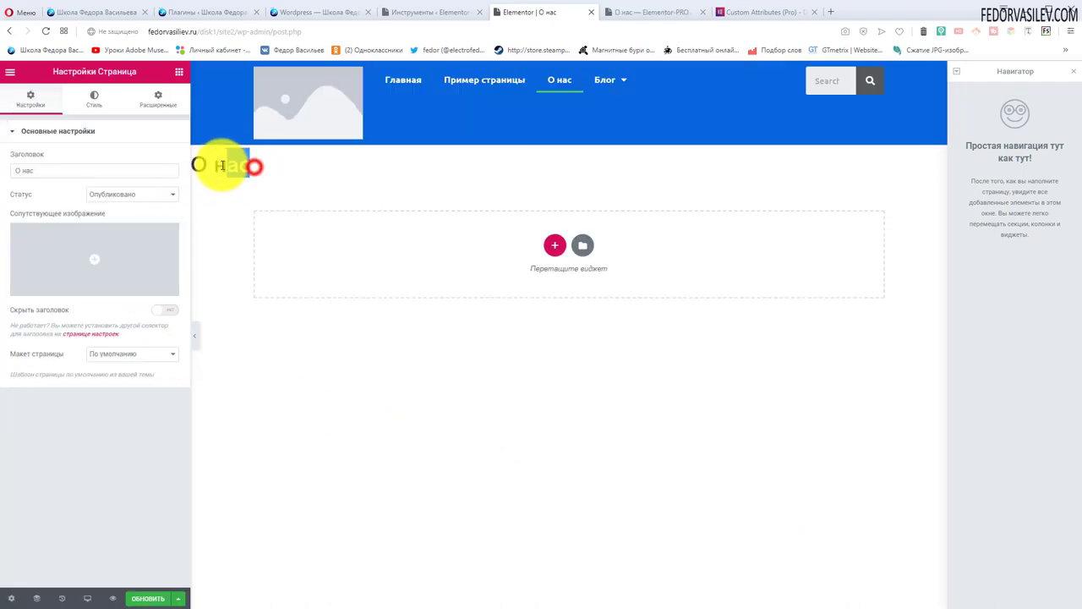
{"action": "left_click", "coordinate": [234, 161]}
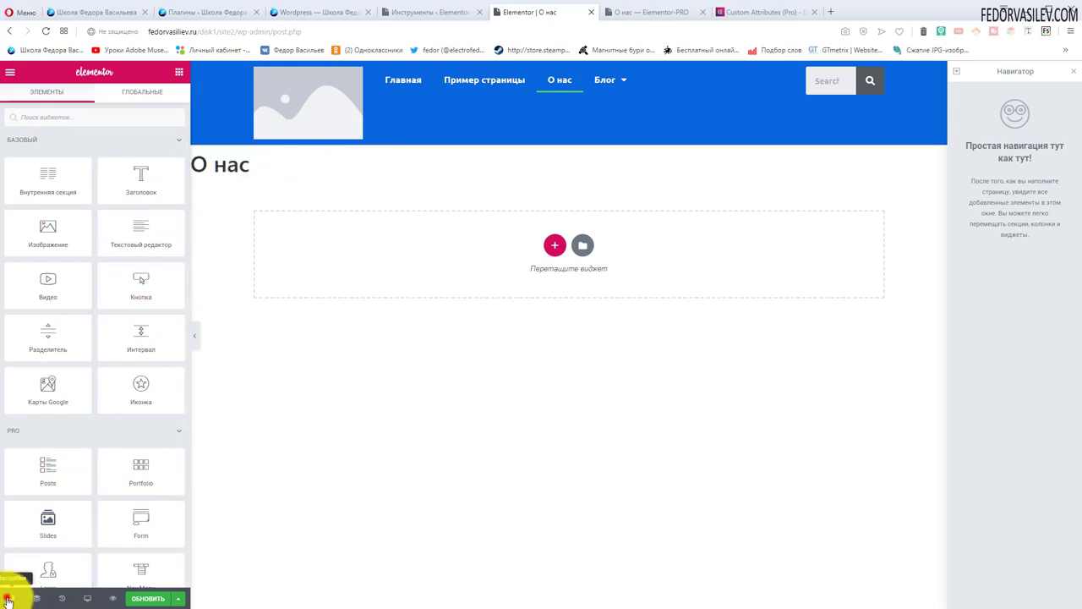
{"action": "left_click", "coordinate": [8, 599]}
{"action": "left_click", "coordinate": [166, 310]}
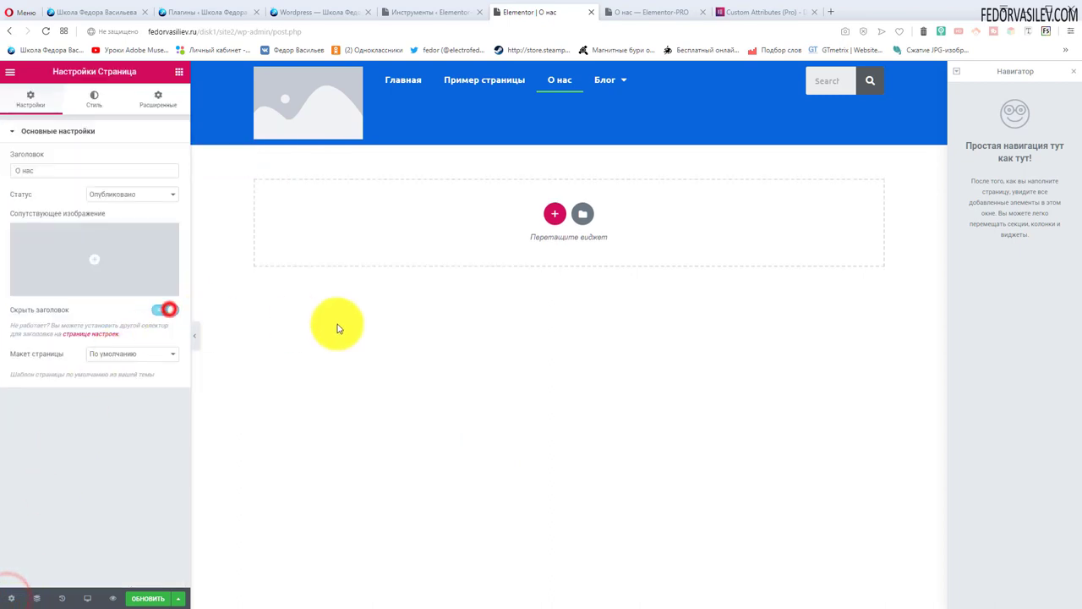
{"action": "left_click", "coordinate": [141, 598]}
Step: View the О нас page on the live site and check the header's search field and Блог dropdown
{"action": "key", "text": "ctrl+Tab"}
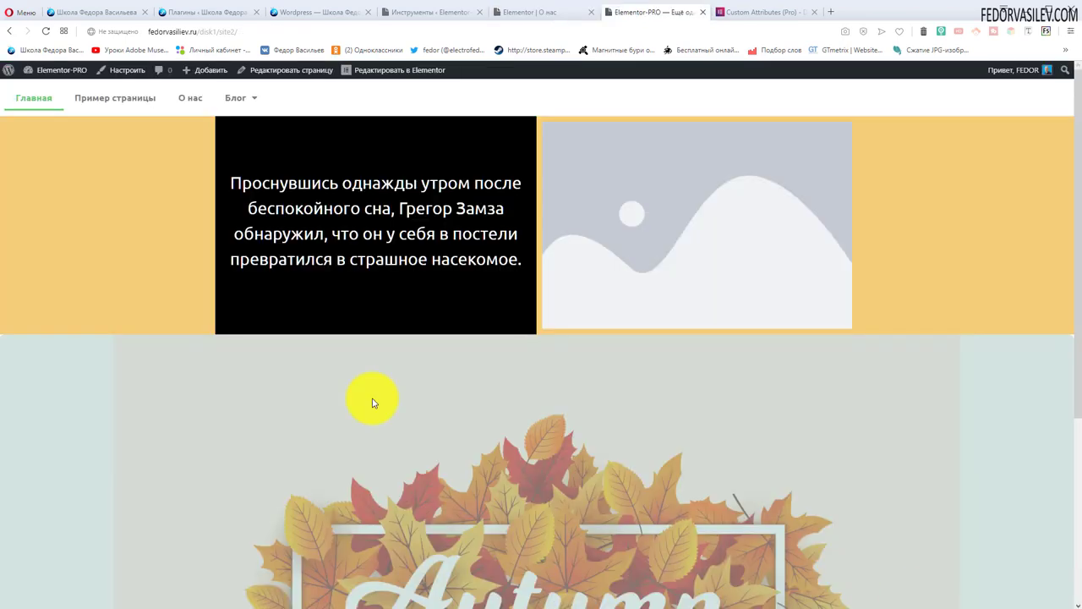
{"action": "scroll", "coordinate": [181, 211], "scroll_direction": "down", "scroll_amount": 2}
{"action": "scroll", "coordinate": [177, 210], "scroll_direction": "up", "scroll_amount": 2}
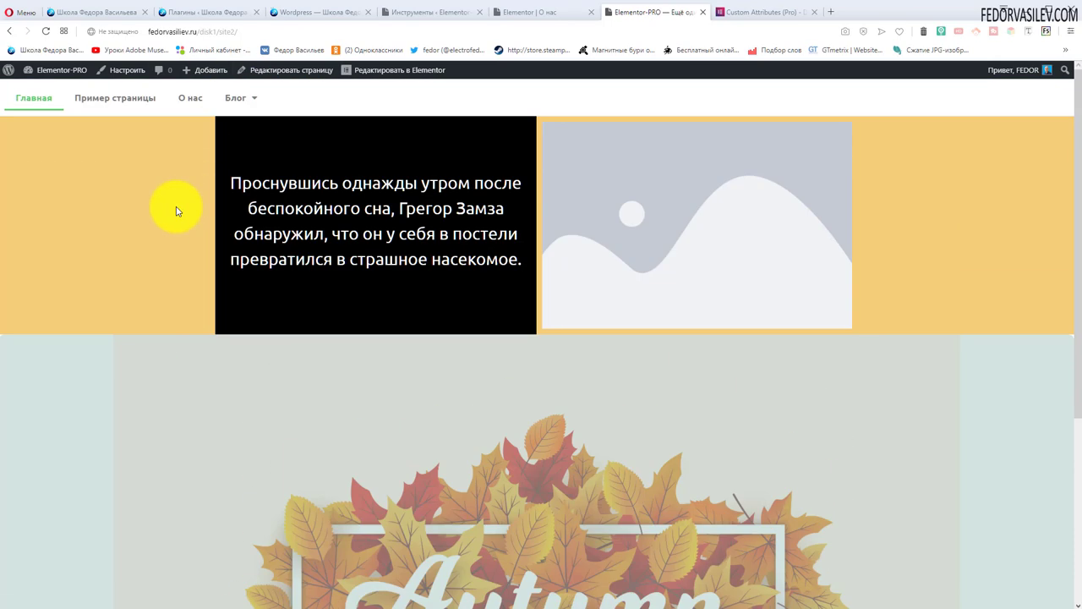
{"action": "left_click", "coordinate": [188, 98]}
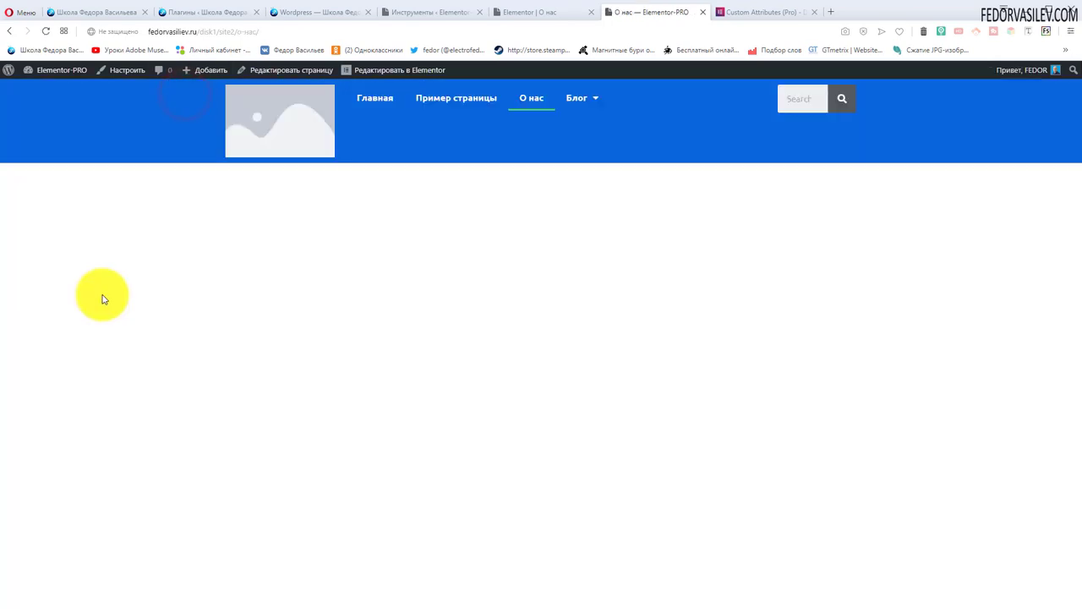
{"action": "left_click", "coordinate": [796, 99]}
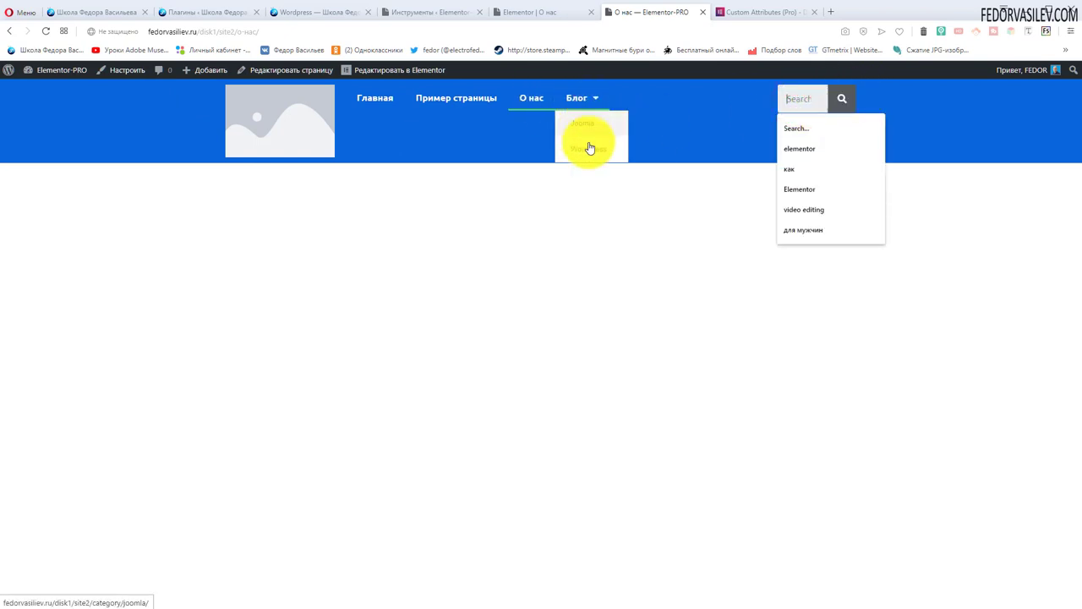
{"action": "left_click", "coordinate": [411, 315]}
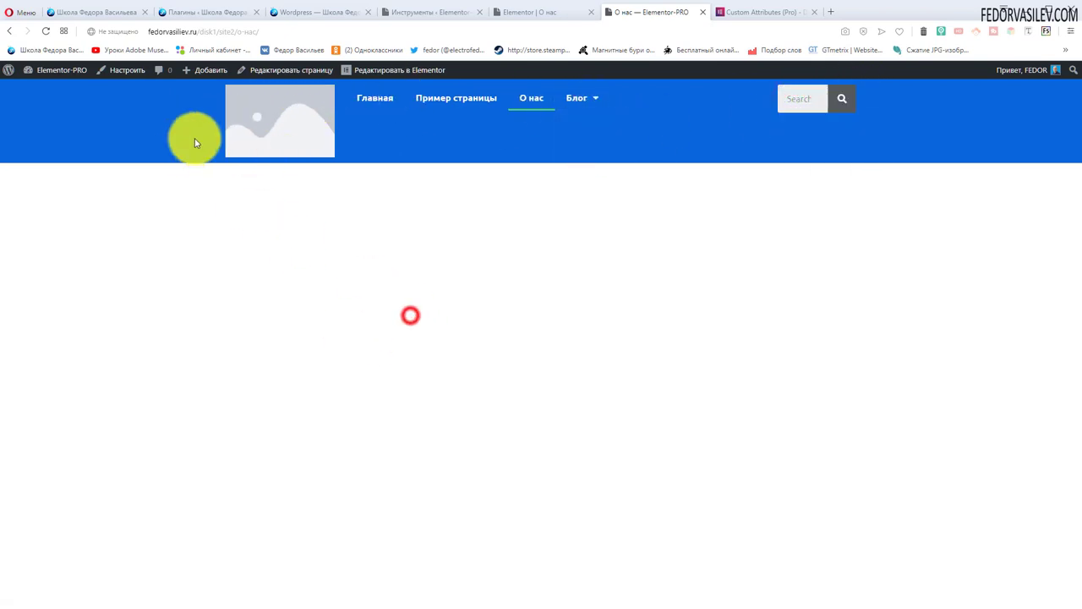